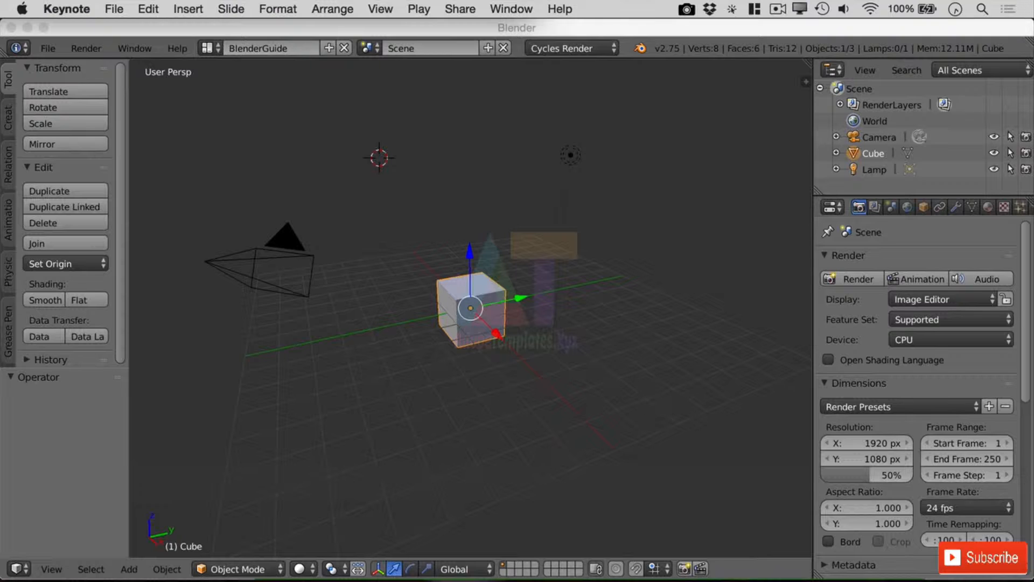
- Reset the 3D cursor to the scene origin and save the current setup as the startup file
key(shift+c)
key(shift+c)
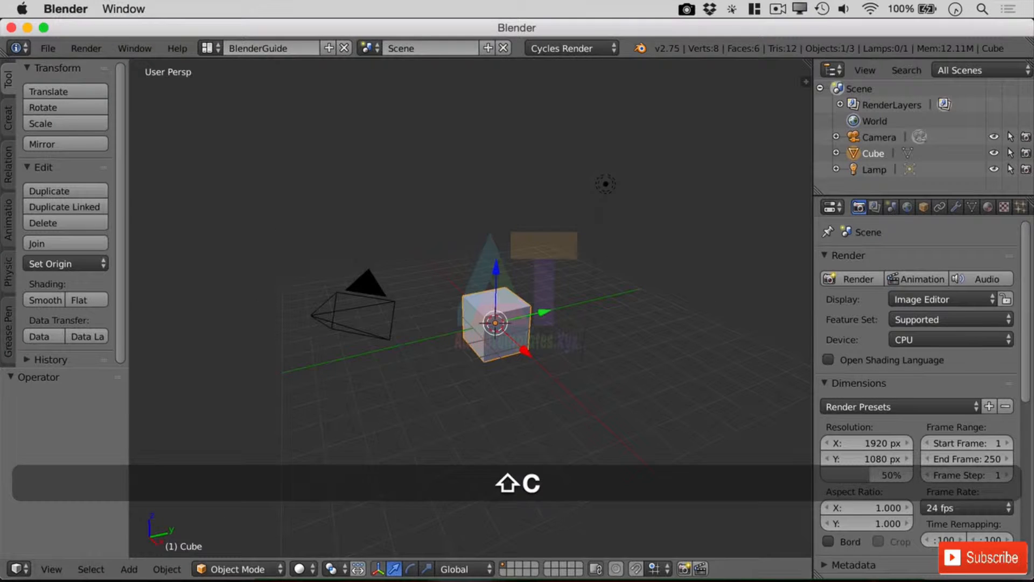
click(48, 48)
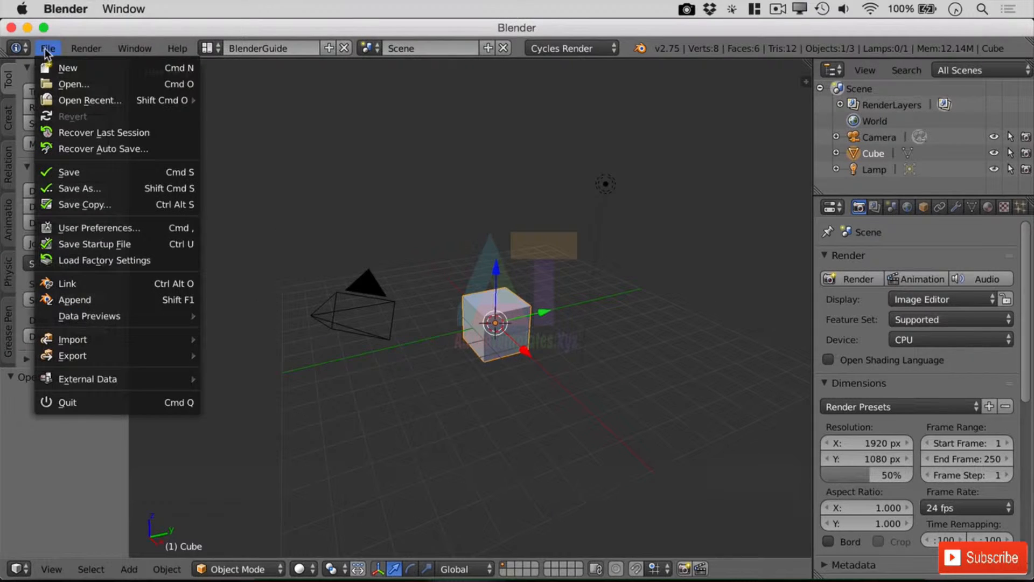
click(156, 243)
click(156, 244)
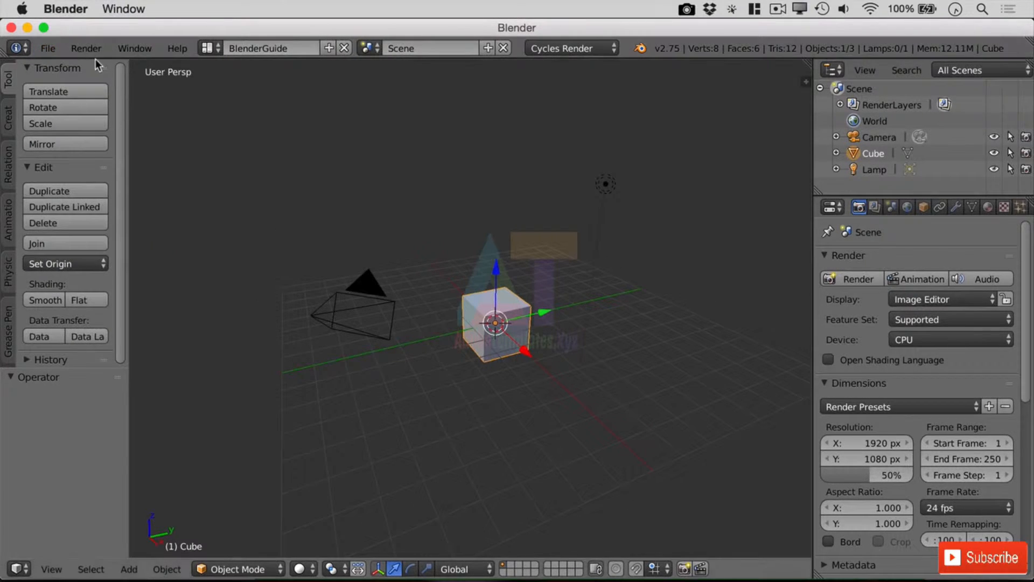
- Start a new scene by reloading the start-up file
click(51, 48)
click(71, 71)
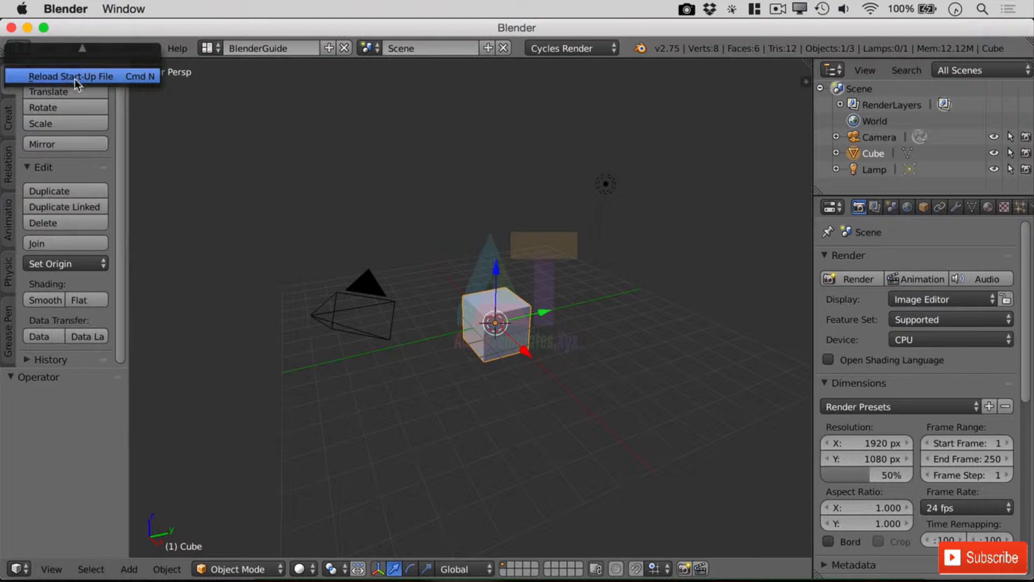
click(75, 78)
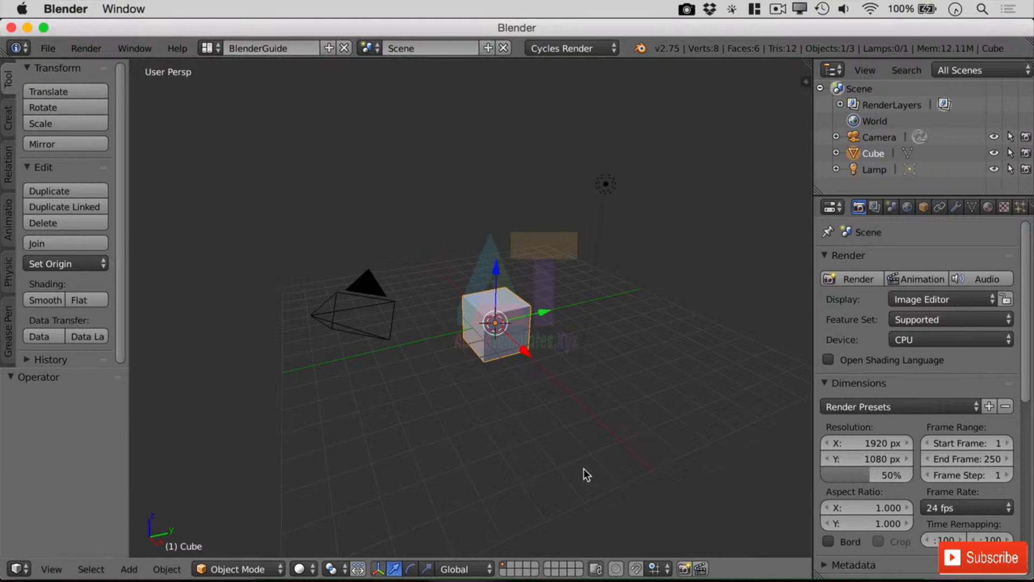
- Delete the default cube from the scene
scroll(656, 395, up, 2)
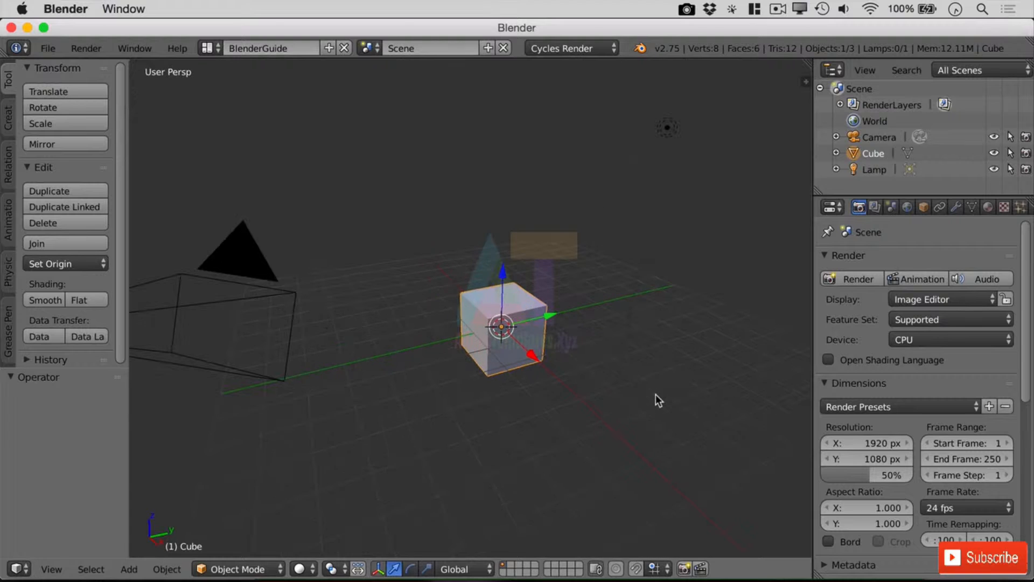
shift+middle_drag(675, 409, 637, 366)
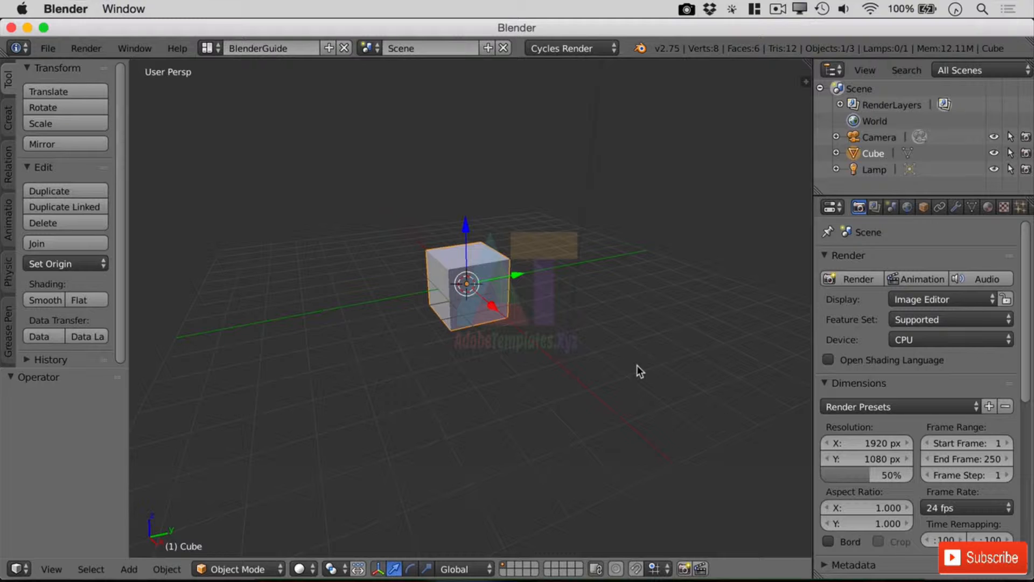
key(x)
key(Return)
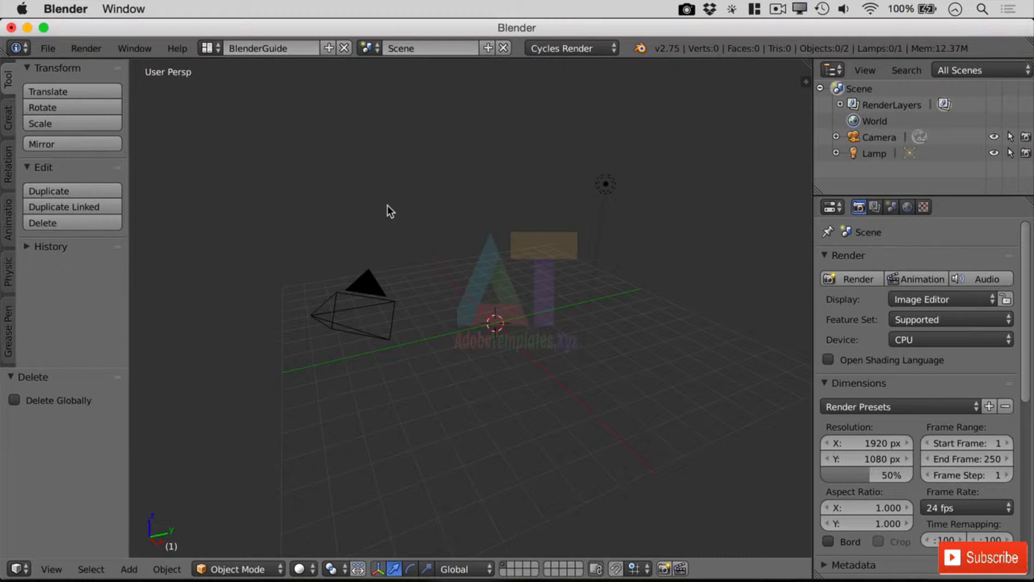
- Add a Bezier circle at the origin and rename it Path
key(shift+a)
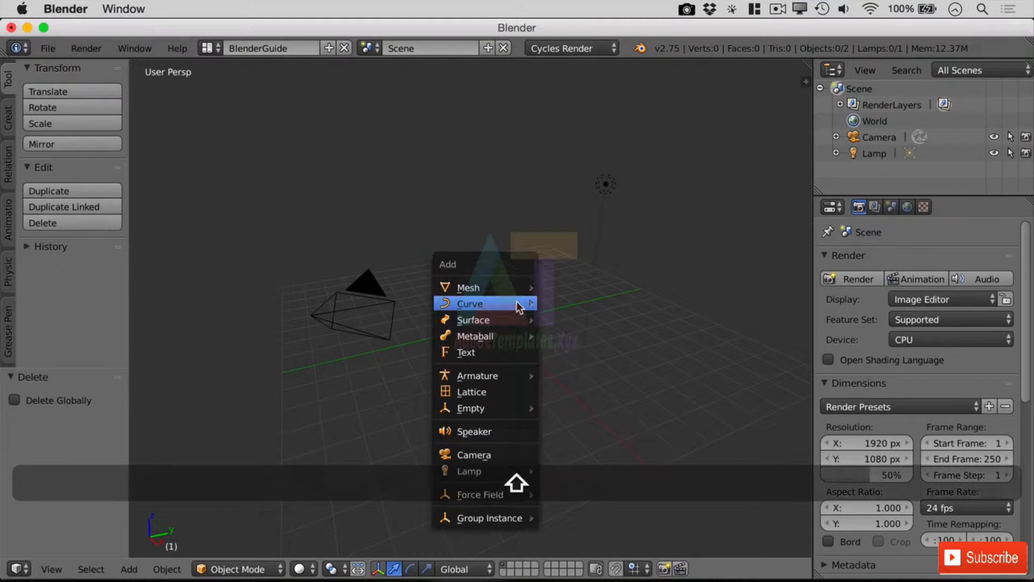
mouse_move(516, 302)
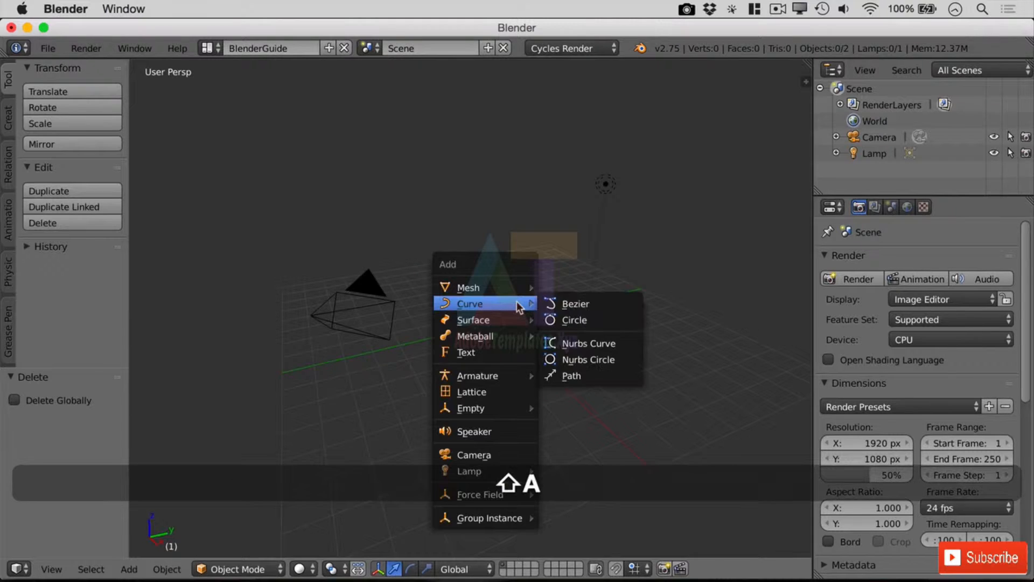
click(598, 325)
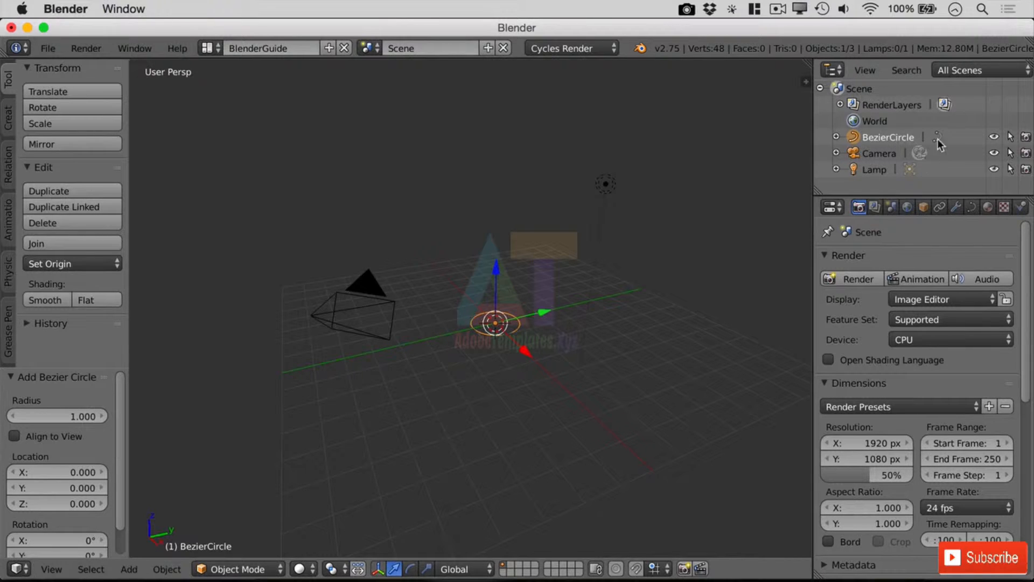
double_click(898, 135)
text(P)
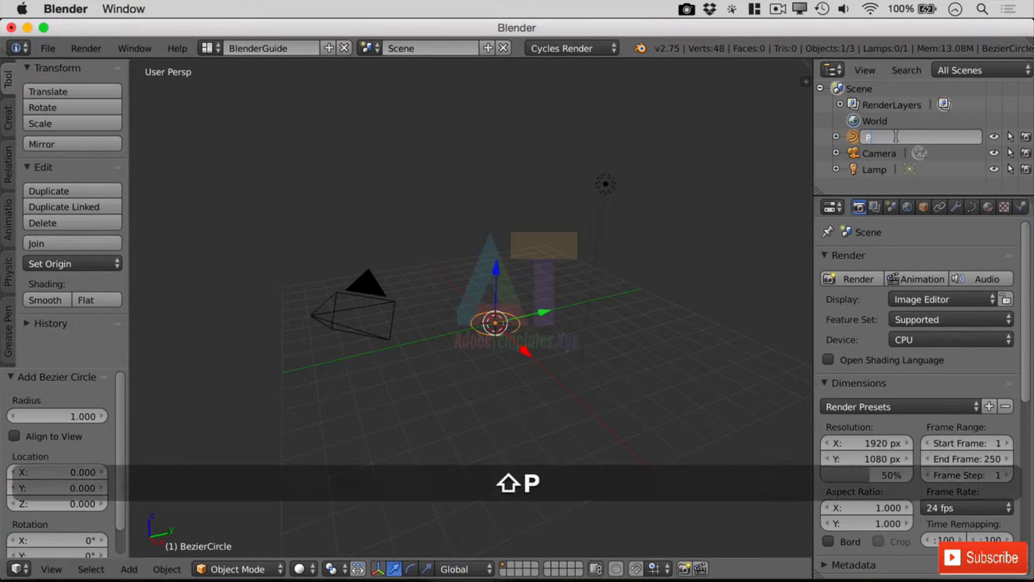
text(ath)
key(Return)
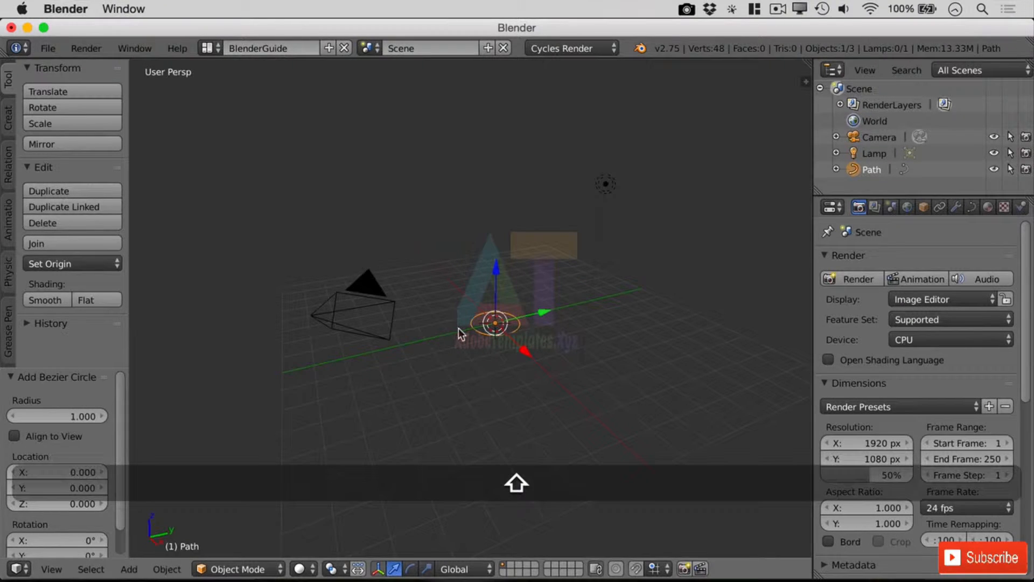
- Add a Bezier curve and move it about 2.6 units along negative Y, clear of the circle
key(shift+a)
mouse_move(467, 336)
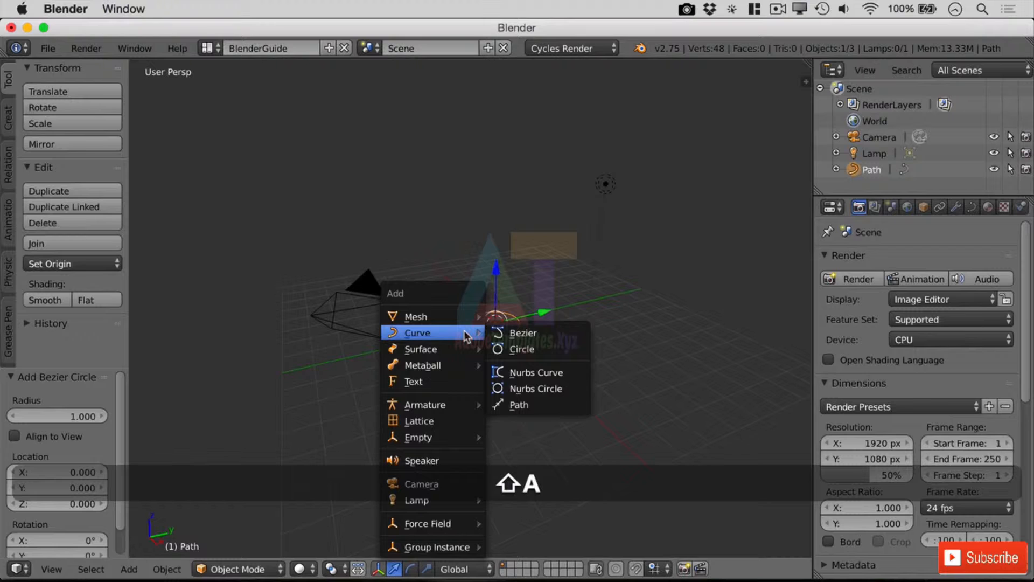
click(568, 334)
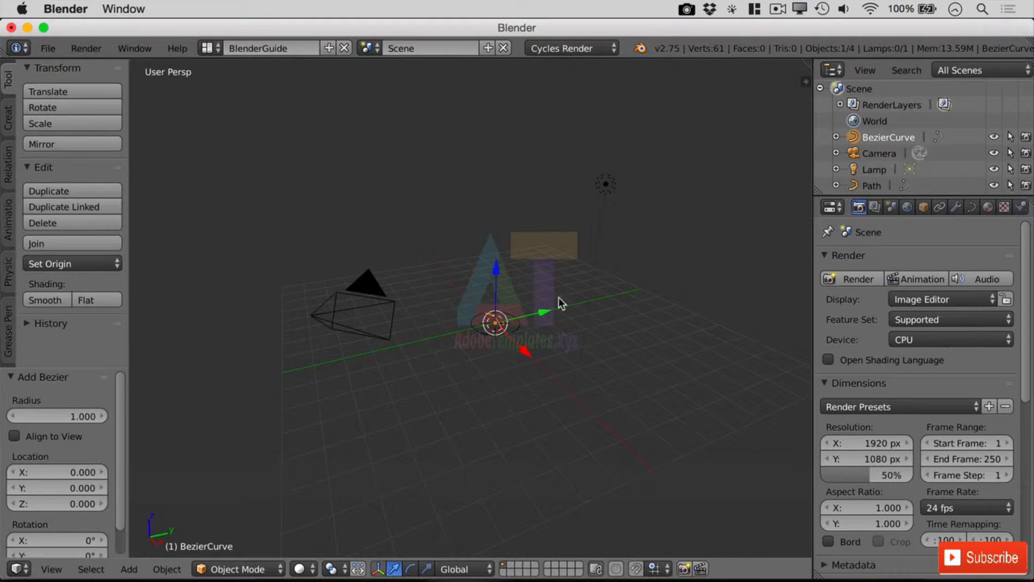
drag(544, 314, 485, 328)
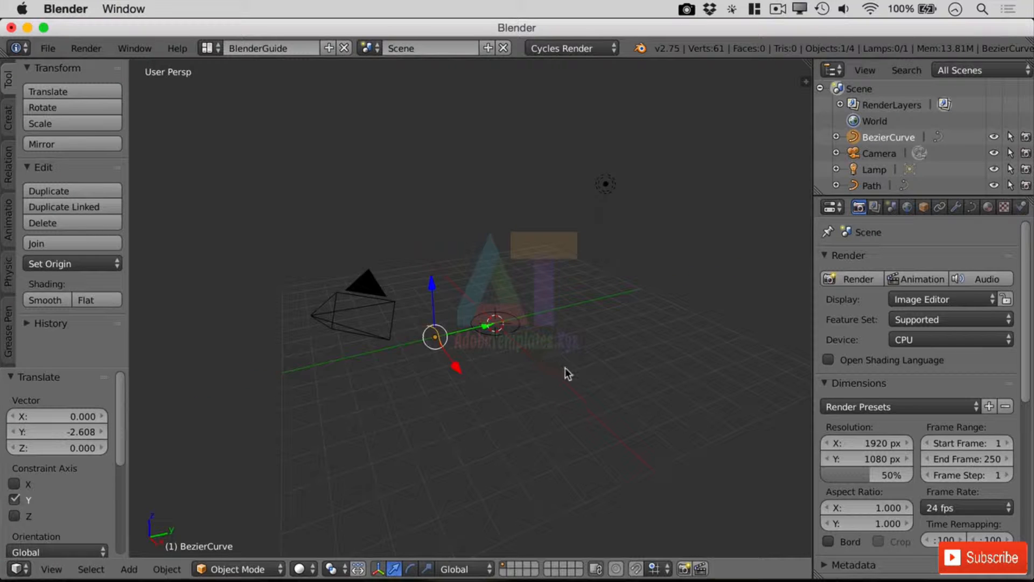
- Rotate the Bezier curve 90° about the global X axis so it stands upright
middle_drag(475, 374, 478, 426)
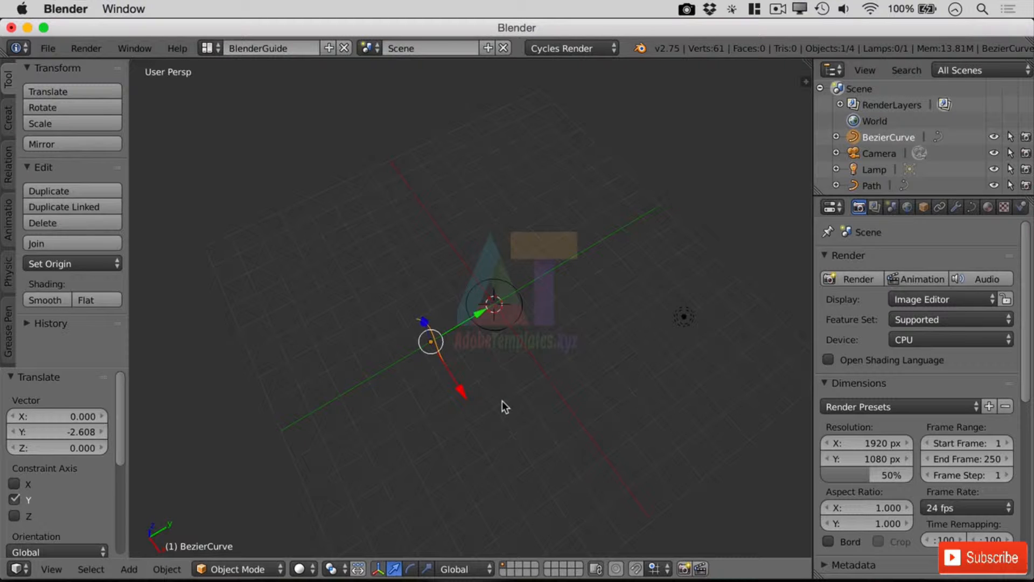
key(r)
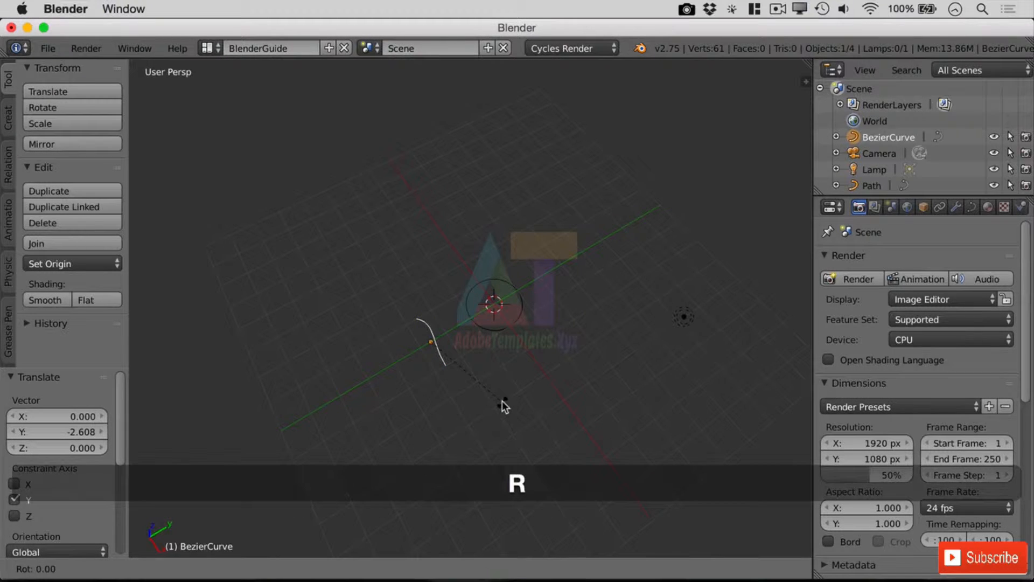
key(x)
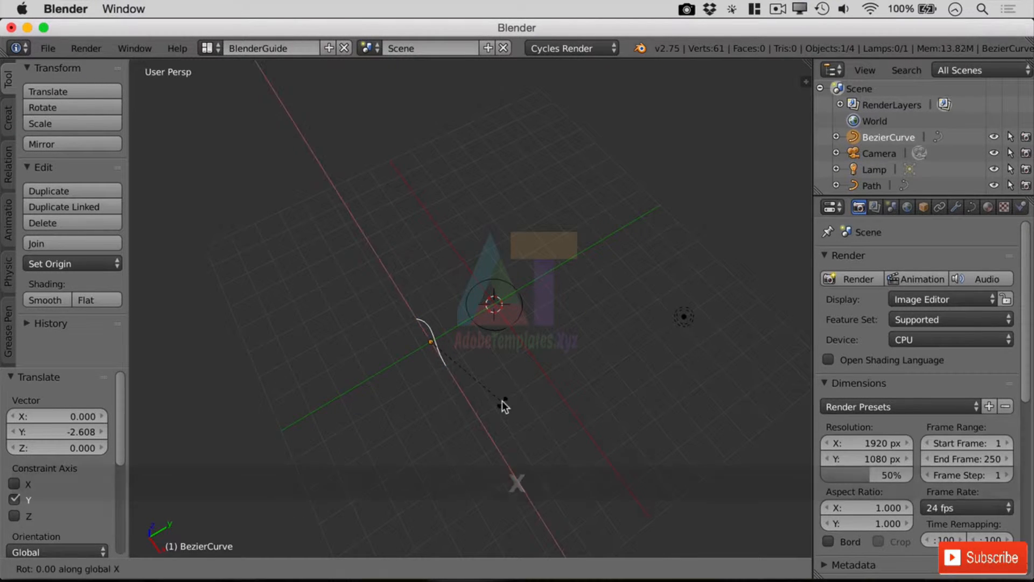
key(KP_9)
key(KP_0)
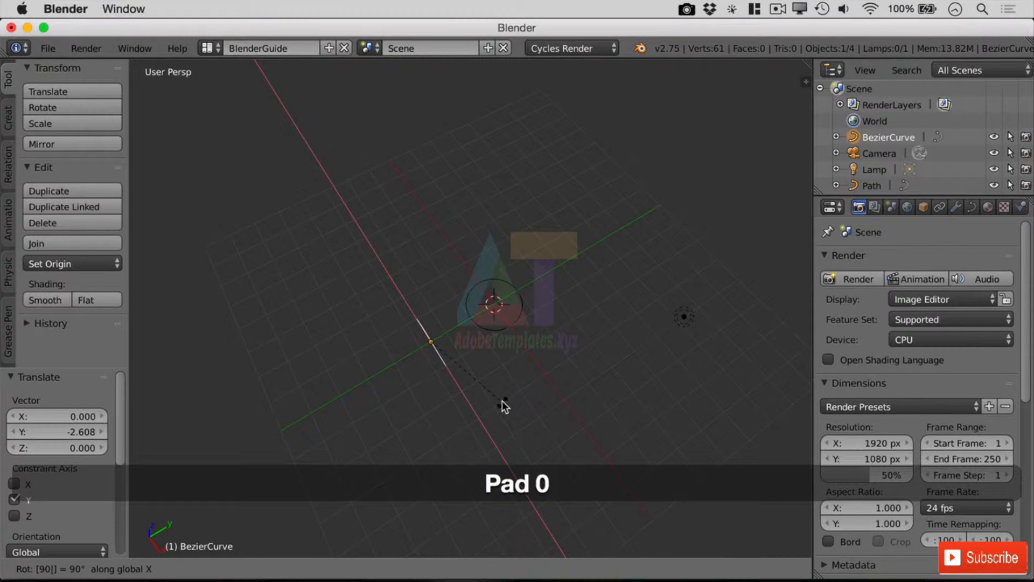
key(Return)
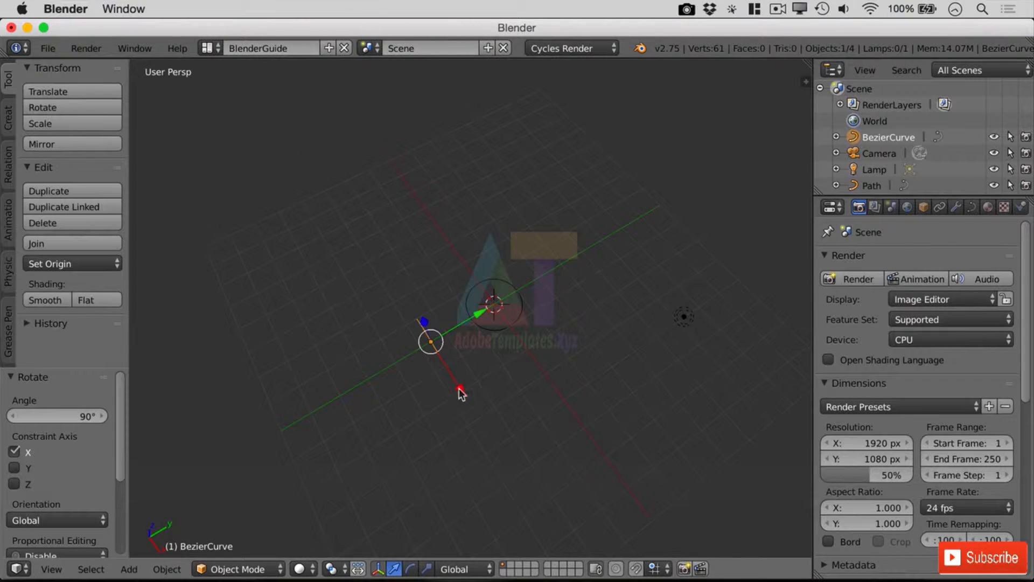
- Set the Bezier curve's Y location to 0 and move it about 4.1 units along negative X, away from the circle
click(806, 81)
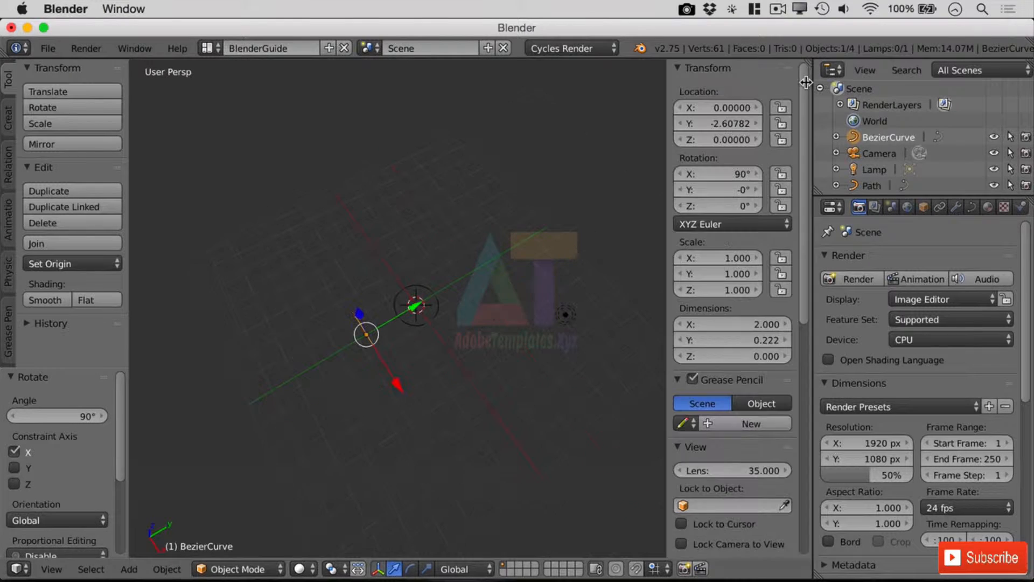
click(730, 122)
text(0)
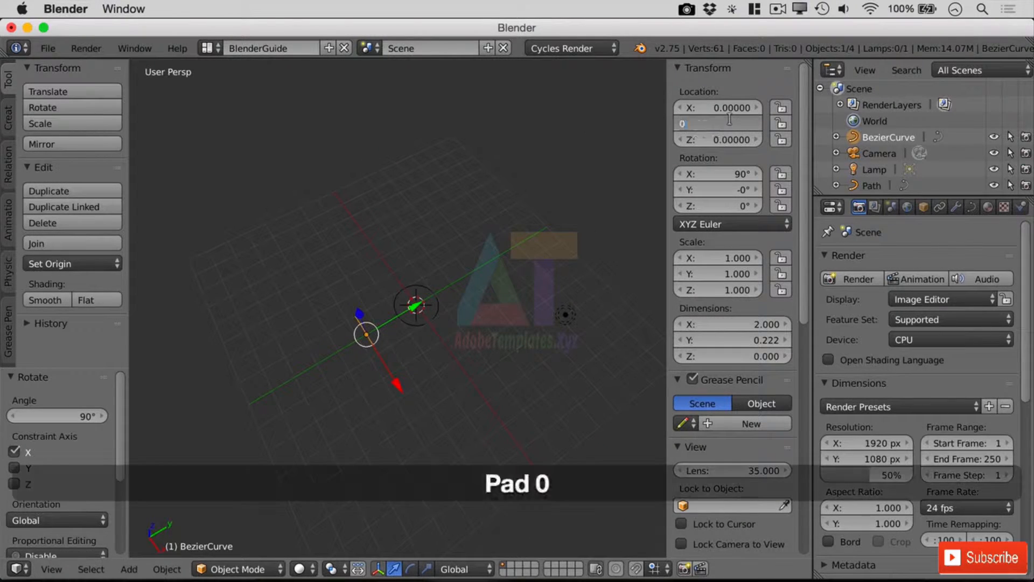
key(Return)
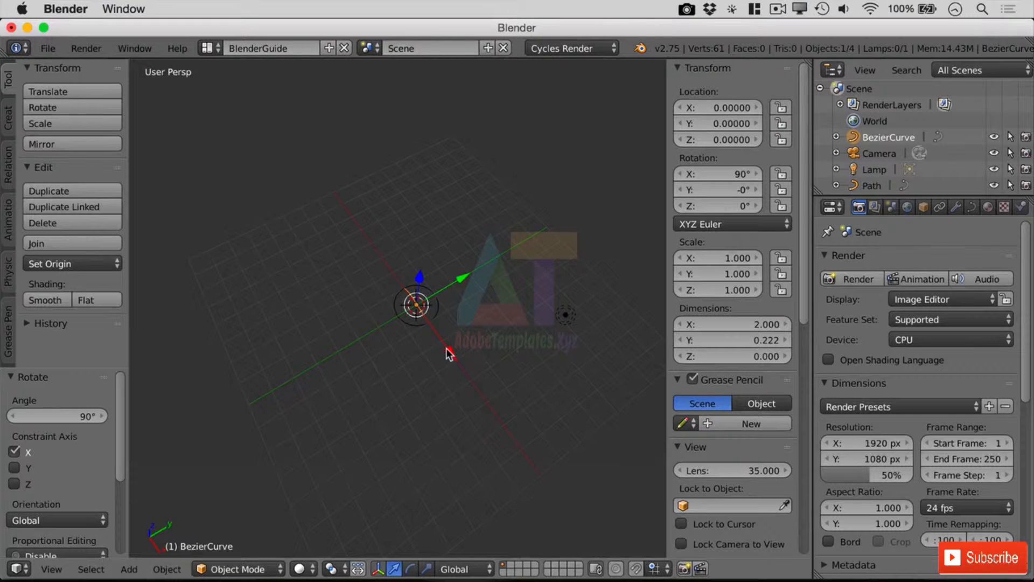
drag(447, 353, 411, 294)
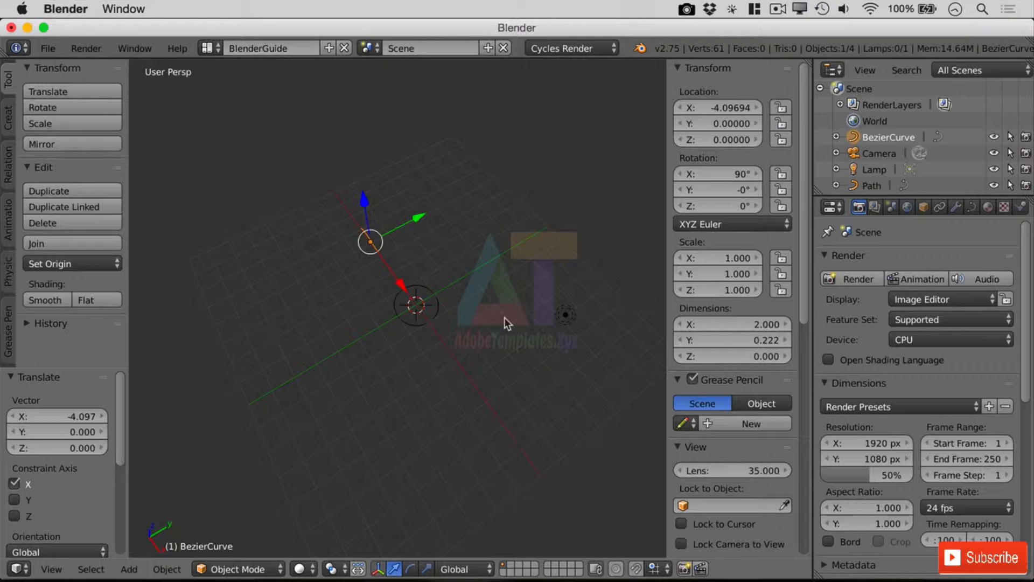
- Rename the Bezier curve to OUTLINE
key(KP_5)
key(KP_1)
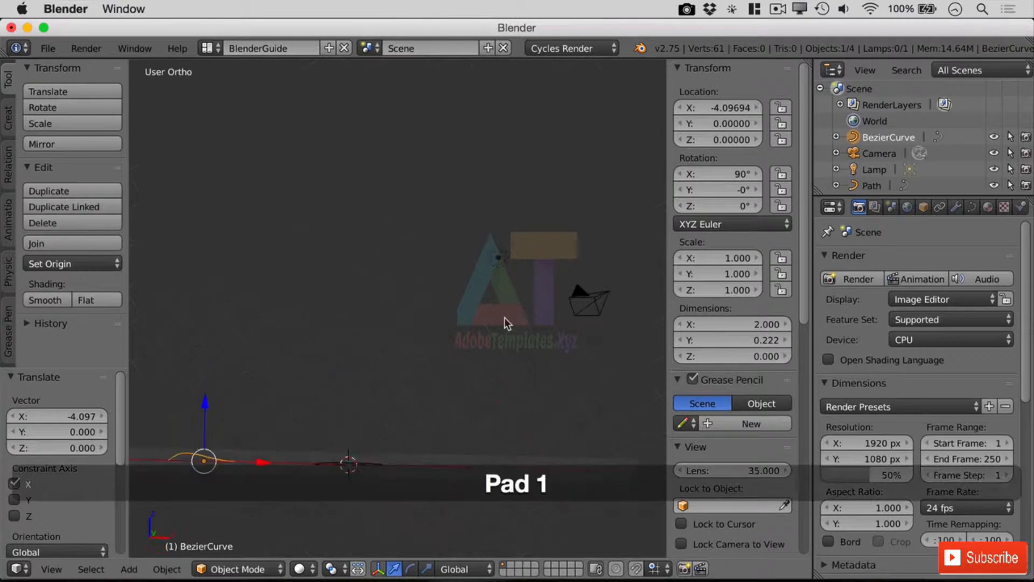
middle_drag(377, 411, 468, 278)
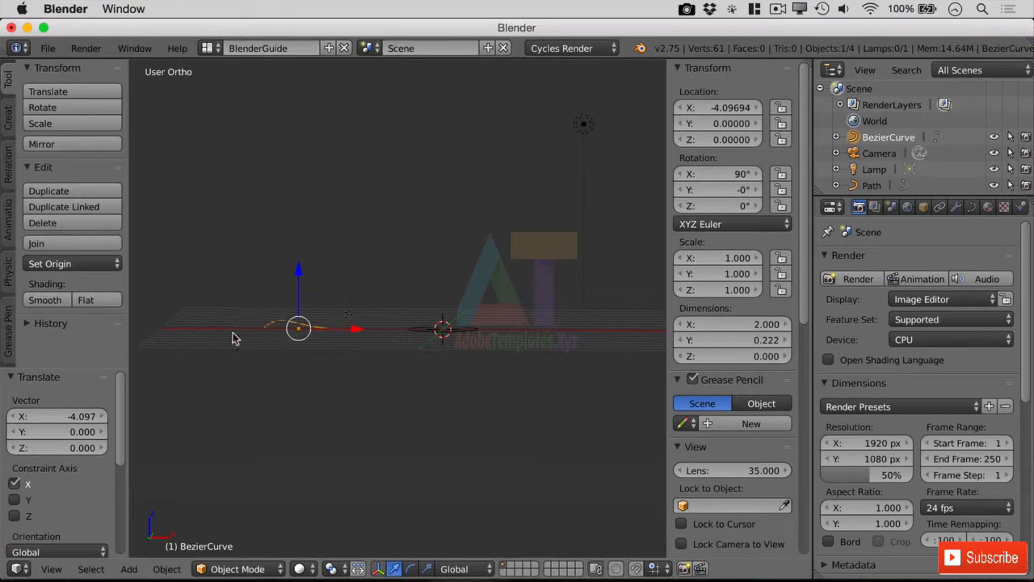
double_click(874, 138)
text(OUTLINE)
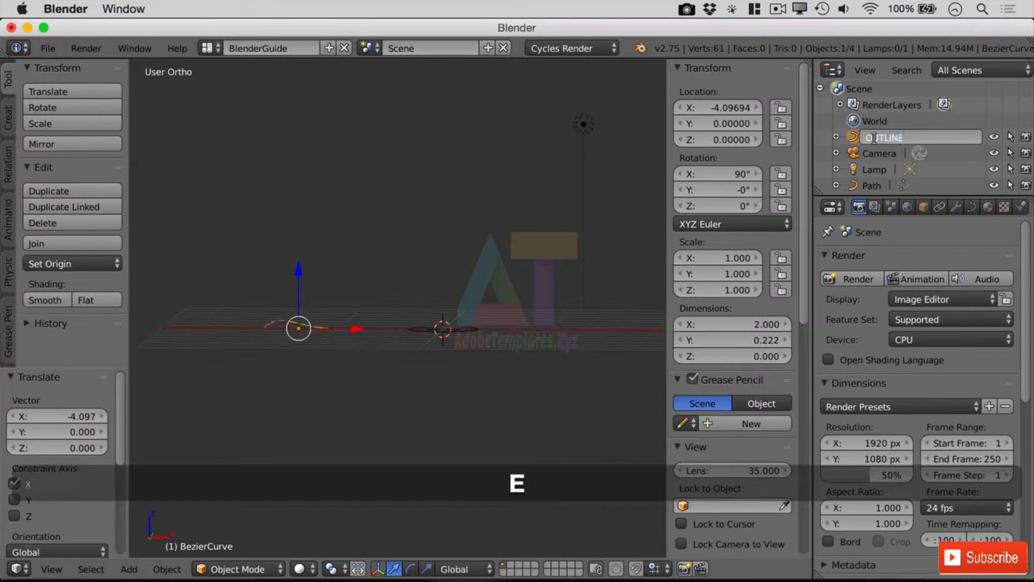
key(Return)
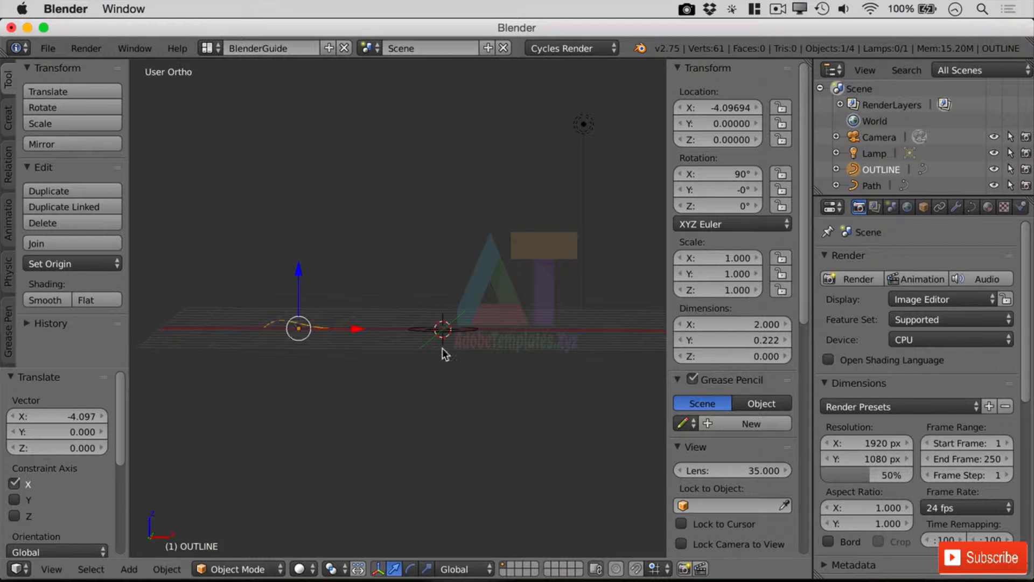
- Hide the transform properties and tool shelf in the front orthographic view, and display the OUTLINE curve's data settings
key(KP_1)
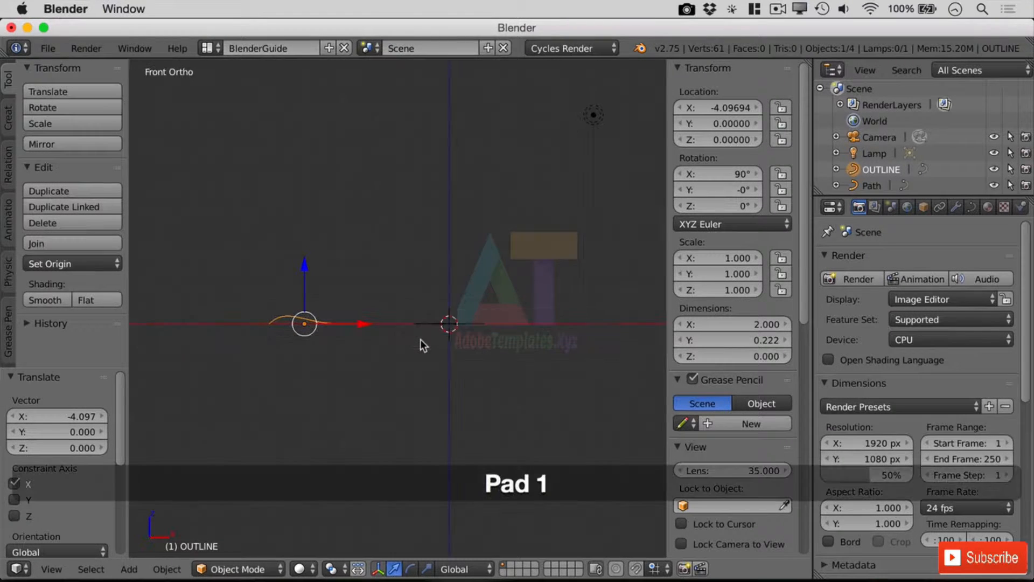
scroll(342, 308, up, 1)
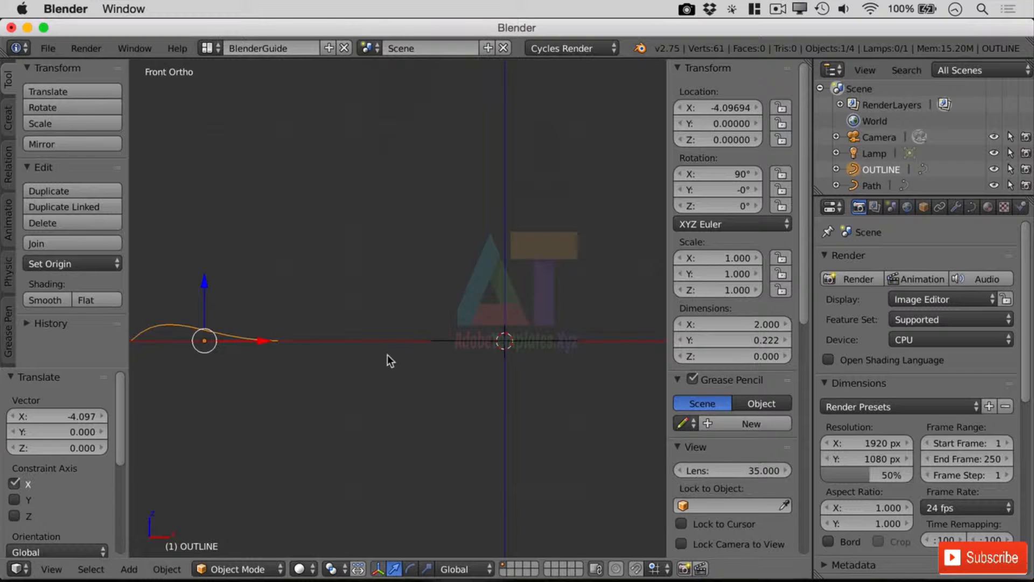
key(n)
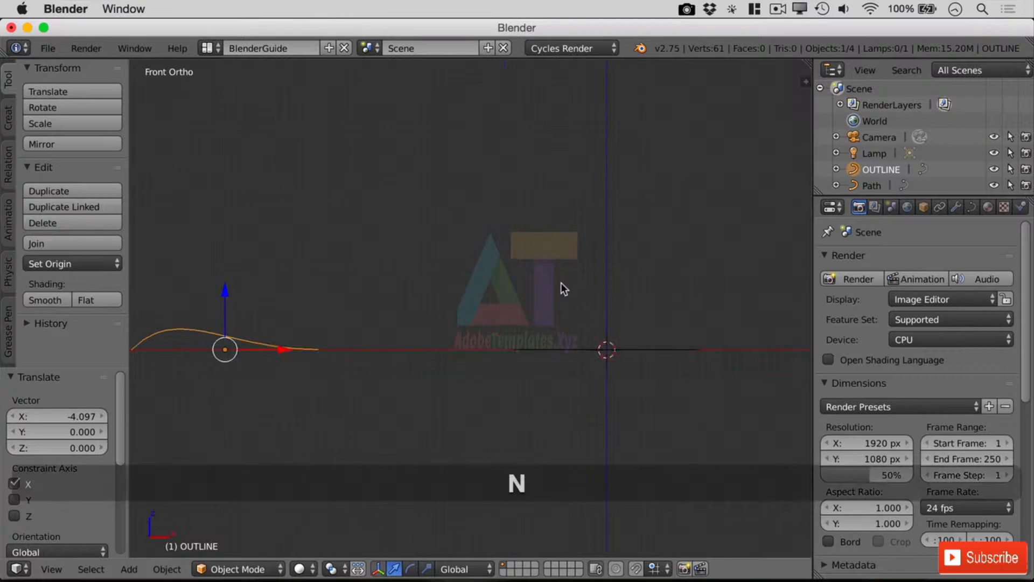
key(t)
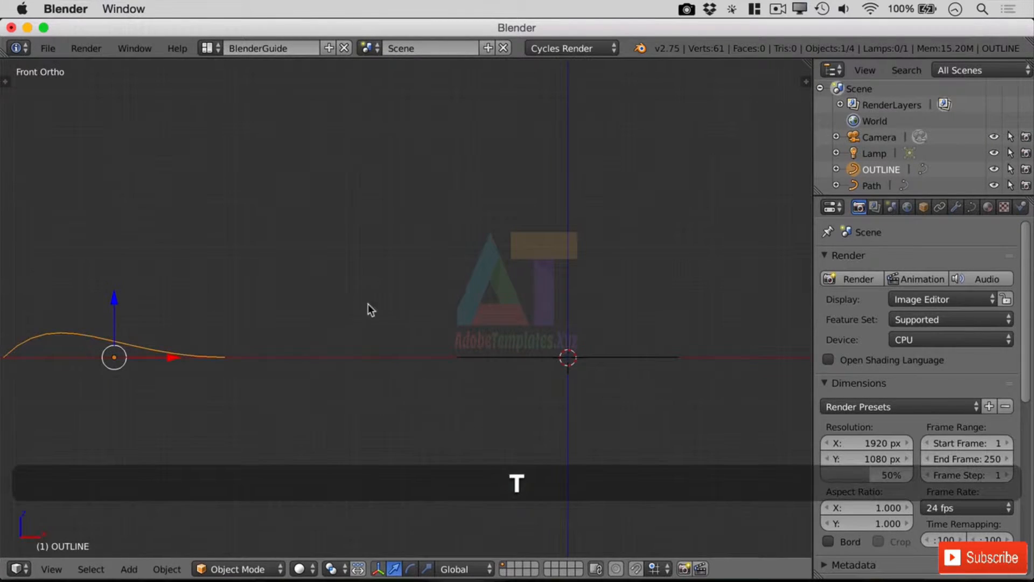
shift+middle_drag(382, 305, 451, 287)
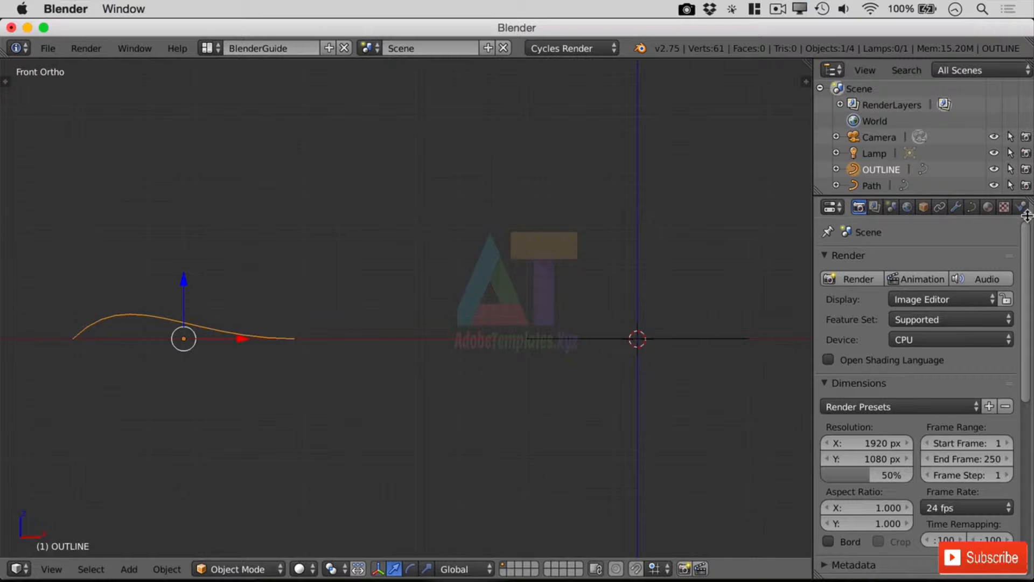
click(974, 209)
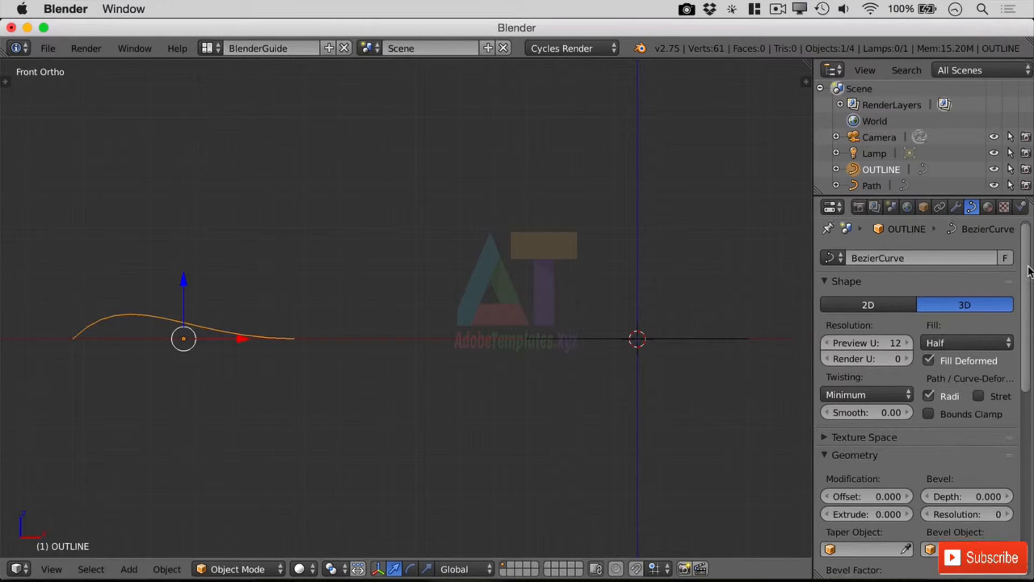
- Select the Path circle and set its Bevel Object to OUTLINE in the curve geometry settings
drag(1029, 271, 1032, 365)
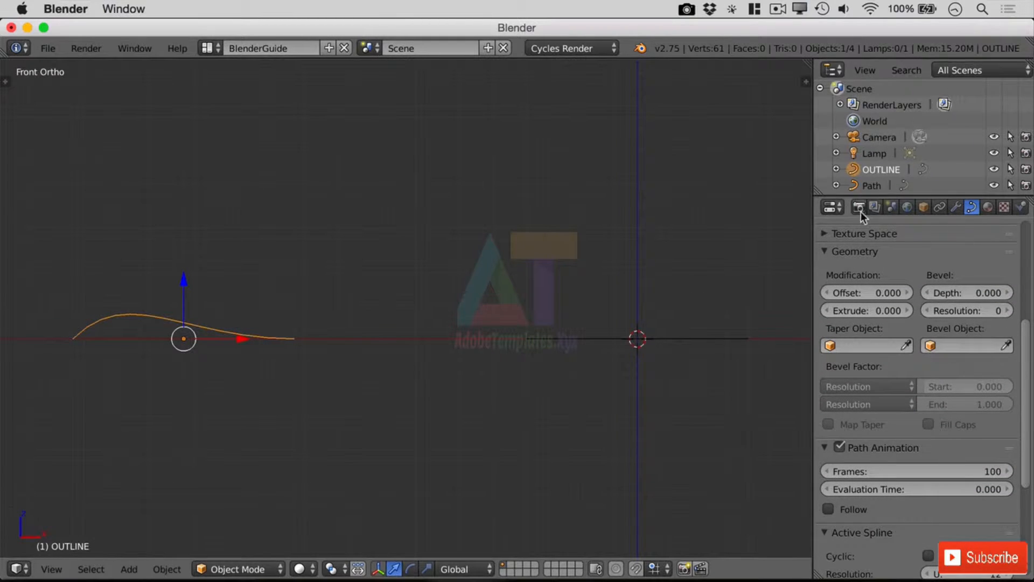
click(856, 186)
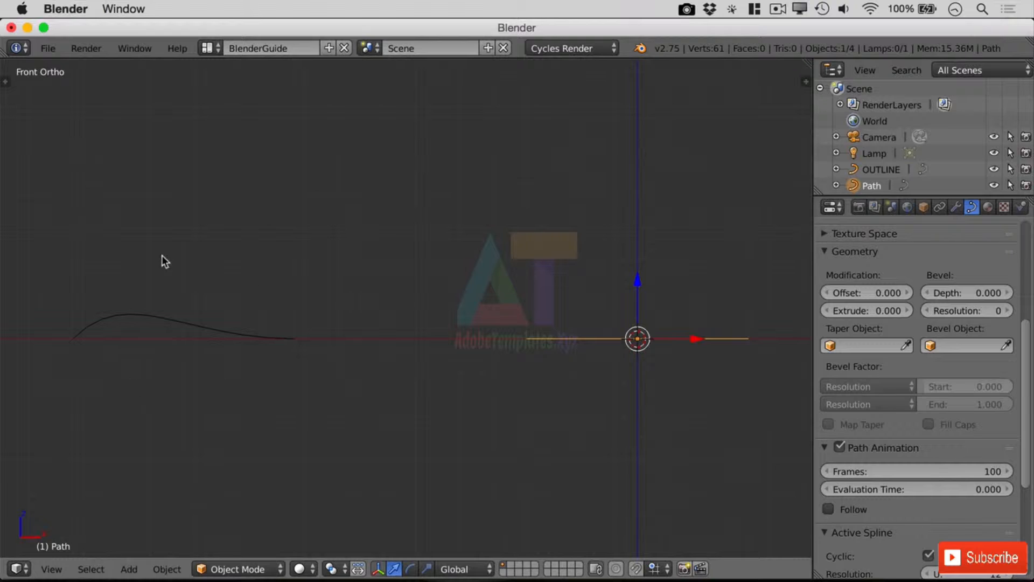
click(964, 345)
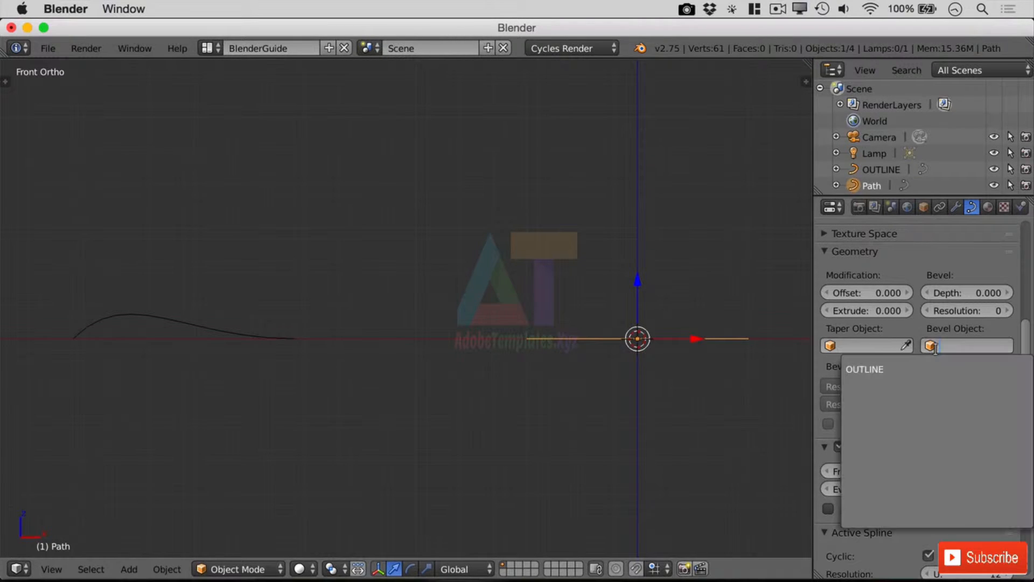
click(880, 369)
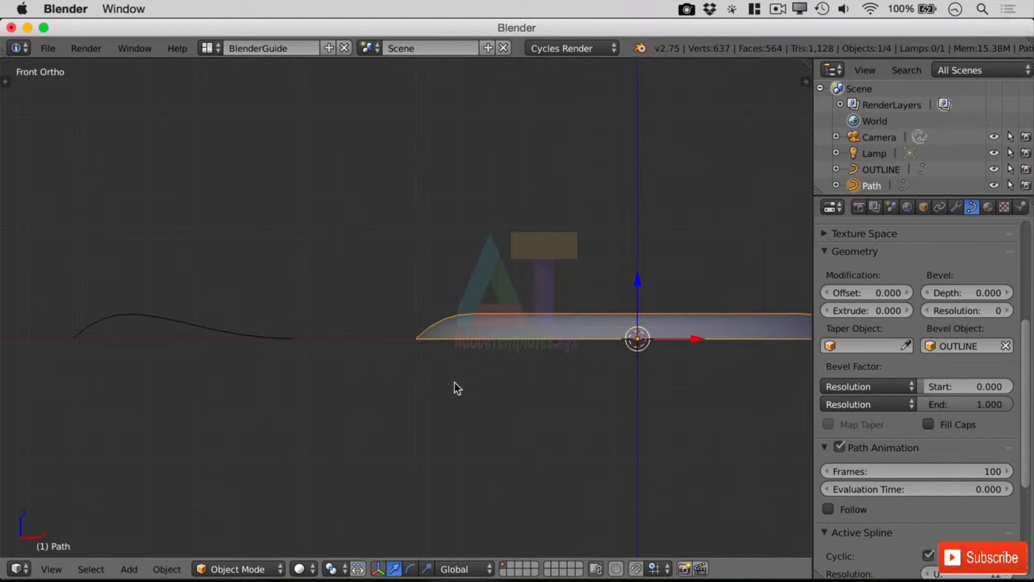
- Move the OUTLINE curve slightly along positive X toward the Path shape and enter Edit Mode on it
right_click(228, 331)
drag(242, 340, 281, 317)
drag(224, 284, 257, 295)
key(super+z)
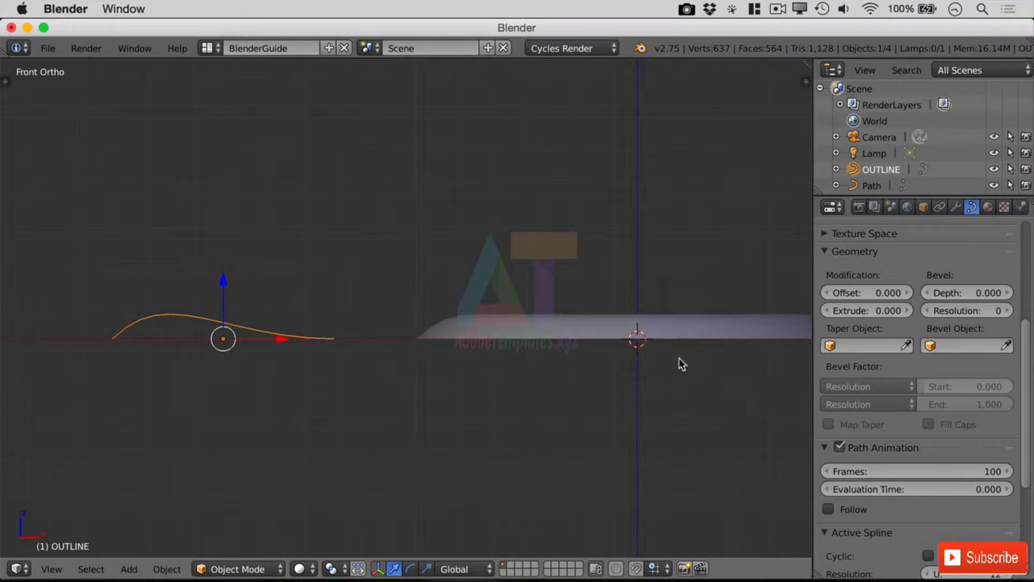
mouse_move(571, 280)
middle_down()
mouse_move(573, 302)
mouse_move(559, 286)
middle_up()
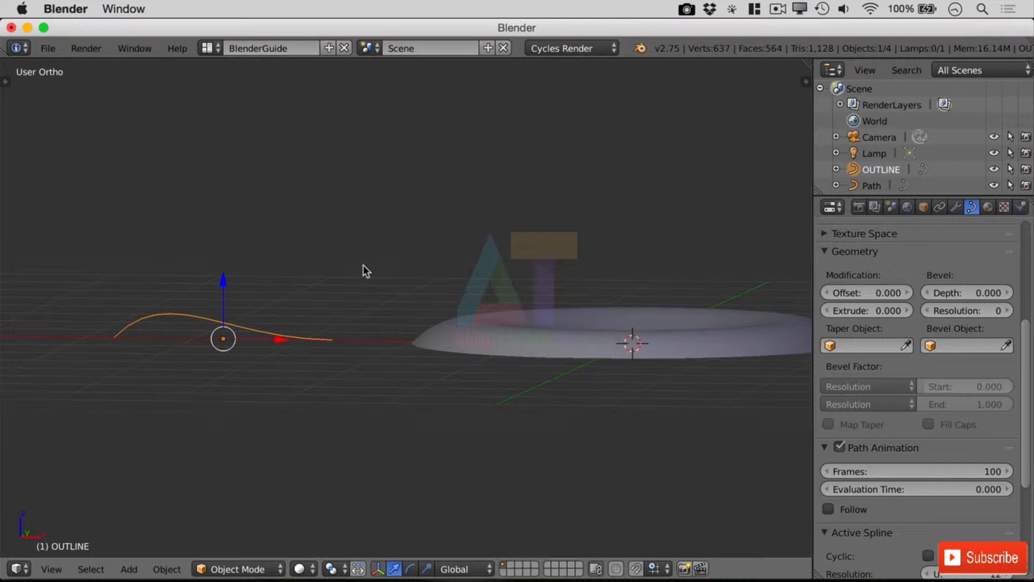
key(Tab)
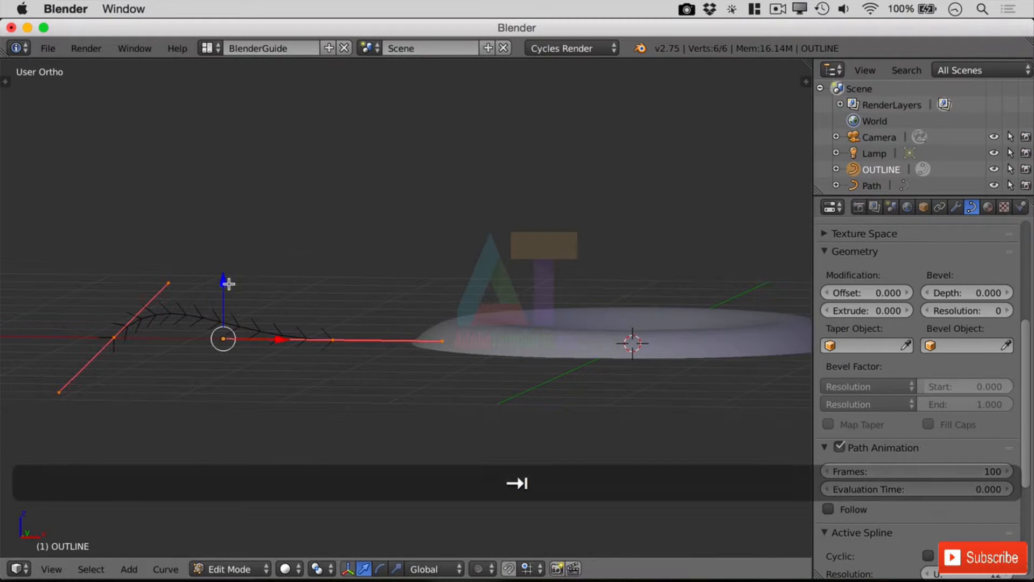
- Try raising all the OUTLINE control points along the Z axis and undo the move
key(g)
key(z)
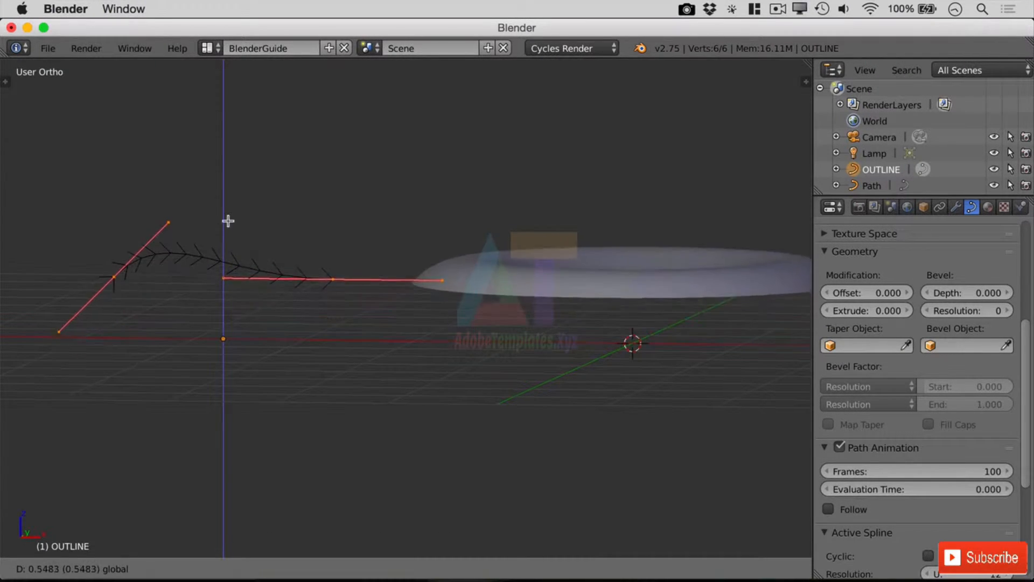
click(230, 213)
key(super)
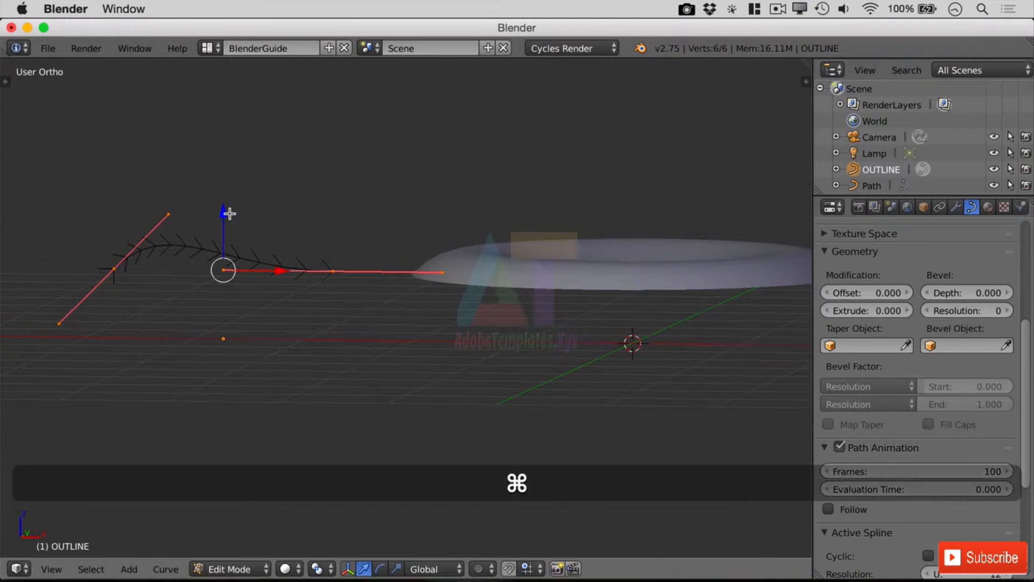
key(super+z)
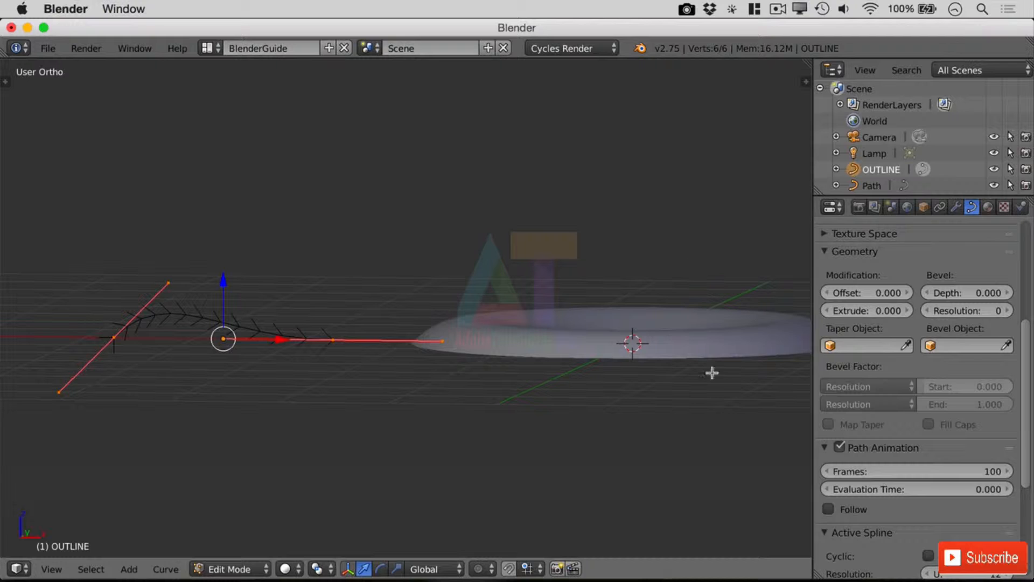
- Extrude a new control point up and inward from the OUTLINE curve's inner end point
right_click(112, 329)
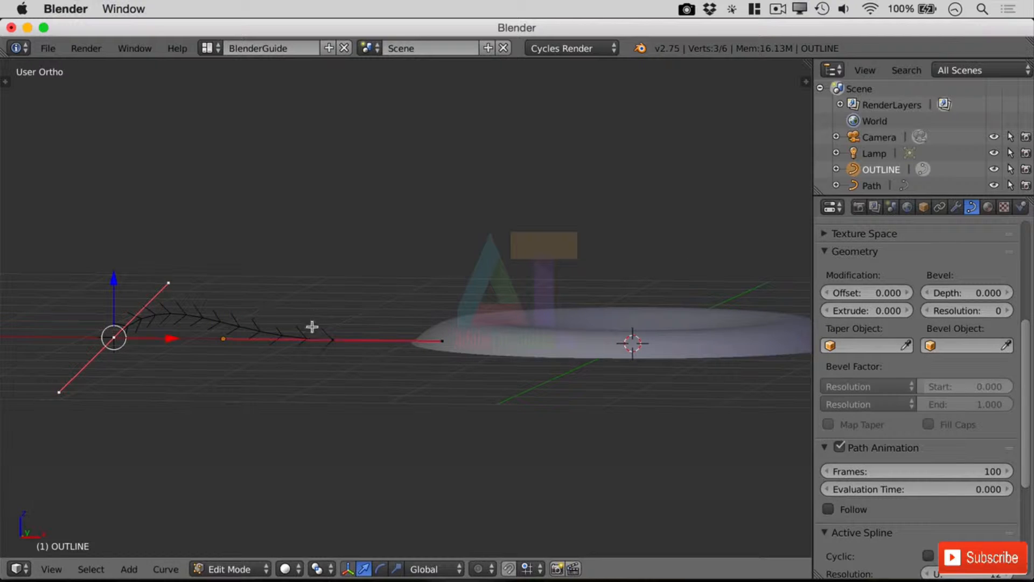
right_click(331, 340)
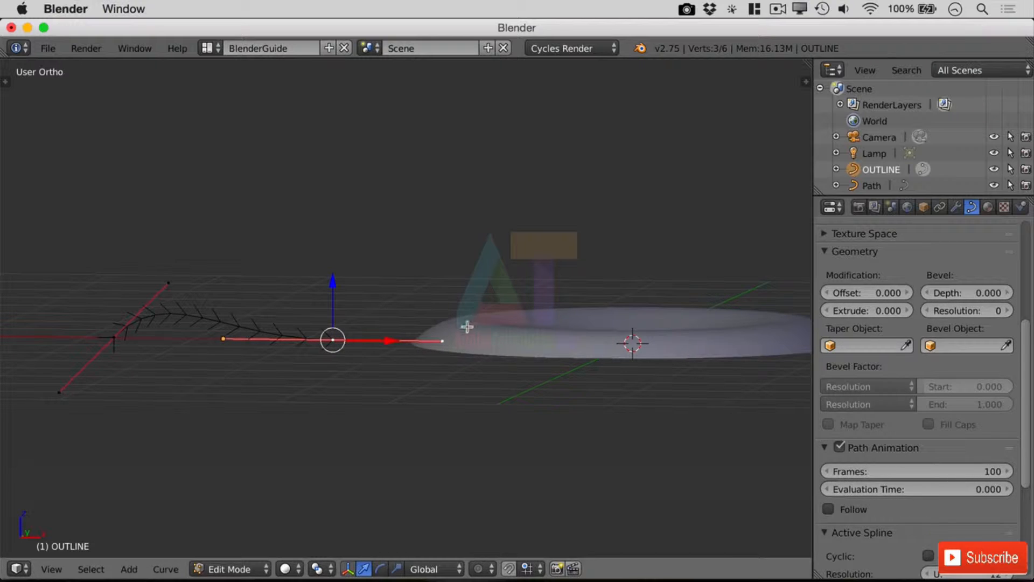
key(e)
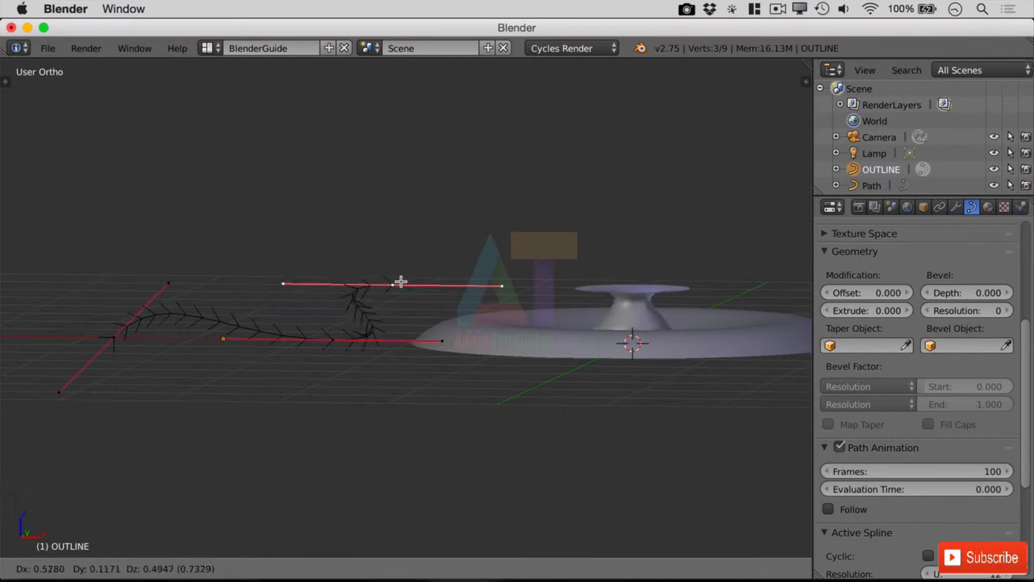
click(466, 219)
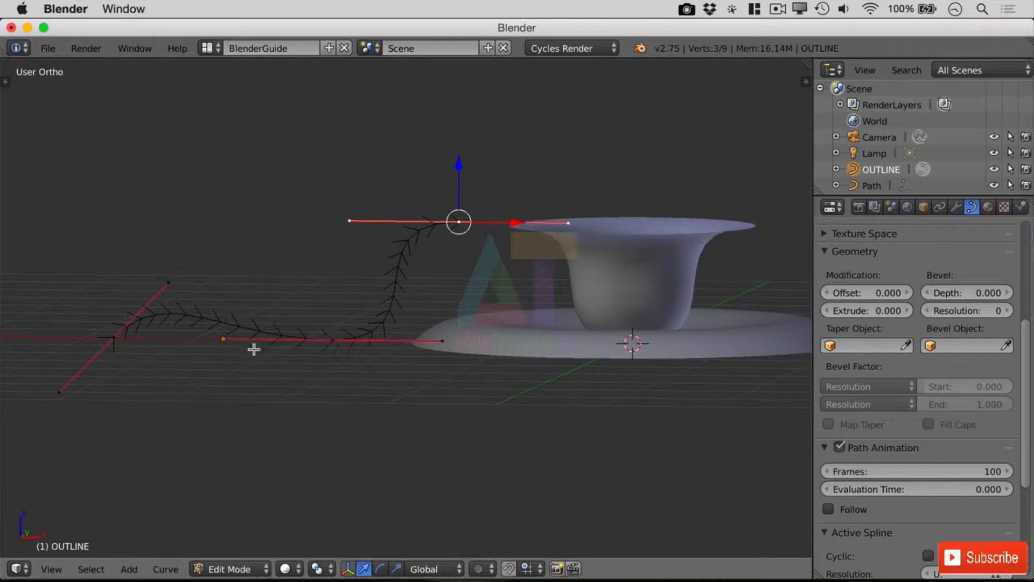
- Move OUTLINE's outer end point outward along negative X, and move its middle point up and outward
right_click(116, 333)
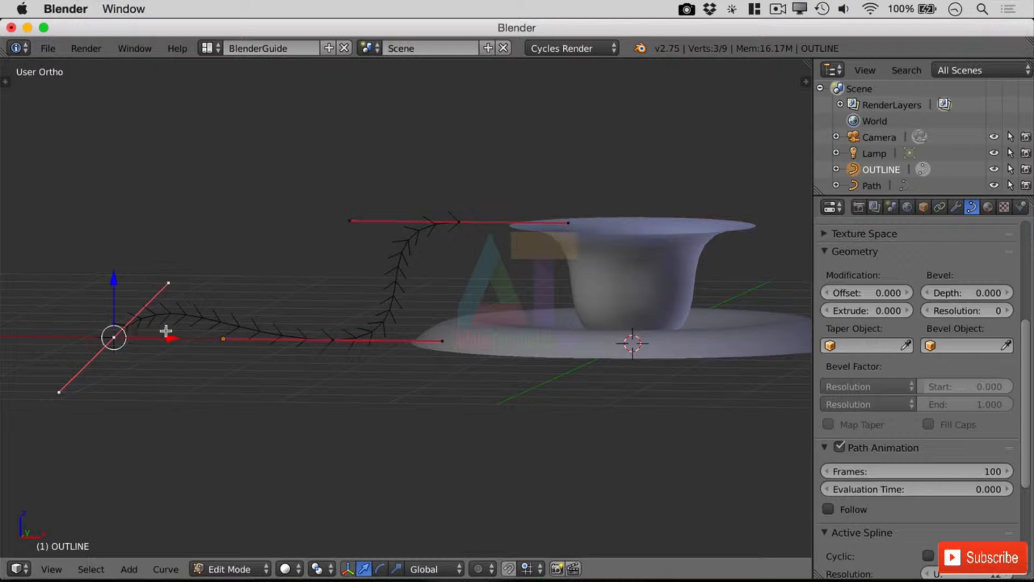
drag(166, 345, 111, 348)
right_click(334, 340)
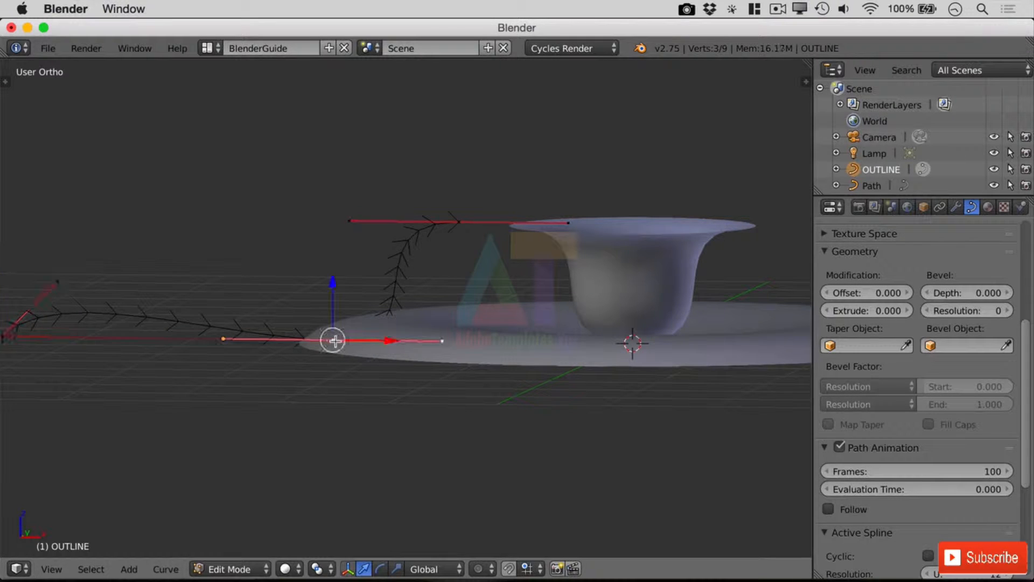
key(g)
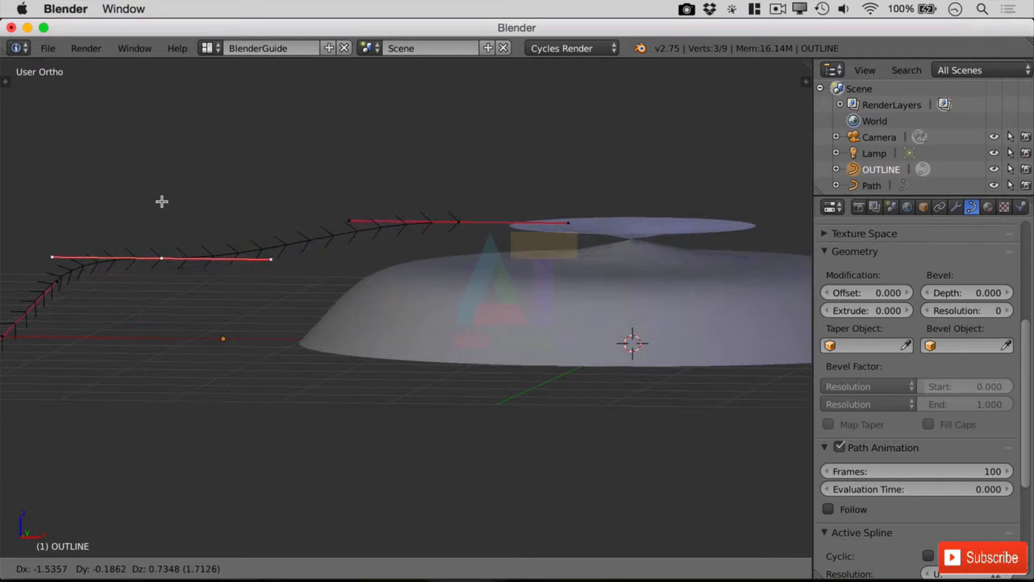
click(179, 195)
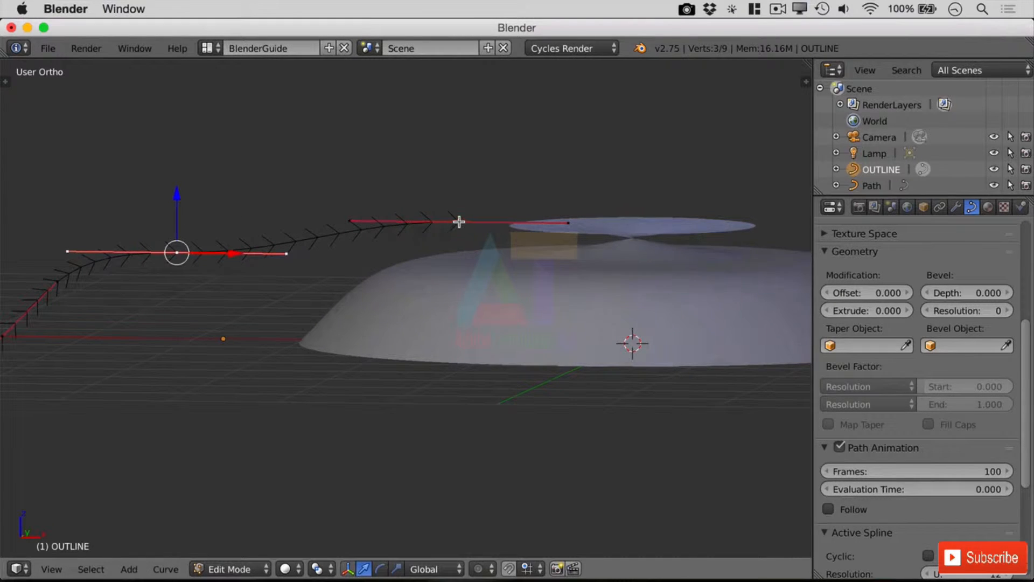
- Move OUTLINE's upper end point slightly up and outward along X, leaving a small opening in the top
right_click(459, 221)
drag(459, 163, 409, 156)
drag(514, 212, 371, 222)
middle_drag(584, 226, 597, 259)
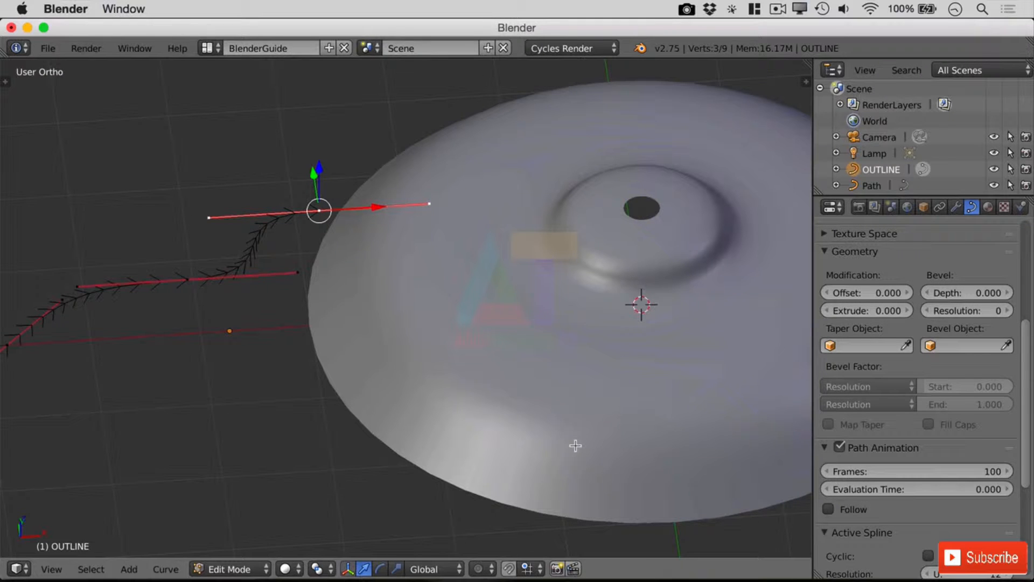
- Select OUTLINE's upper two control points in front view and raise them about 1.8 along Z to form a bell shape
key(KP_1)
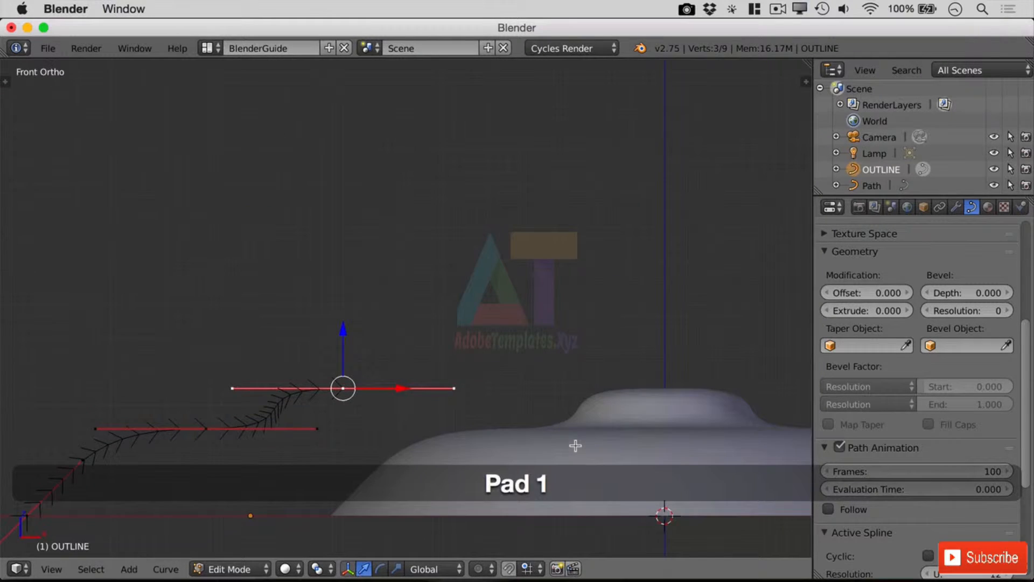
shift+middle_drag(529, 391, 529, 379)
scroll(549, 312, down, 4)
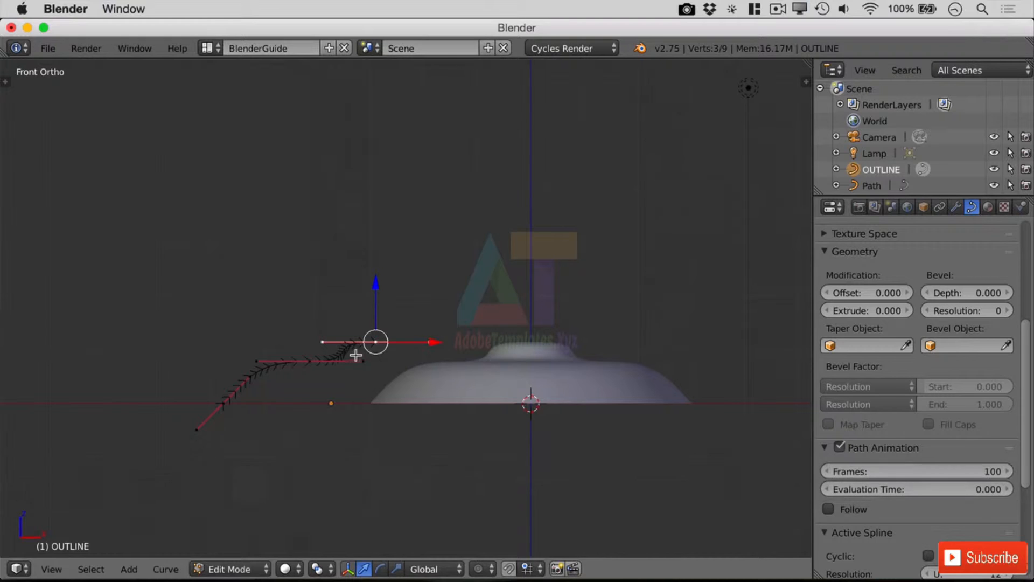
shift+right_click(312, 360)
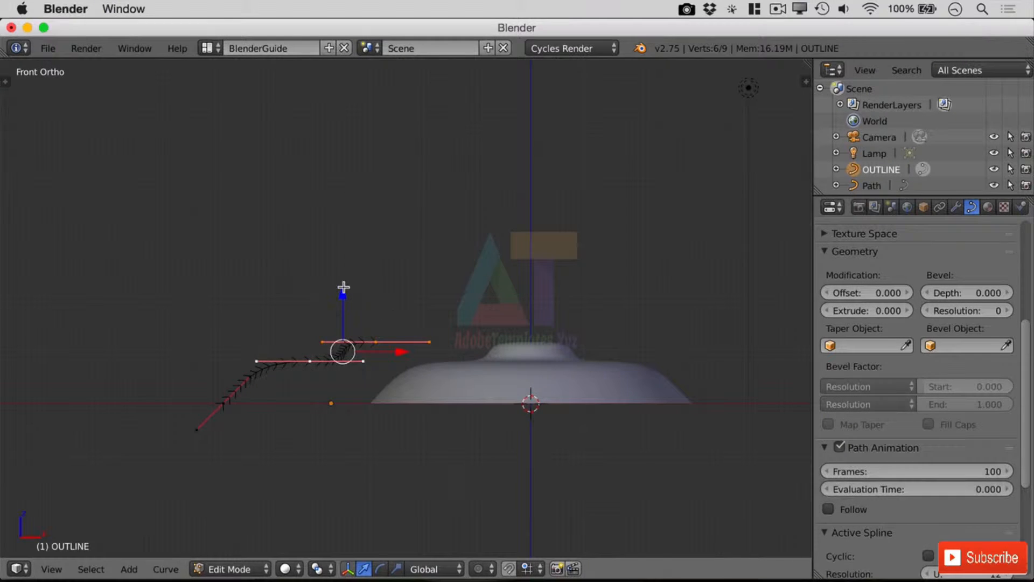
key(g)
key(z)
click(350, 190)
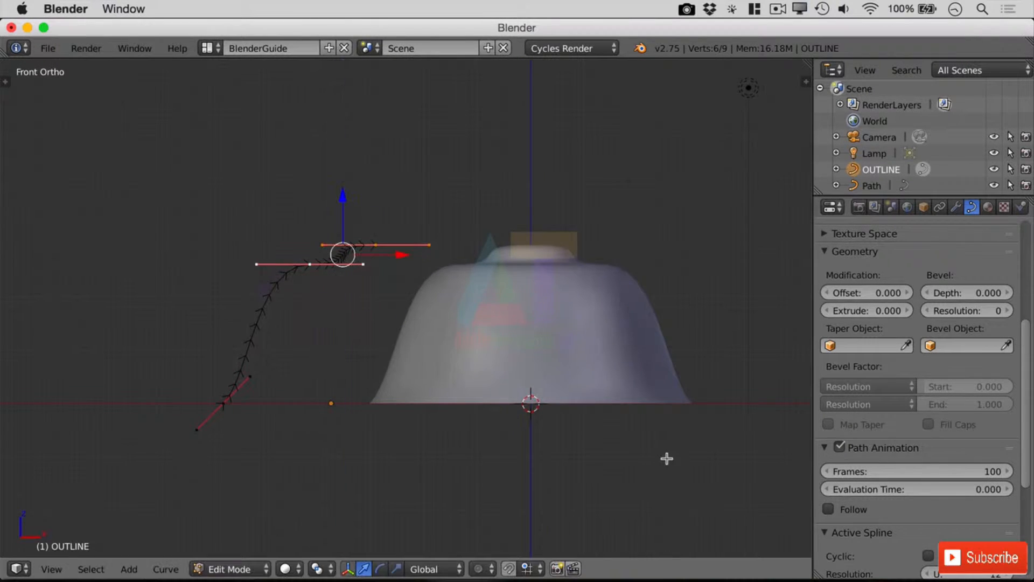
middle_drag(668, 458, 654, 403)
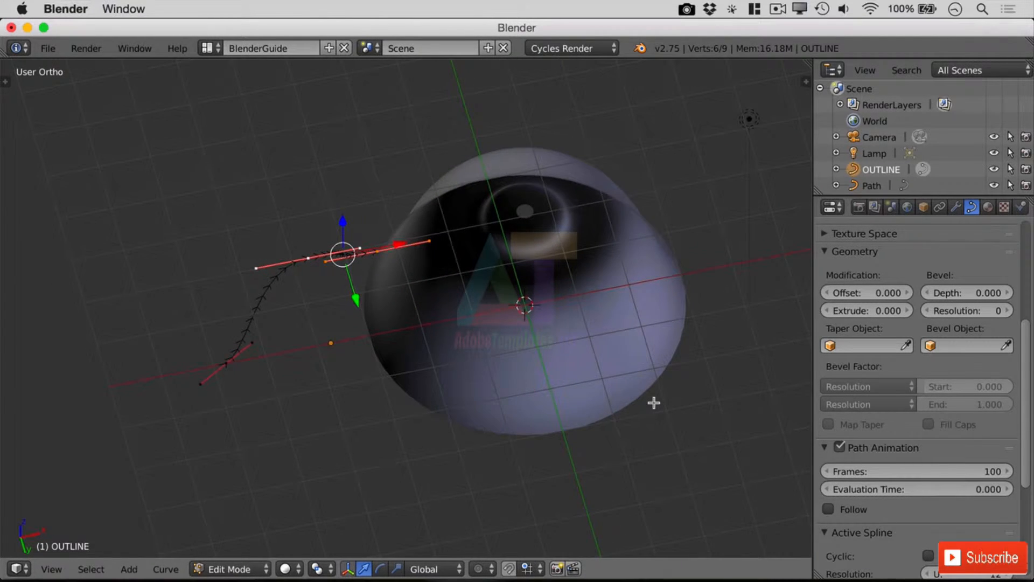
key(KP_1)
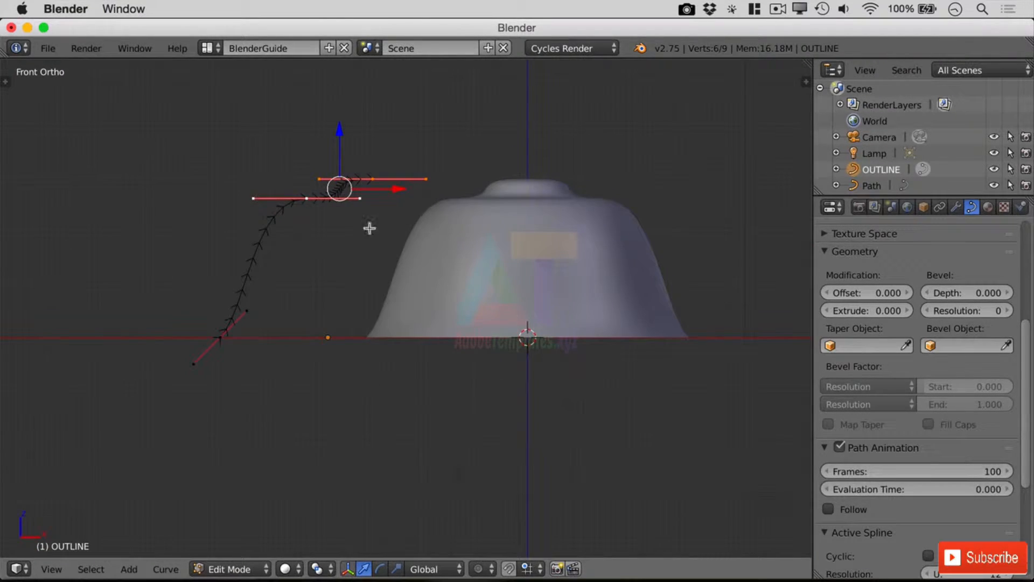
- Try moving OUTLINE's middle control point and swinging its inner handle to reshape the shoulder
right_click(306, 201)
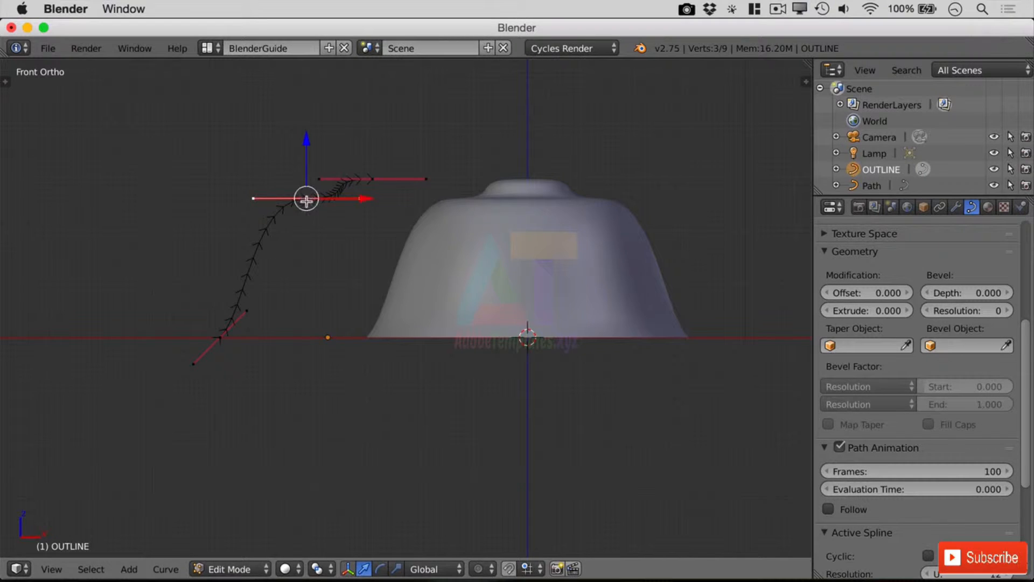
key(g)
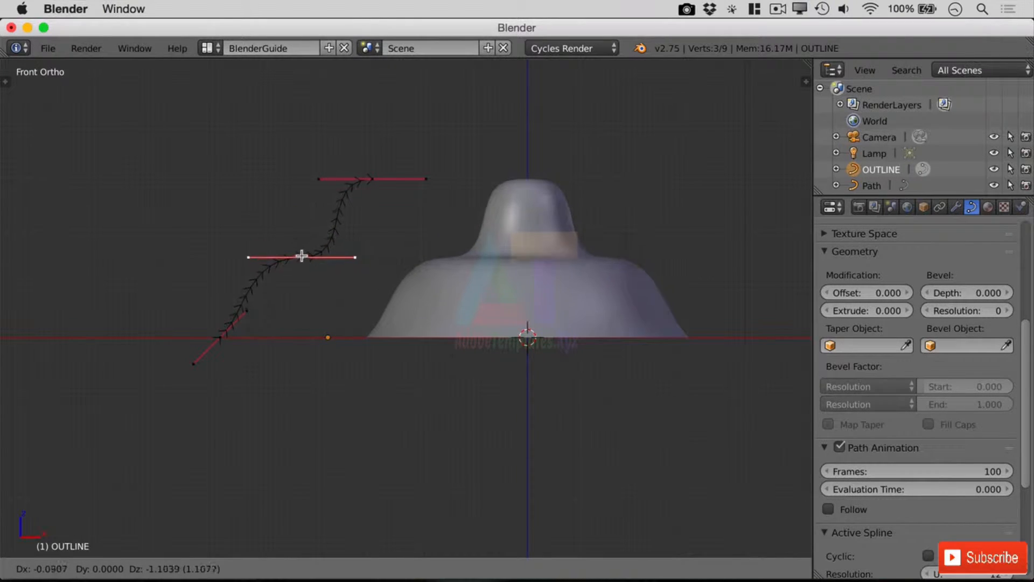
right_click(296, 243)
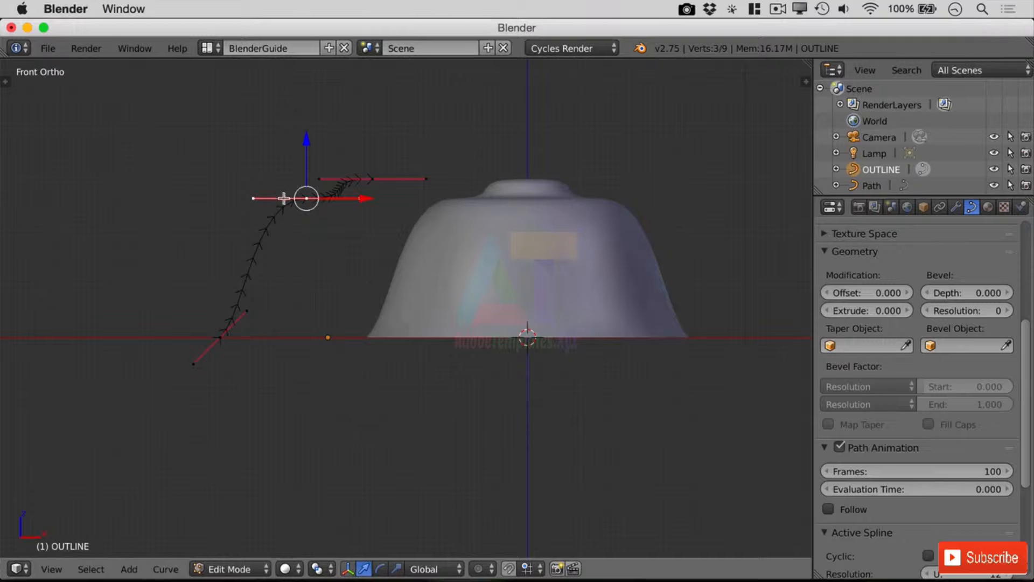
right_click(359, 197)
key(g)
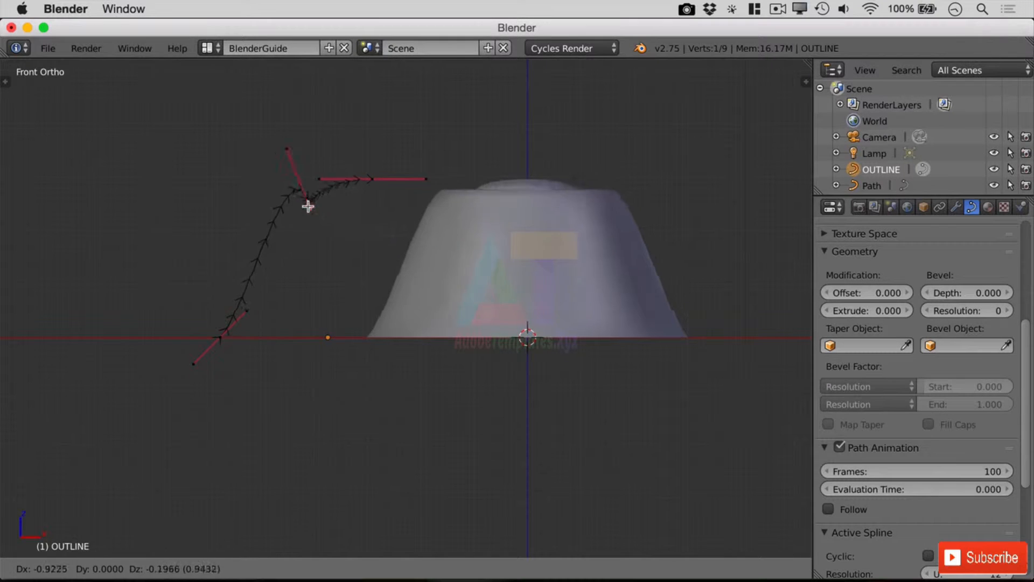
click(352, 206)
- Show the curve tools and set the handle type of OUTLINE's middle control point to Vector
right_click(306, 200)
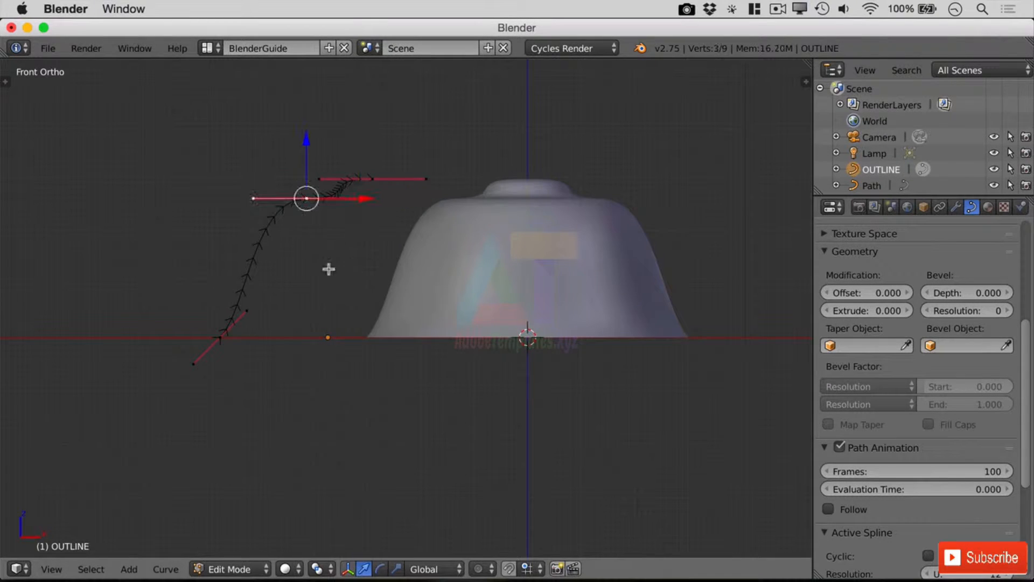
key(t)
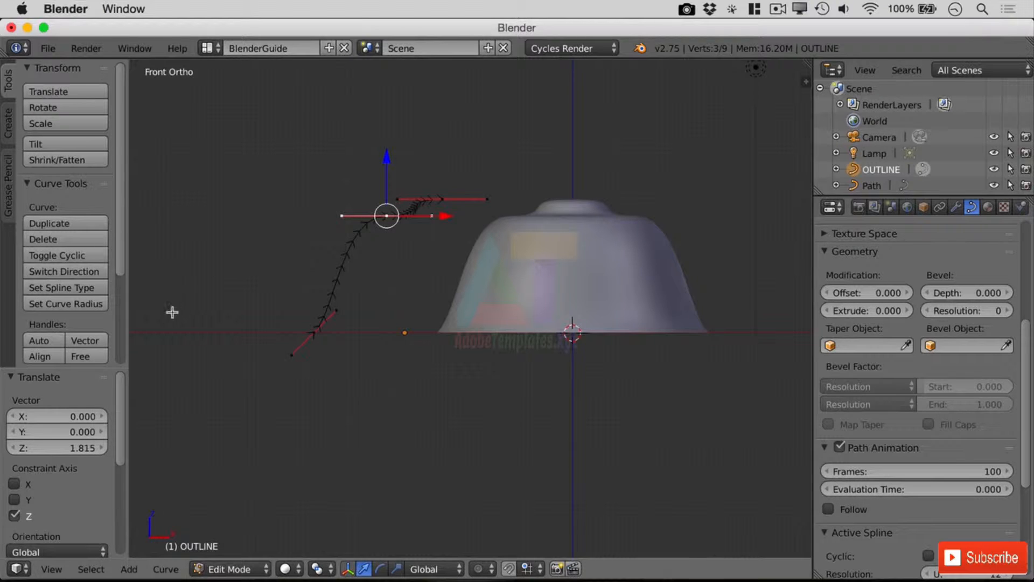
scroll(120, 239, down, 5)
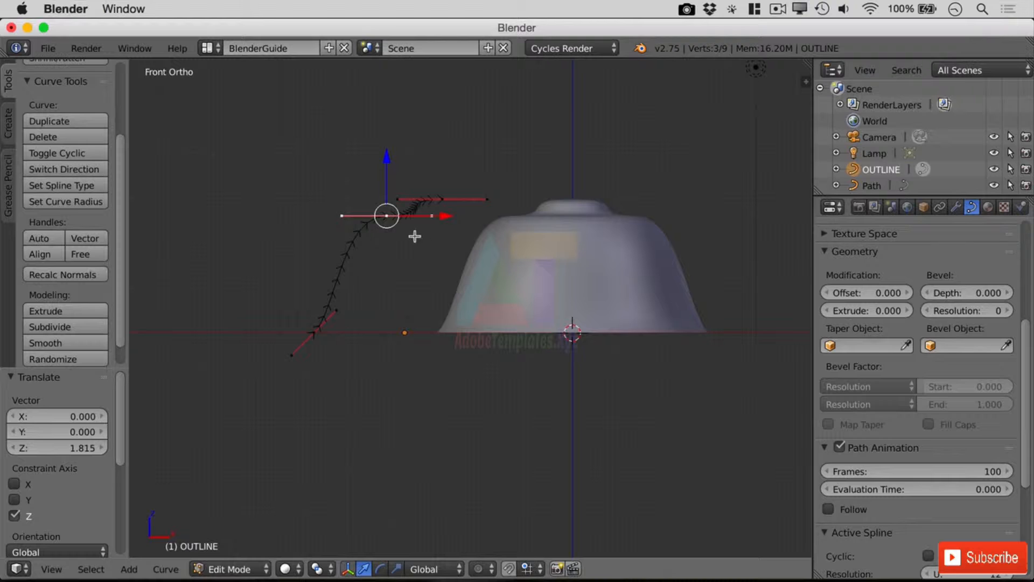
key(v)
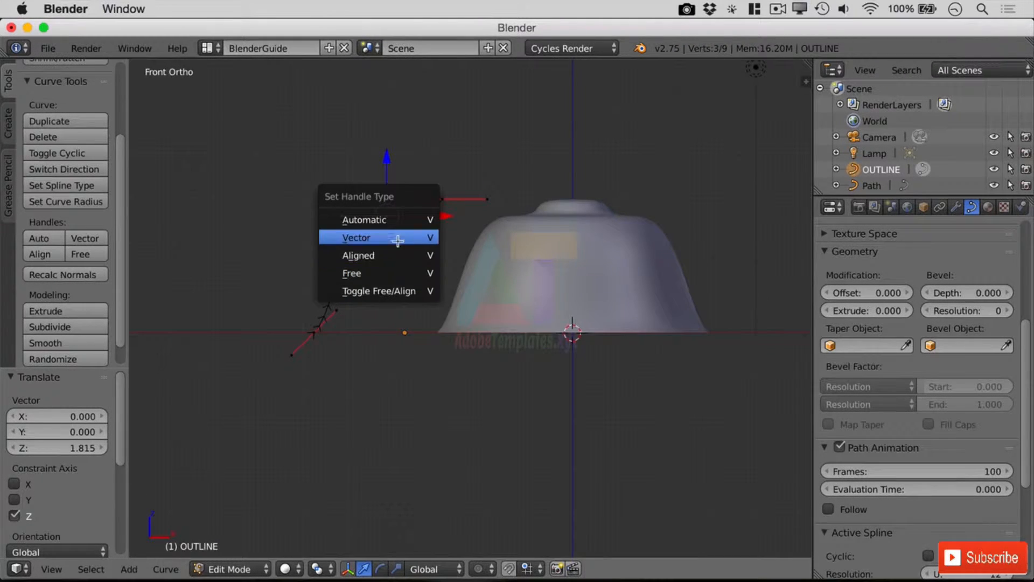
click(396, 238)
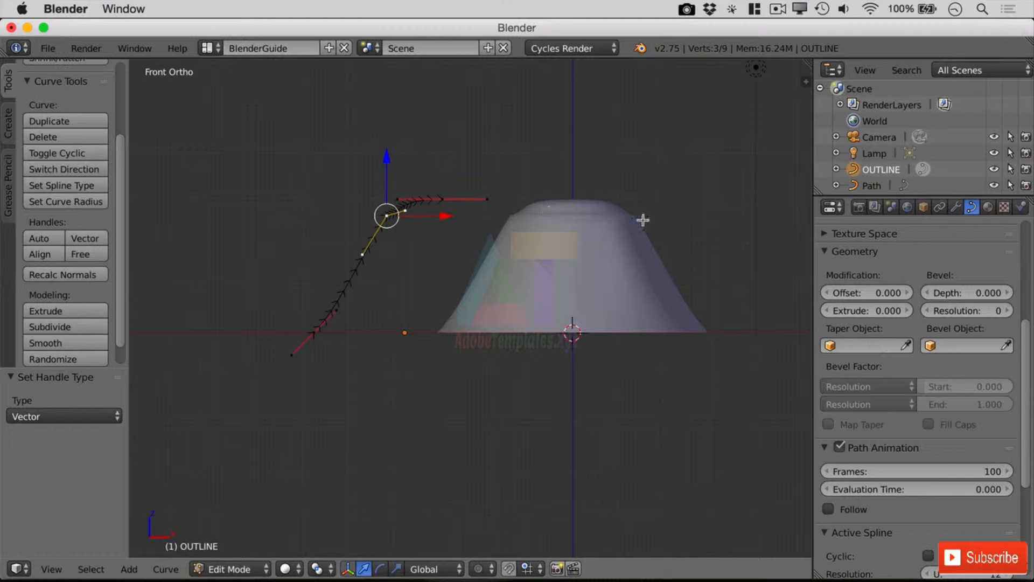
- Pull the outer handle of OUTLINE's upper end point down about 1.58 along Z and 0.22 along X, dipping the top inward
right_drag(388, 159, 398, 231)
right_click(397, 231)
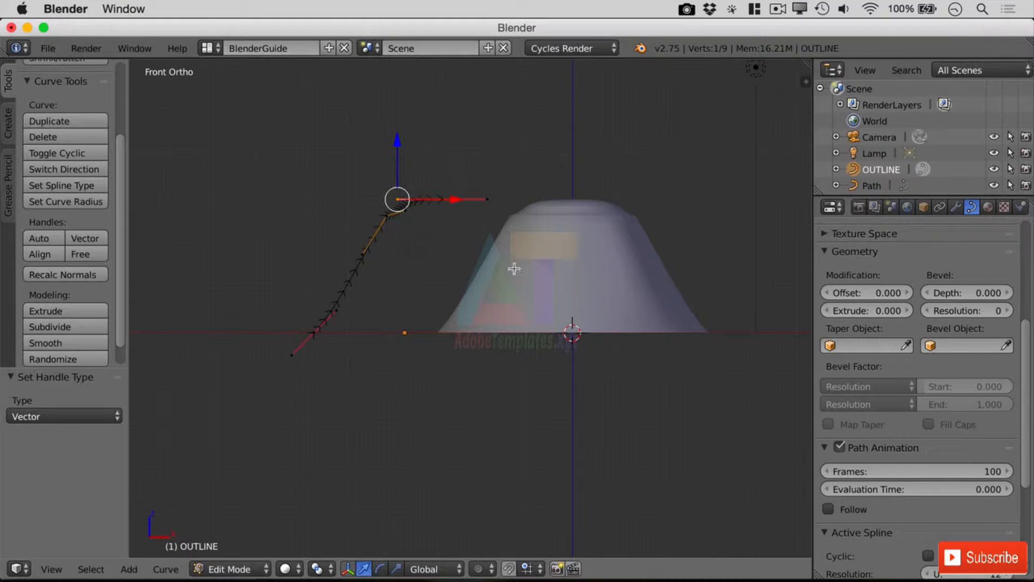
drag(399, 199, 407, 270)
scroll(668, 173, up, 5)
middle_drag(668, 173, 619, 207)
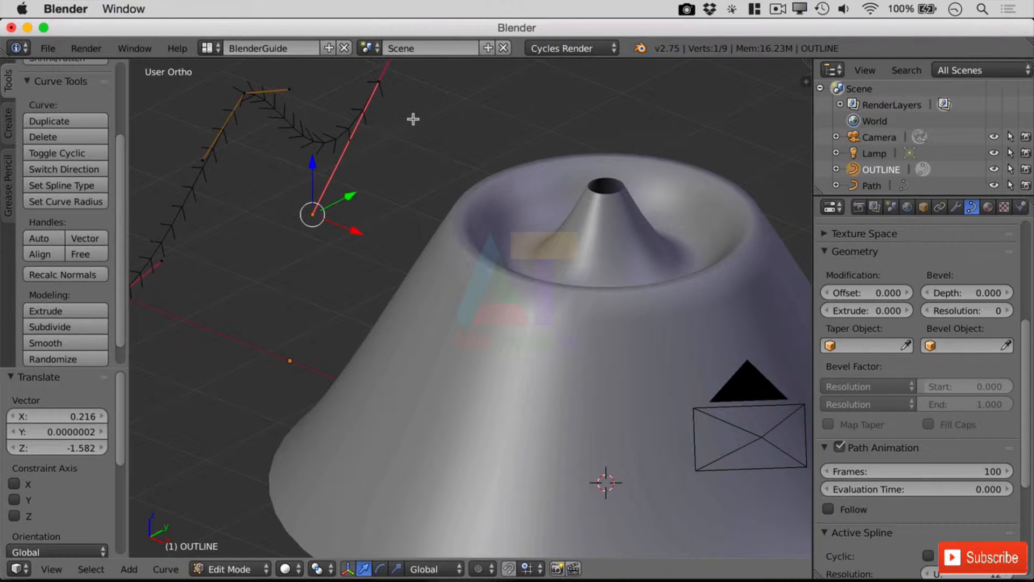
scroll(362, 229, down, 5)
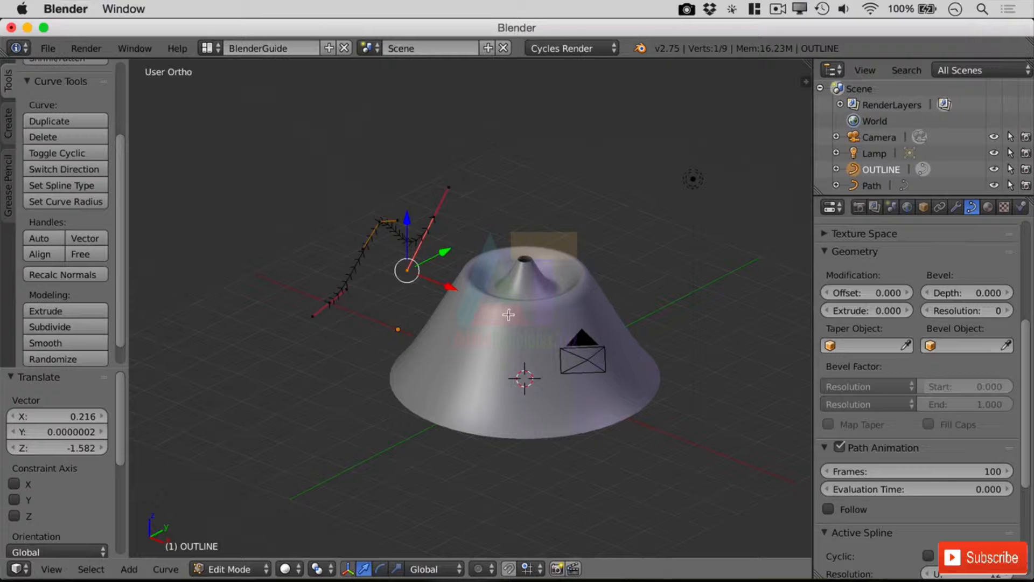
middle_drag(508, 315, 469, 319)
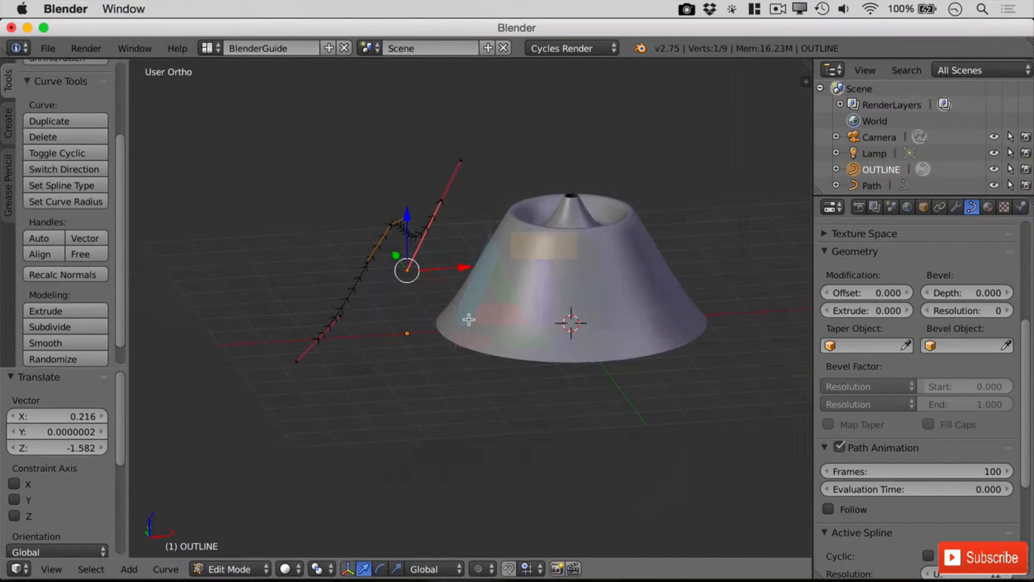
- Move OUTLINE's upper end point about 0.16 along X to narrow the opening at the tip
middle_drag(522, 246, 469, 209)
right_click(443, 216)
key(g)
key(x)
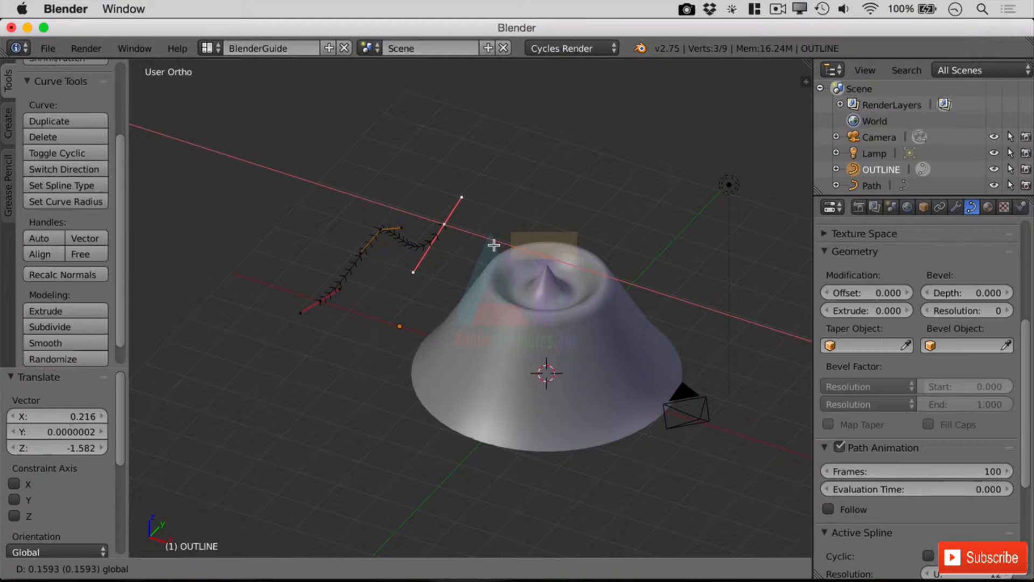
click(493, 245)
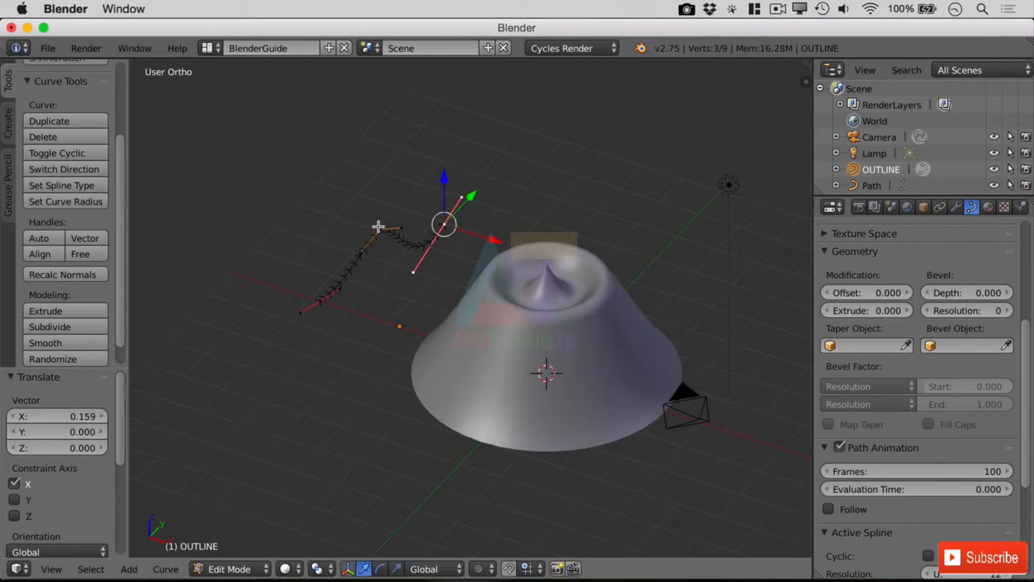
- Lower the same handle of OUTLINE's upper end point about 3.39 along Z to deepen the hollow around the central spike
right_click(378, 227)
right_click(413, 272)
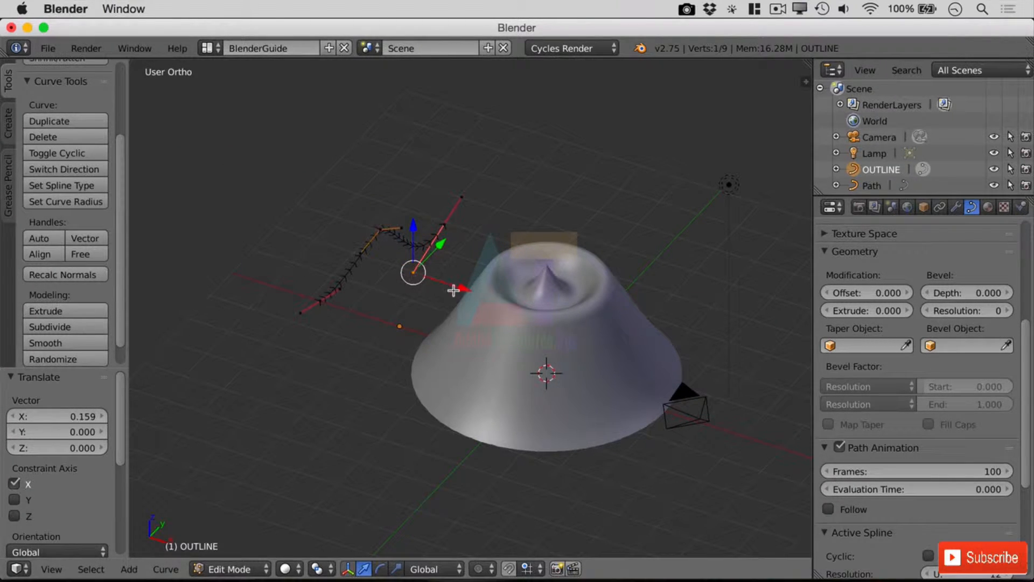
key(g)
key(z)
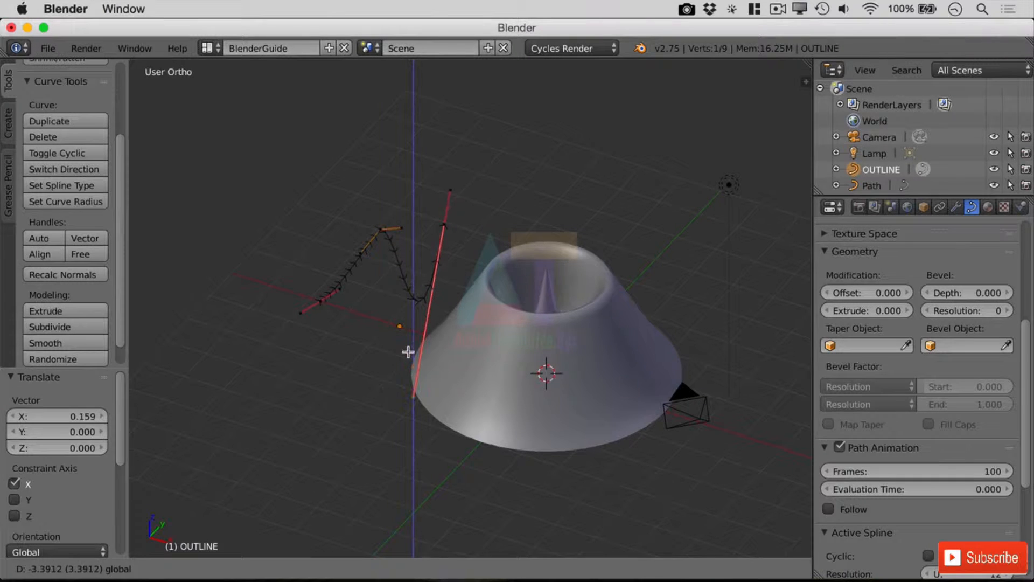
click(408, 350)
middle_drag(601, 239, 659, 274)
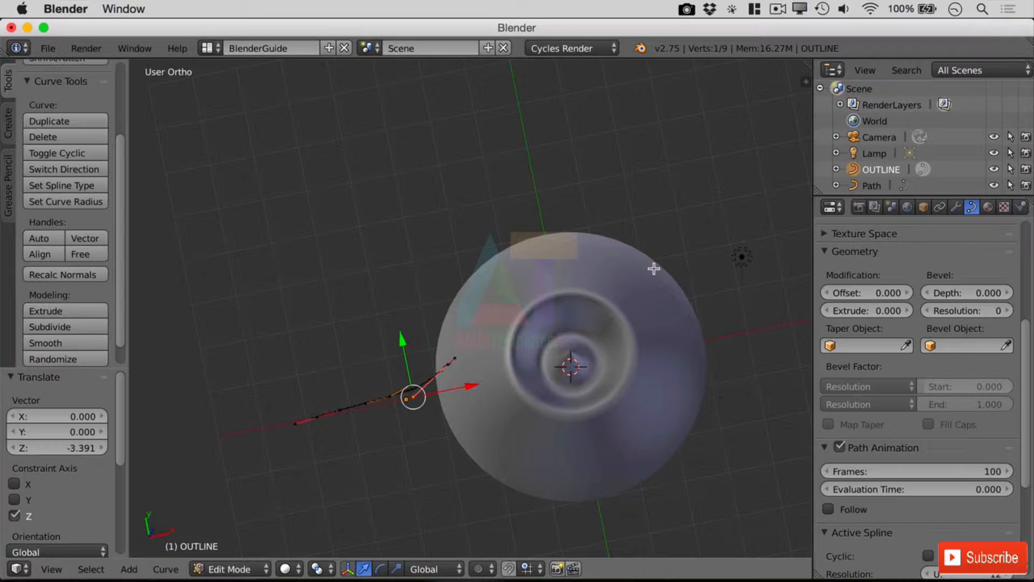
middle_drag(656, 304, 629, 267)
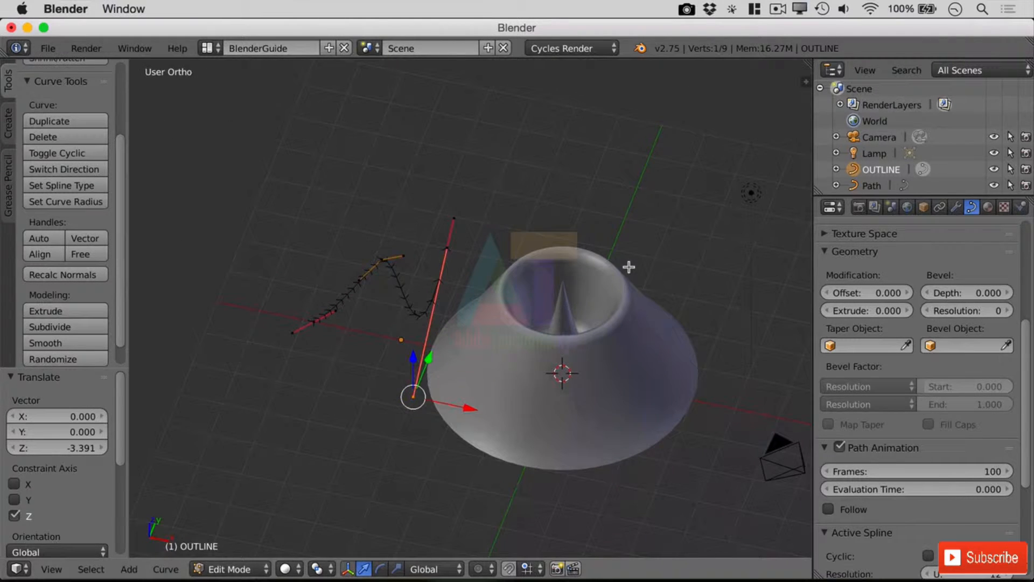
- Move OUTLINE's lower control point about 0.65 inward along X to narrow the base of the shape
right_click(311, 330)
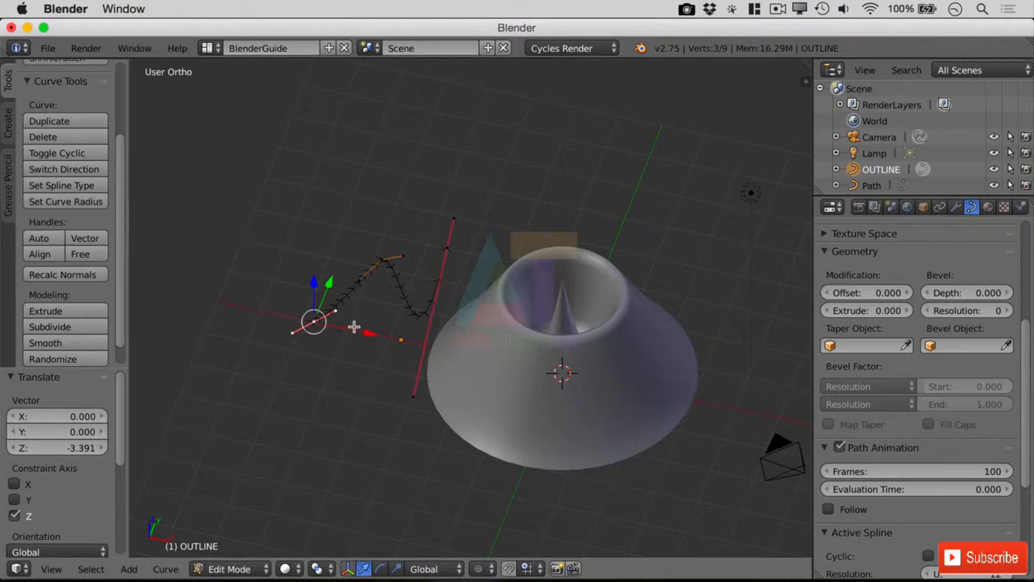
drag(369, 336, 397, 344)
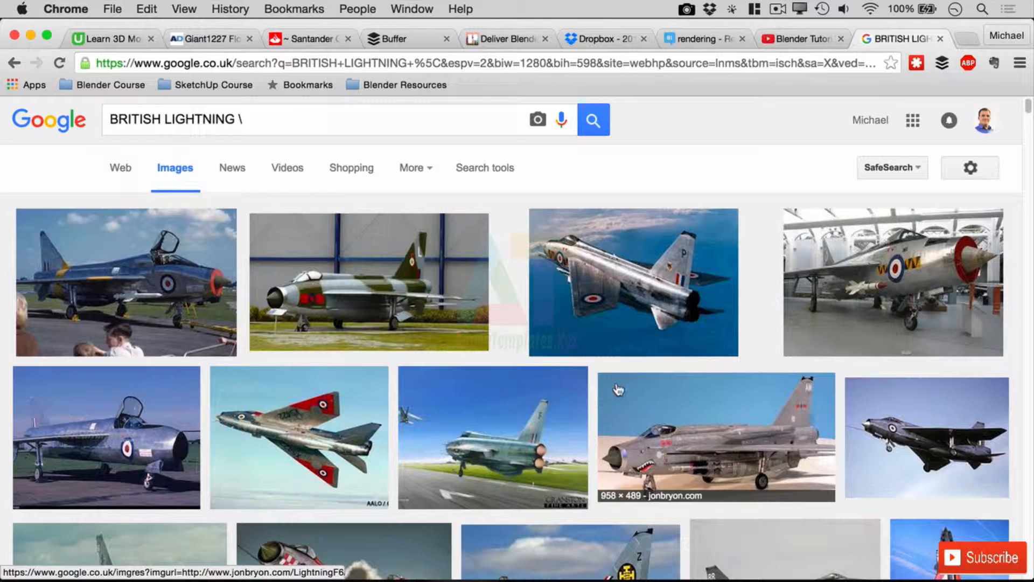
- Browse the British Lightning aircraft image results in Chrome as a reference for the nose-cone shape
scroll(448, 410, down, 3)
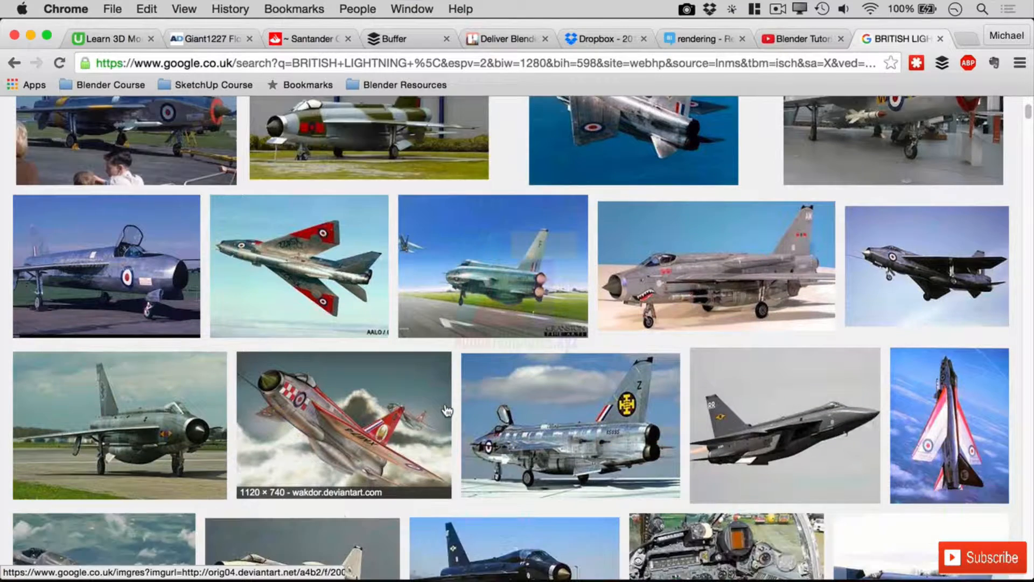
scroll(530, 401, down, 2)
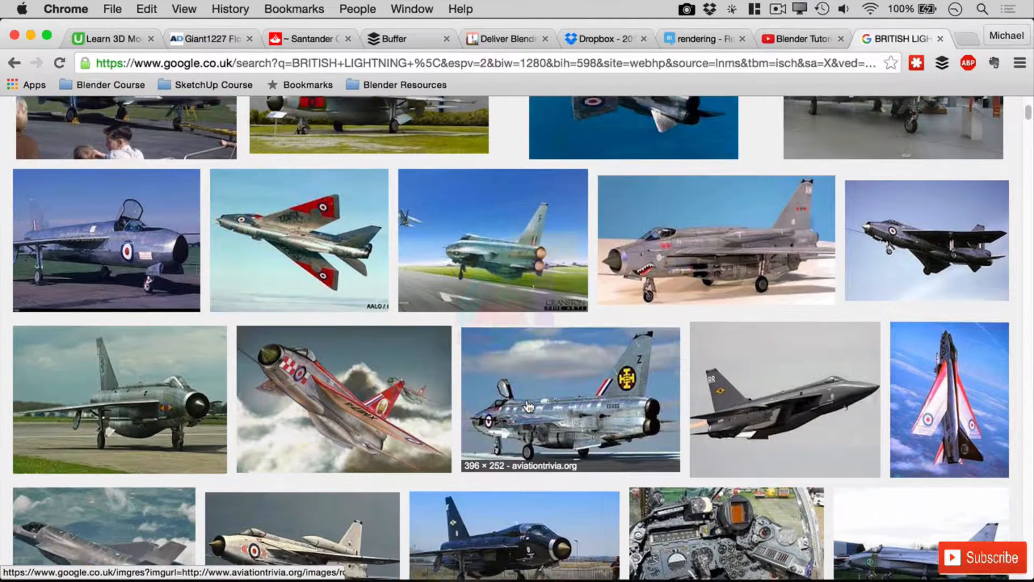
scroll(544, 399, down, 5)
scroll(544, 399, up, 3)
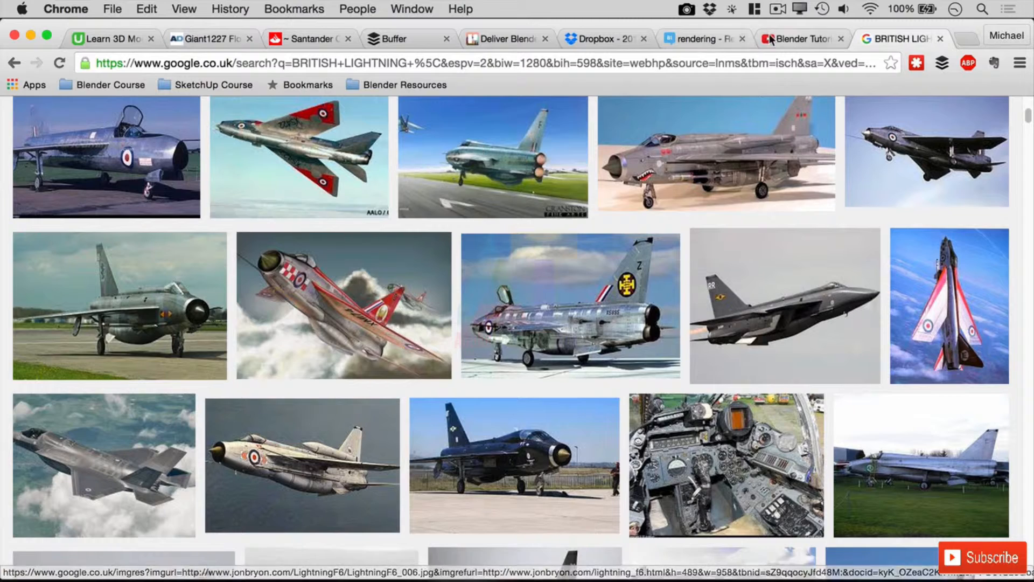
mouse_move(342, 571)
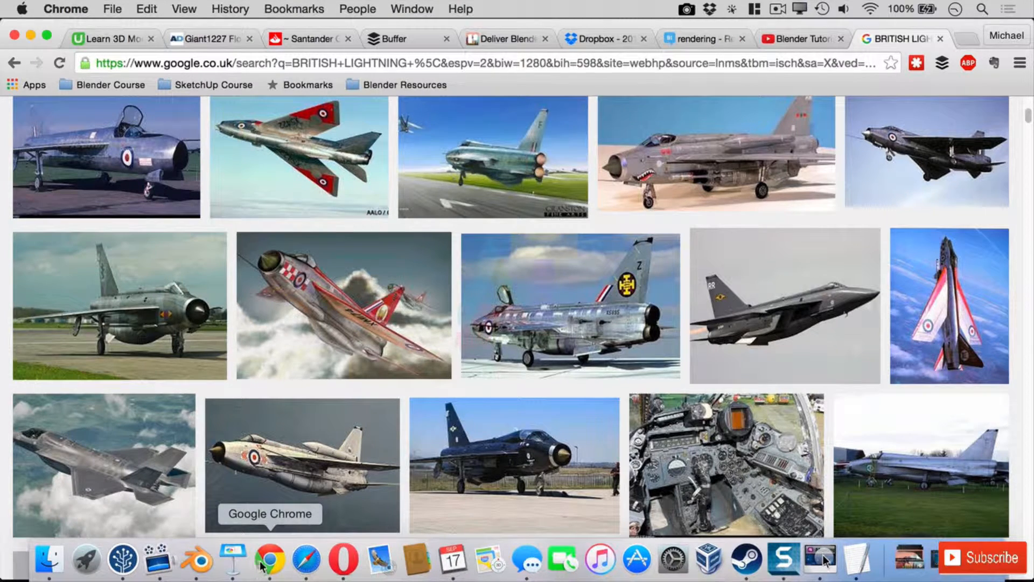
- Switch back to Blender, view the shape from above and leave Edit Mode on OUTLINE
click(200, 561)
middle_drag(507, 323, 522, 350)
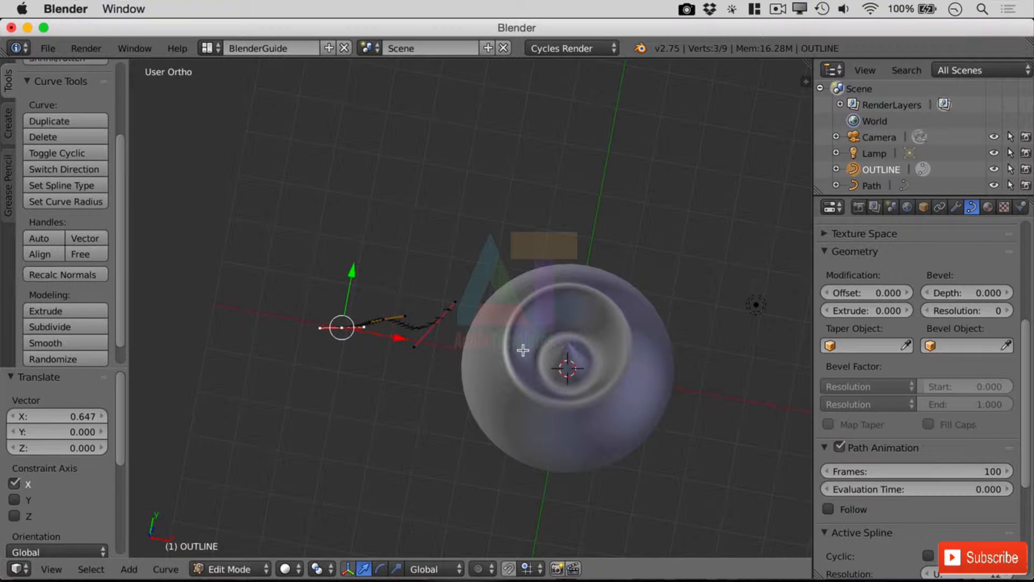
key(Tab)
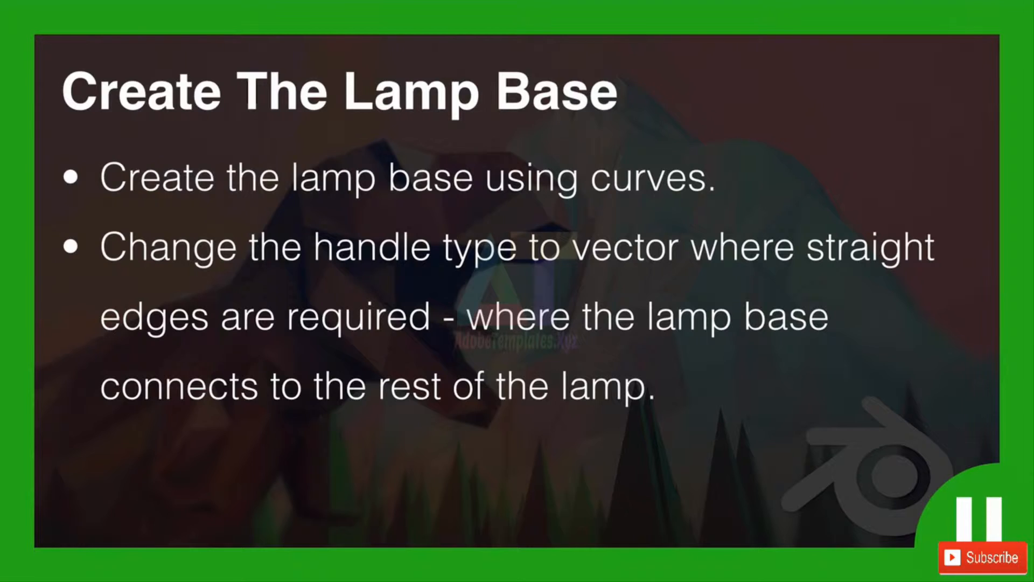
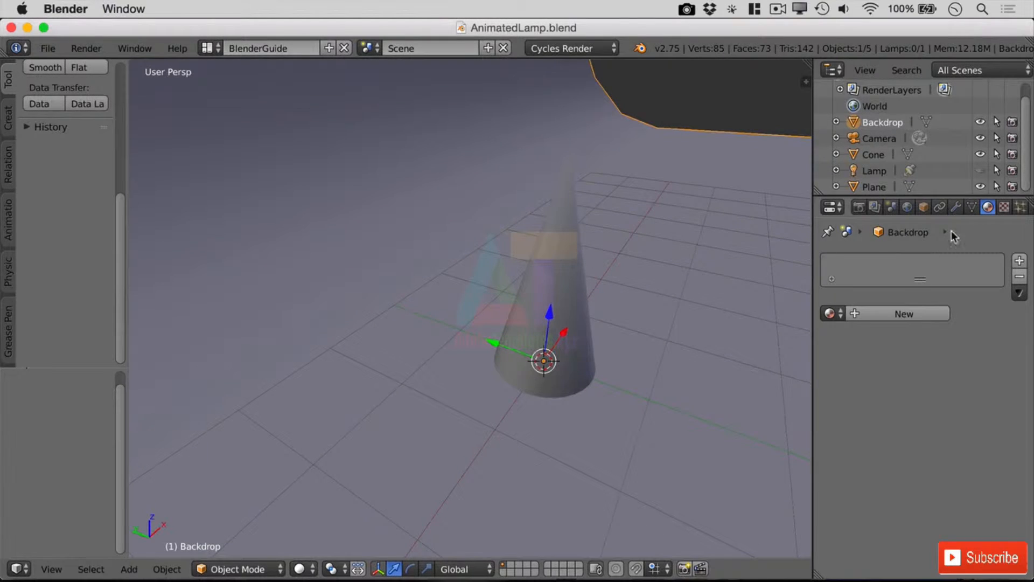
- Hide the Plane object in the AnimatedLamp scene and frame the cone closely
middle_drag(670, 344, 601, 351)
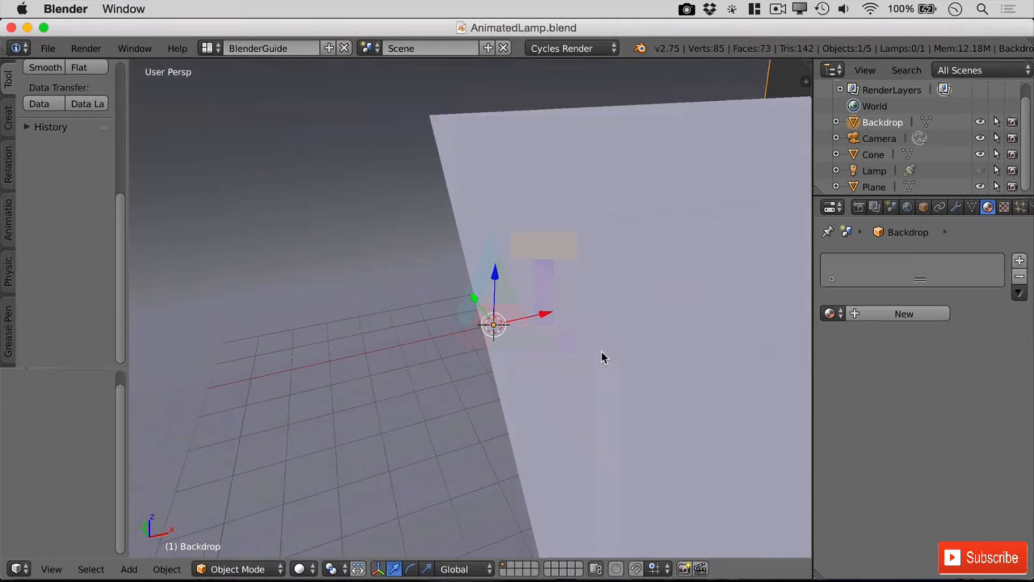
click(980, 186)
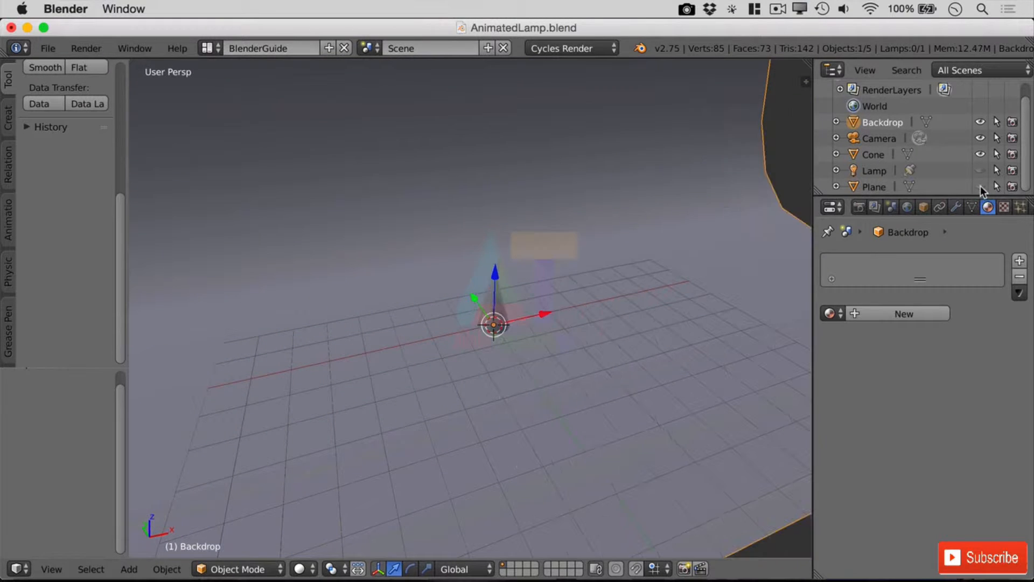
scroll(561, 247, up, 6)
scroll(599, 312, down, 2)
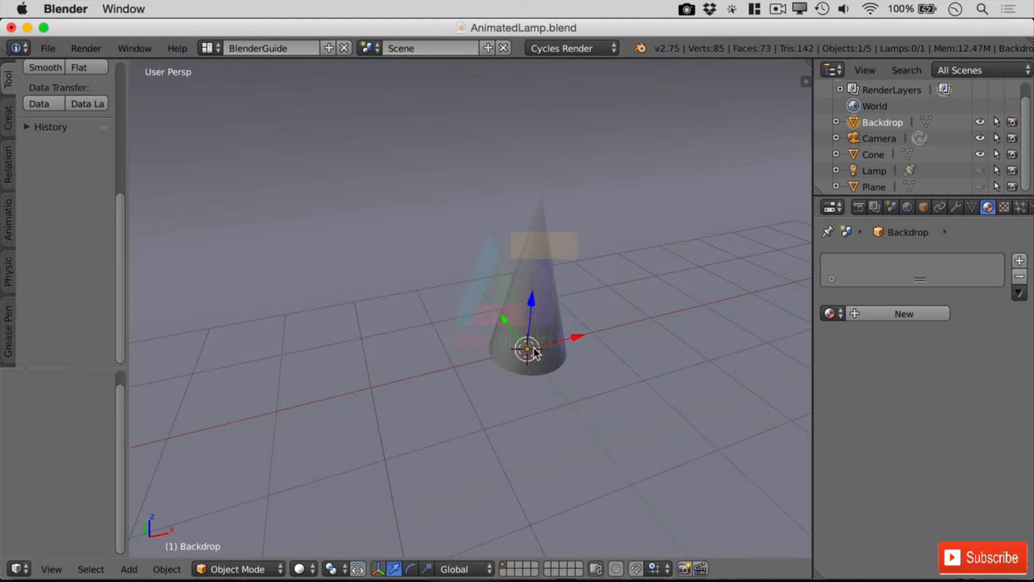
- Add a Bezier circle around the foot of the cone with a radius of 0.5
key(shift+a)
mouse_move(533, 347)
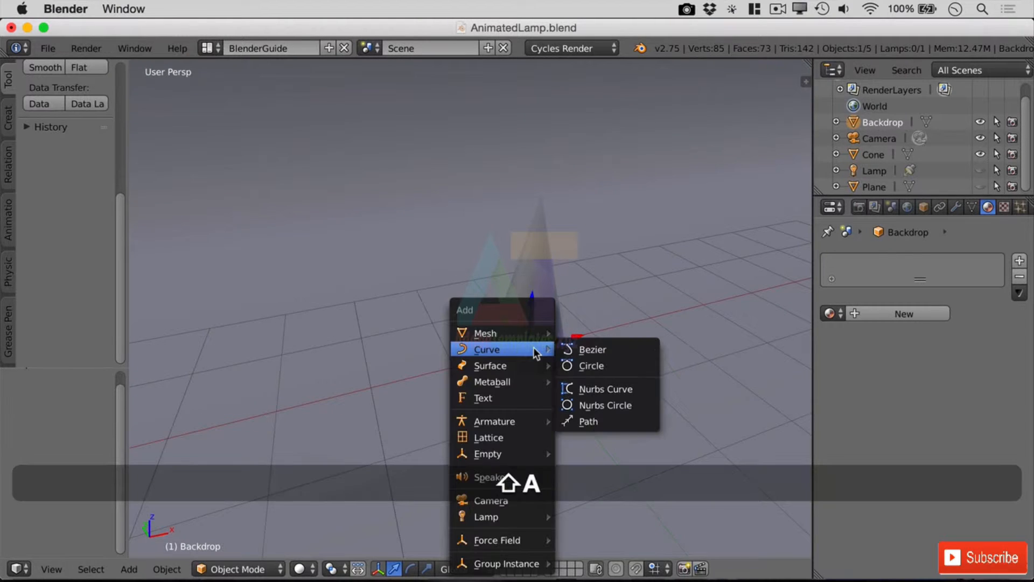
click(604, 364)
click(78, 401)
text(1.0)
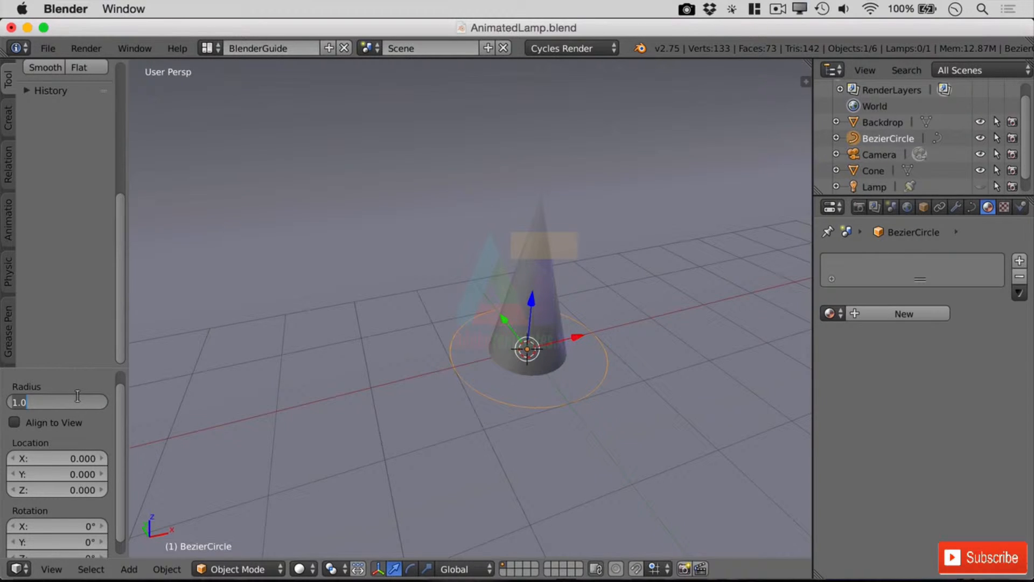
text(.5)
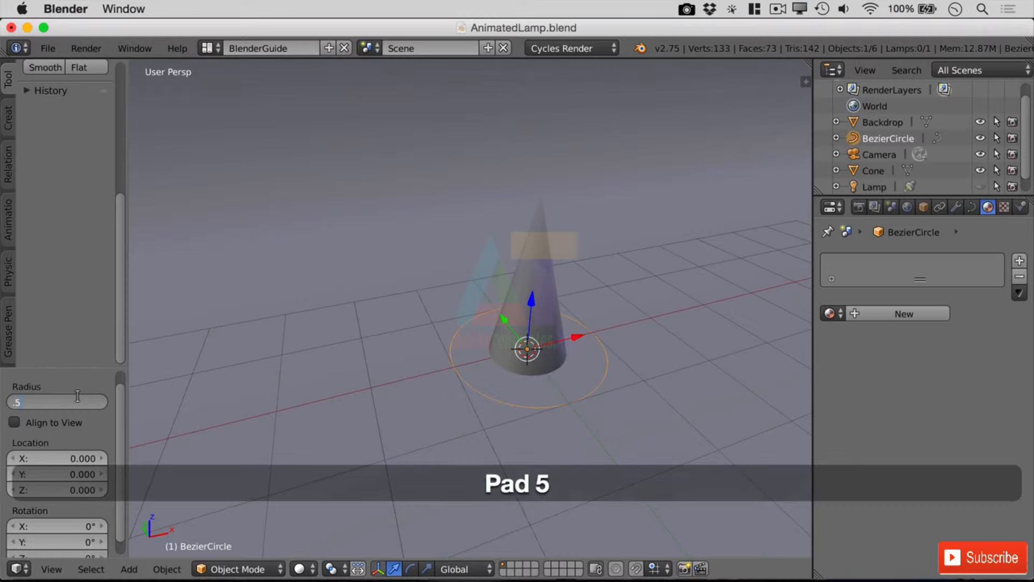
key(KP_Enter)
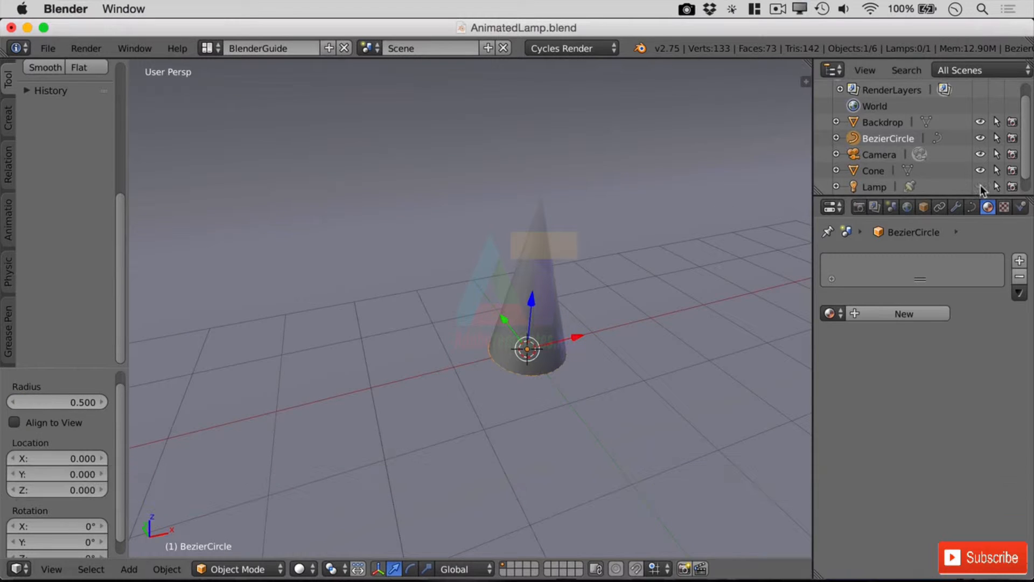
- Rename the new Bezier circle to BASE
double_click(879, 138)
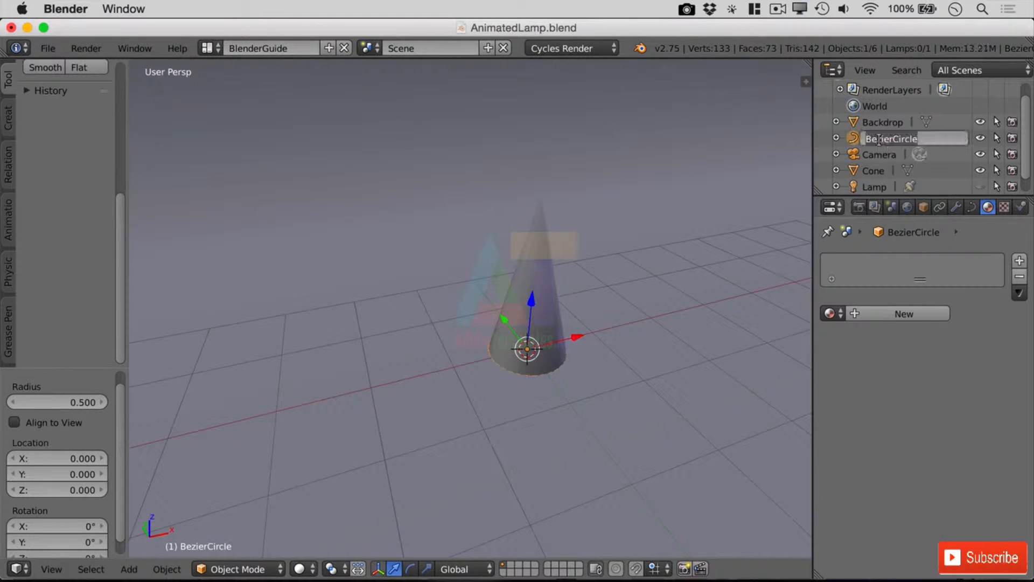
text(BASE)
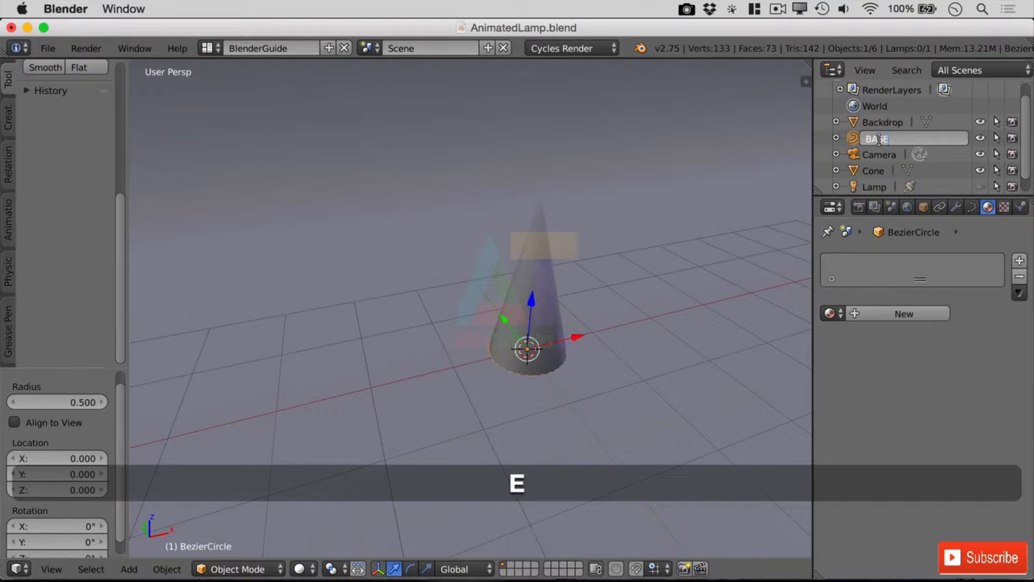
key(Return)
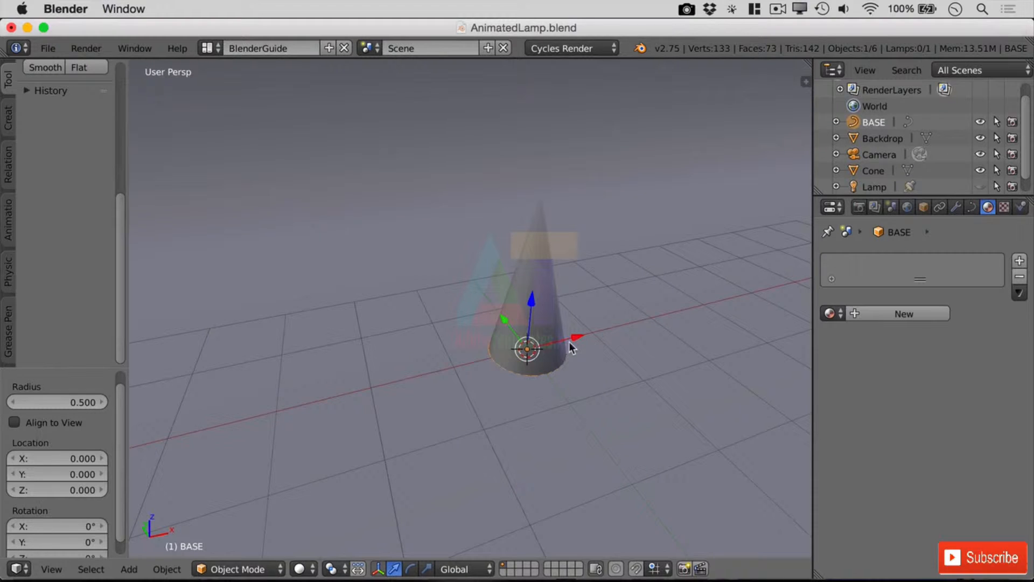
- Add a Bezier curve at the scene centre and set its X rotation to 90° so it stands upright
key(shift+a)
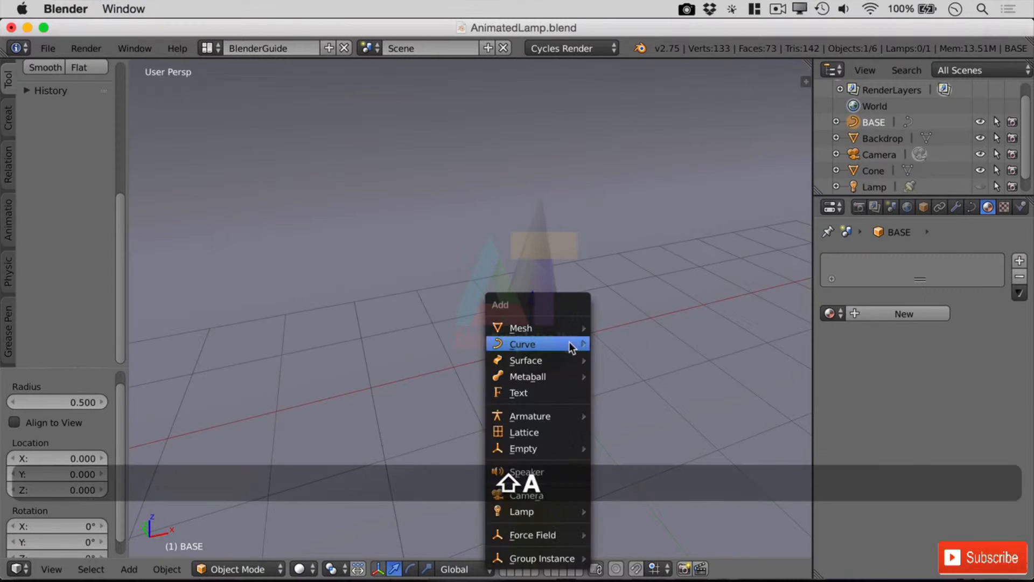
mouse_move(569, 343)
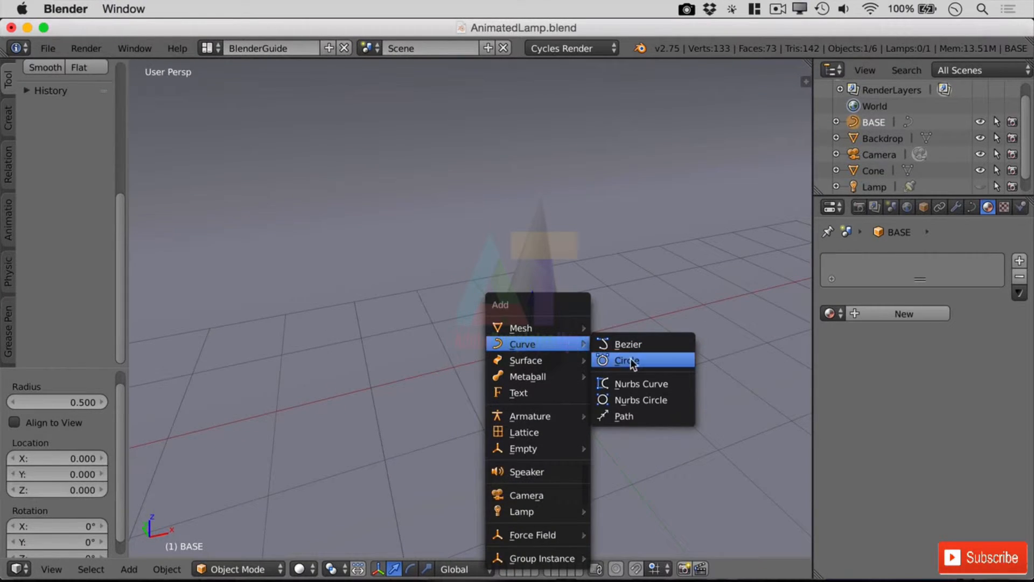
click(641, 345)
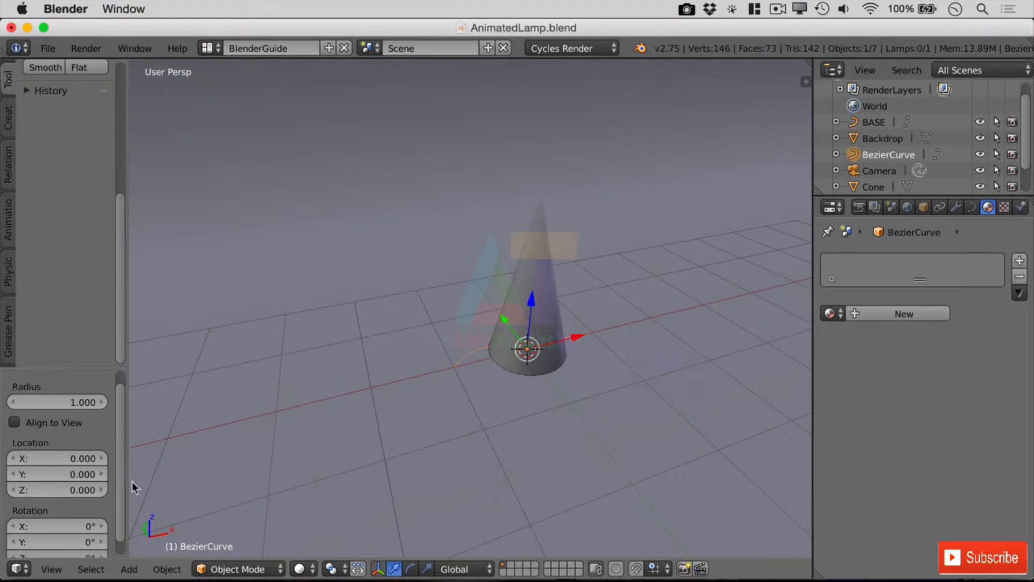
scroll(123, 470, down, 1)
click(81, 527)
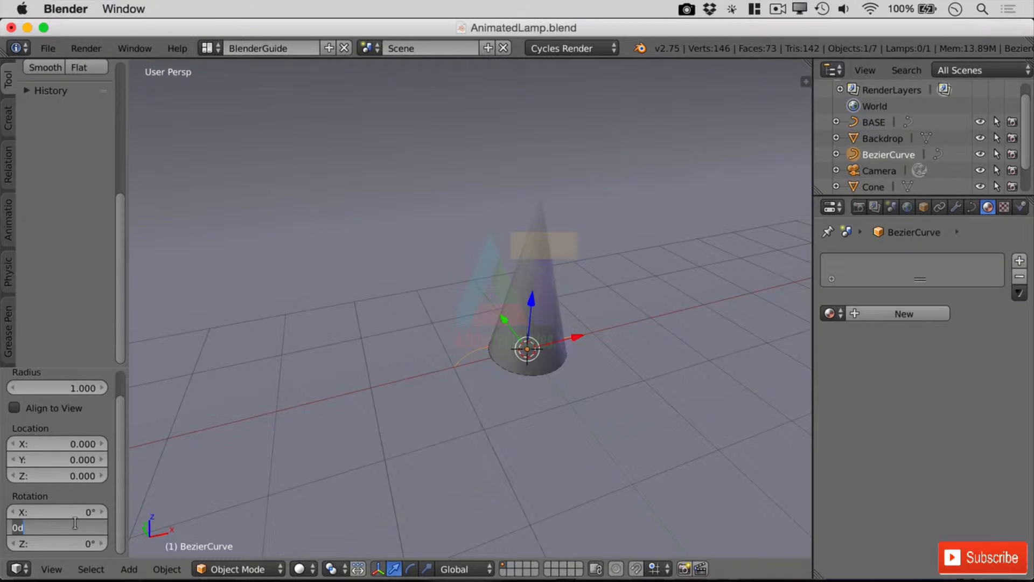
key(Return)
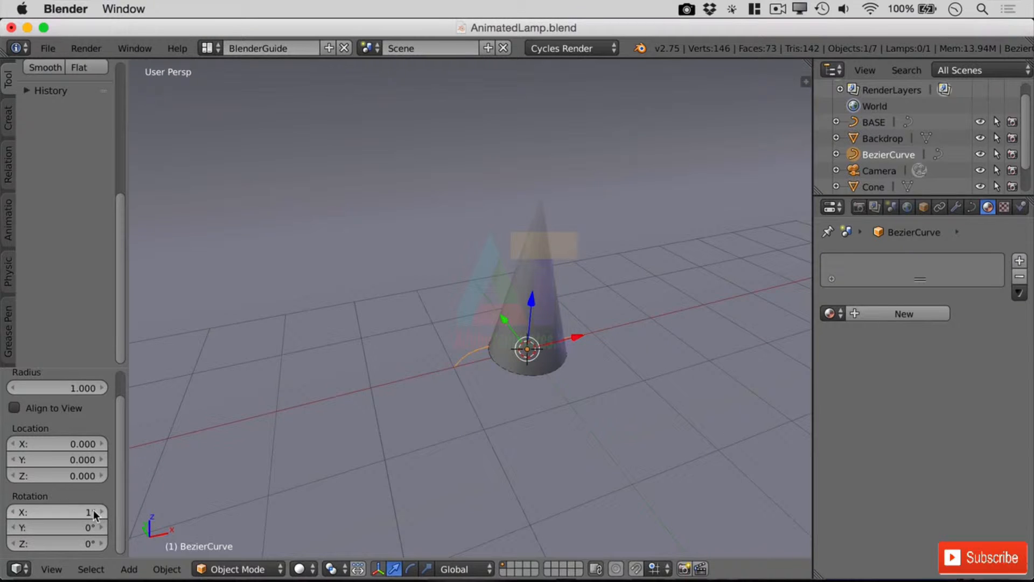
click(93, 510)
text(90)
key(Return)
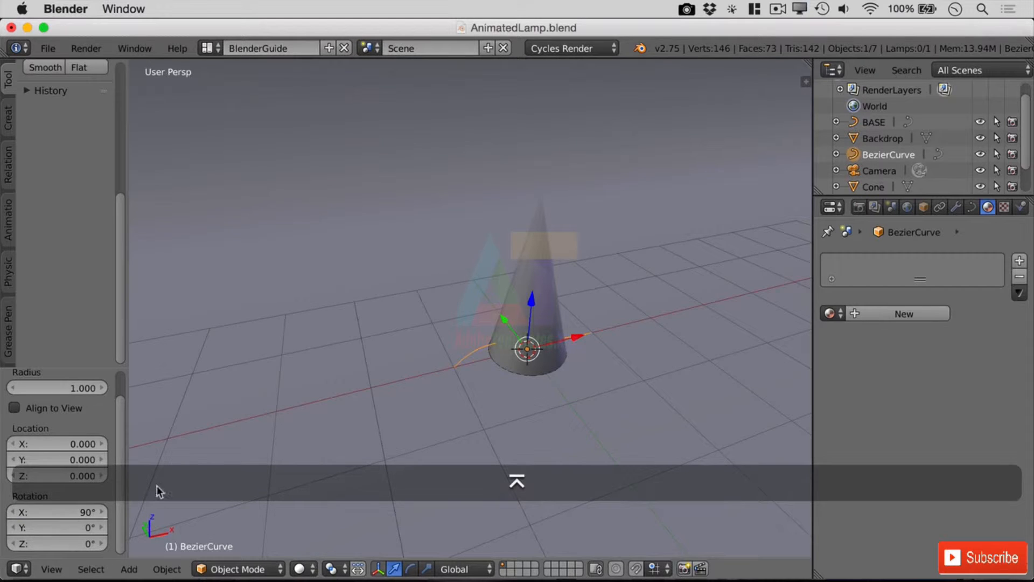
- Try moving the Bezier curve about 2 units along negative X, and undo both the move and the curve's creation
drag(573, 336, 421, 370)
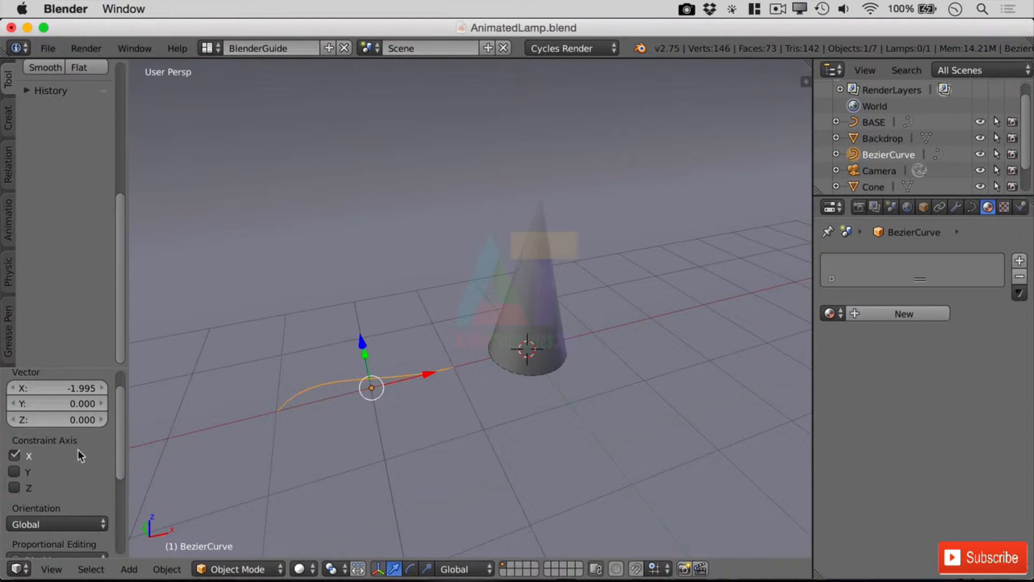
scroll(122, 410, up, 2)
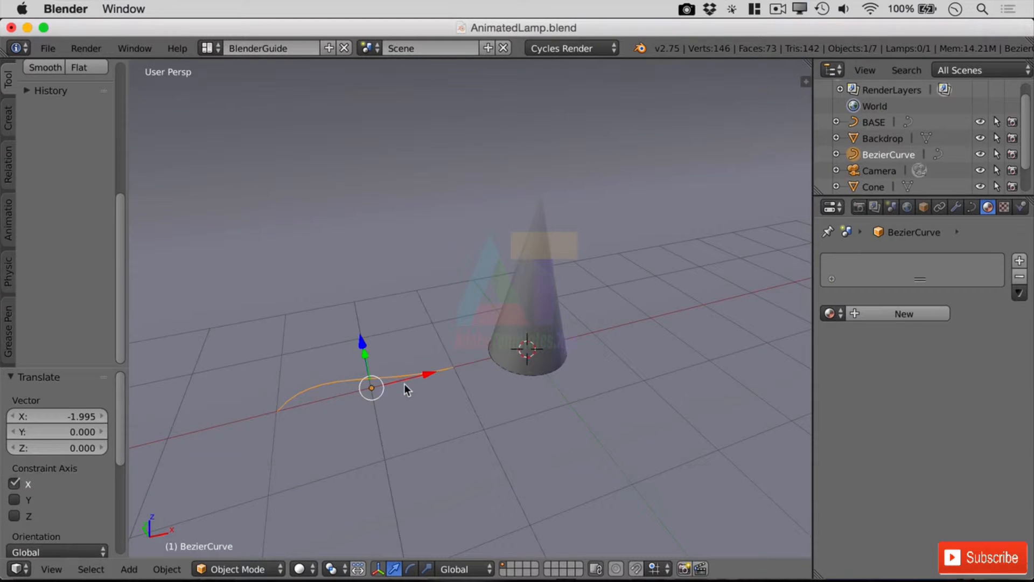
key(super+z)
click(7, 379)
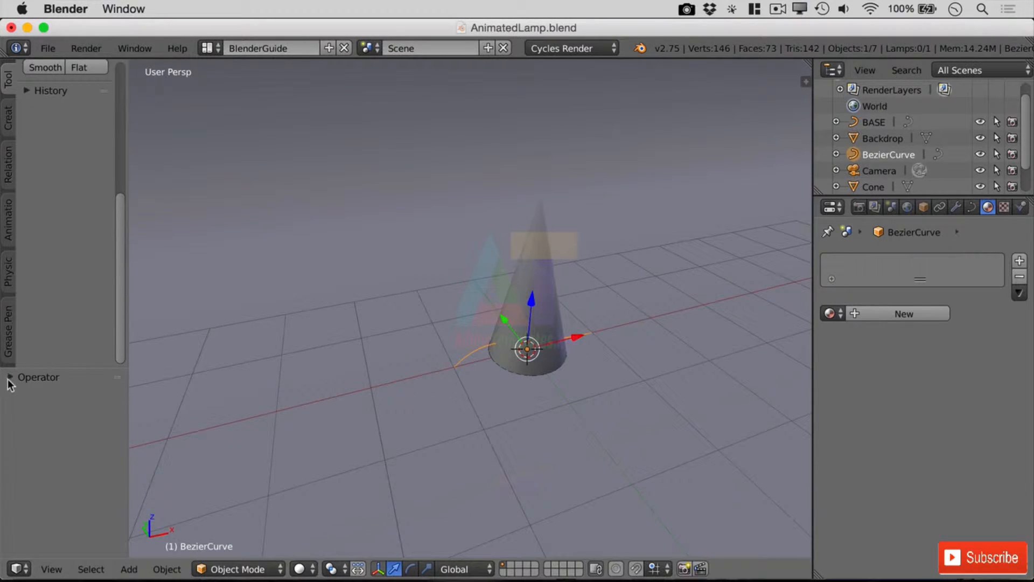
key(super+z)
- Add a new Bezier curve at the scene centre with a radius of 0.5
key(shift+a)
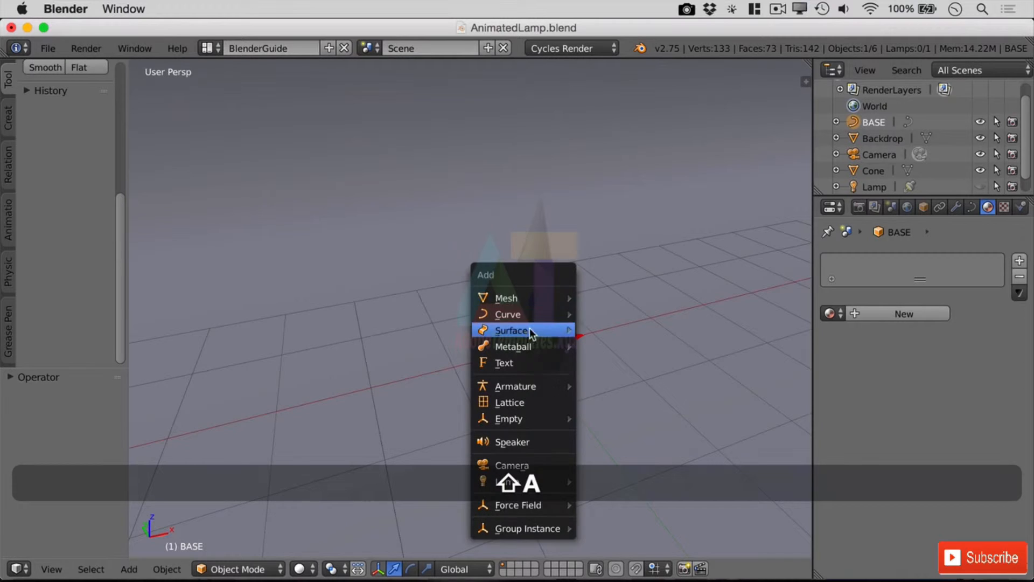
mouse_move(550, 318)
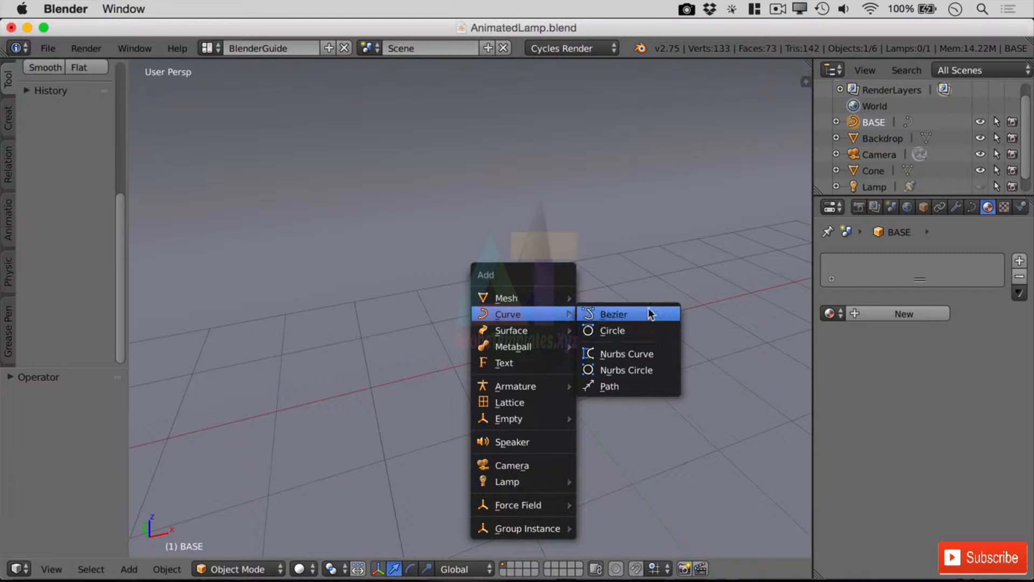
click(653, 312)
click(8, 379)
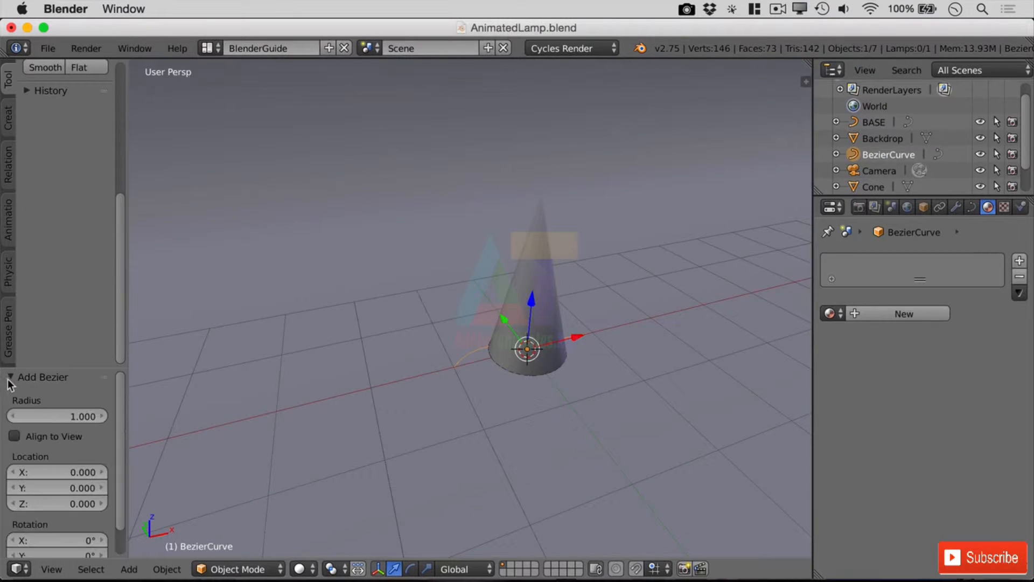
click(83, 415)
text(.)
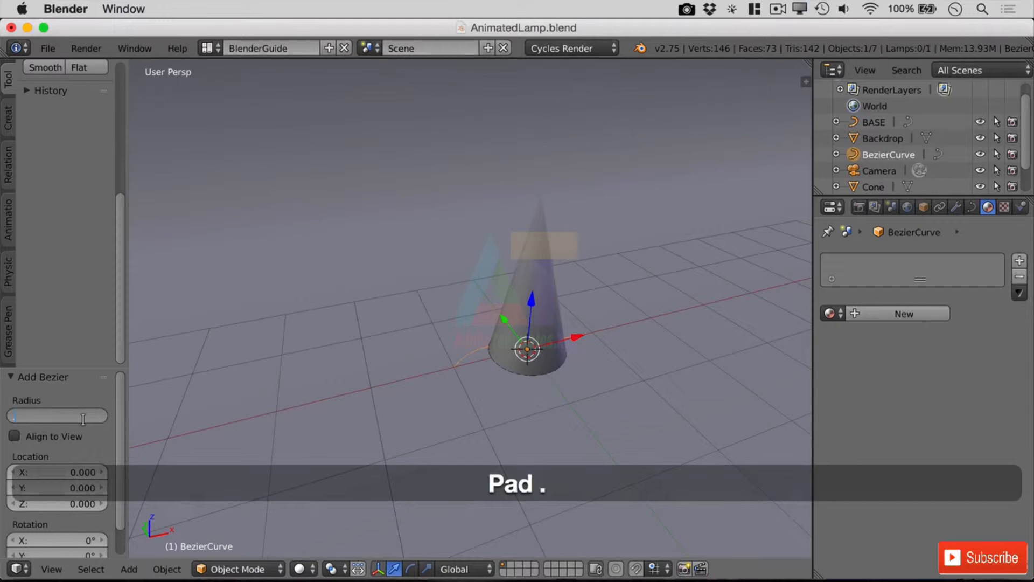
text(5)
key(Return)
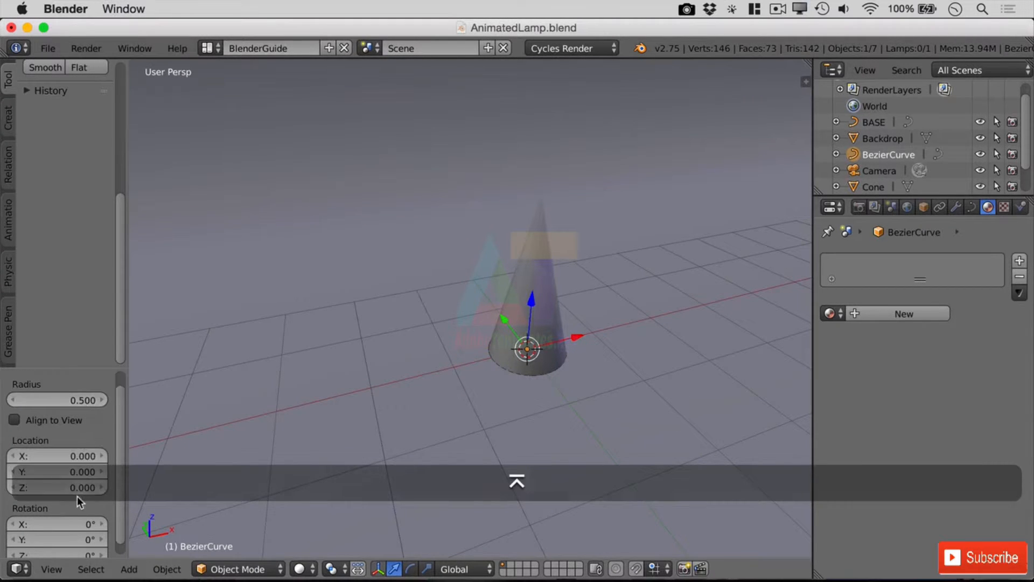
- Set the new Bezier curve's X rotation to 90° so it stands upright
scroll(76, 496, down, 2)
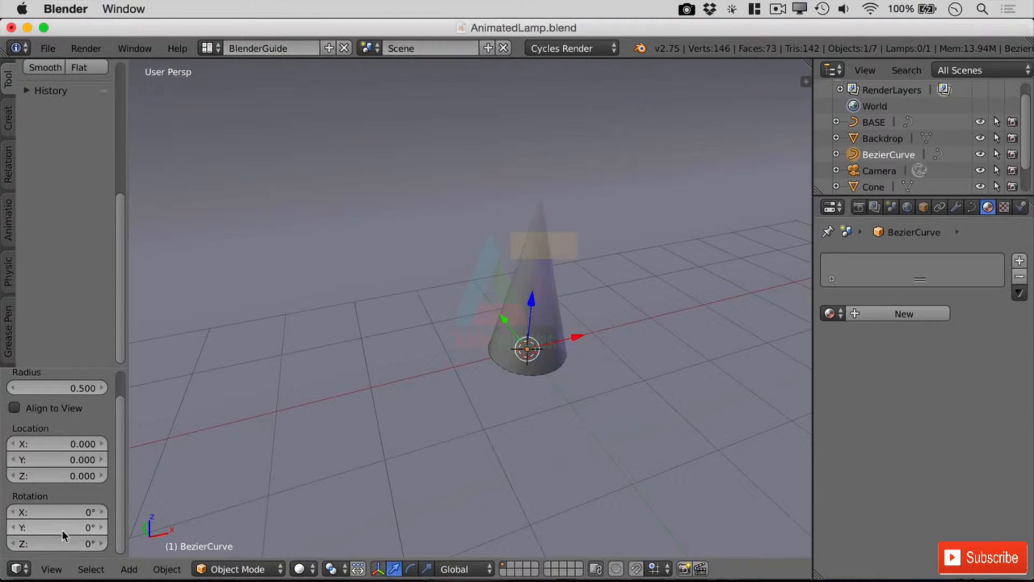
click(81, 511)
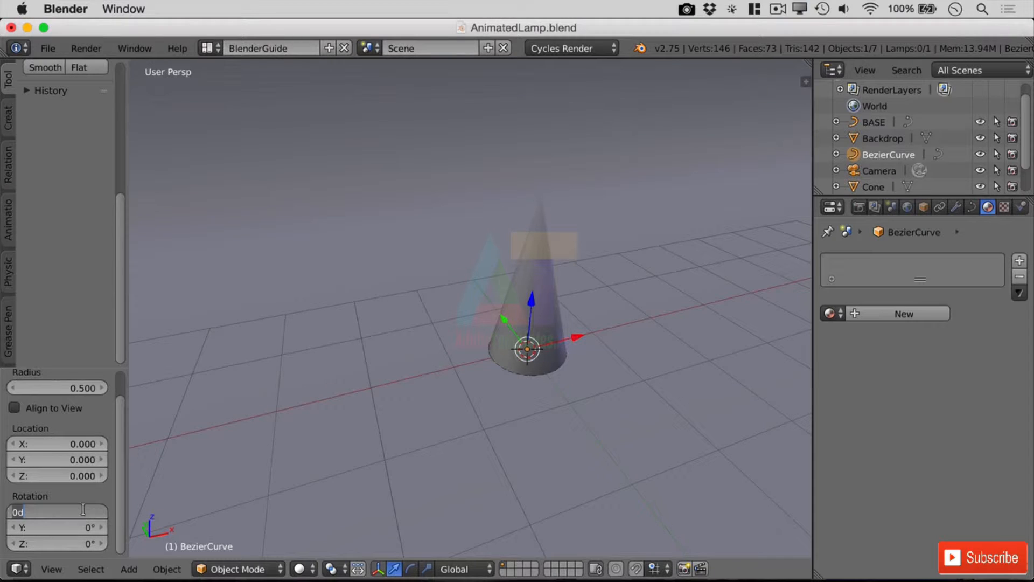
text(90)
key(Return)
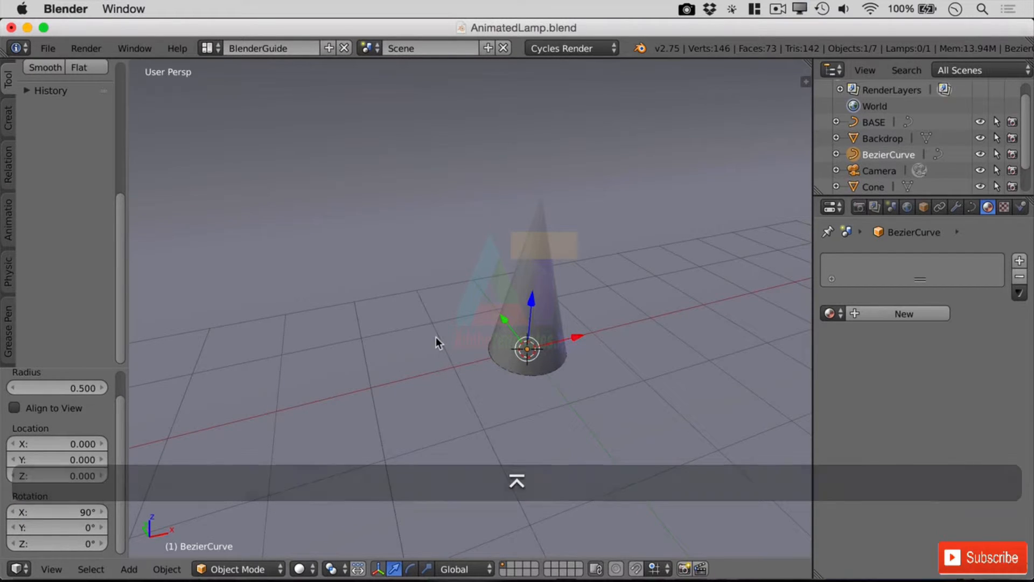
- Move the Bezier curve about 1.59 units along negative X, clear of the cone, and switch to the front orthographic view
drag(576, 336, 450, 359)
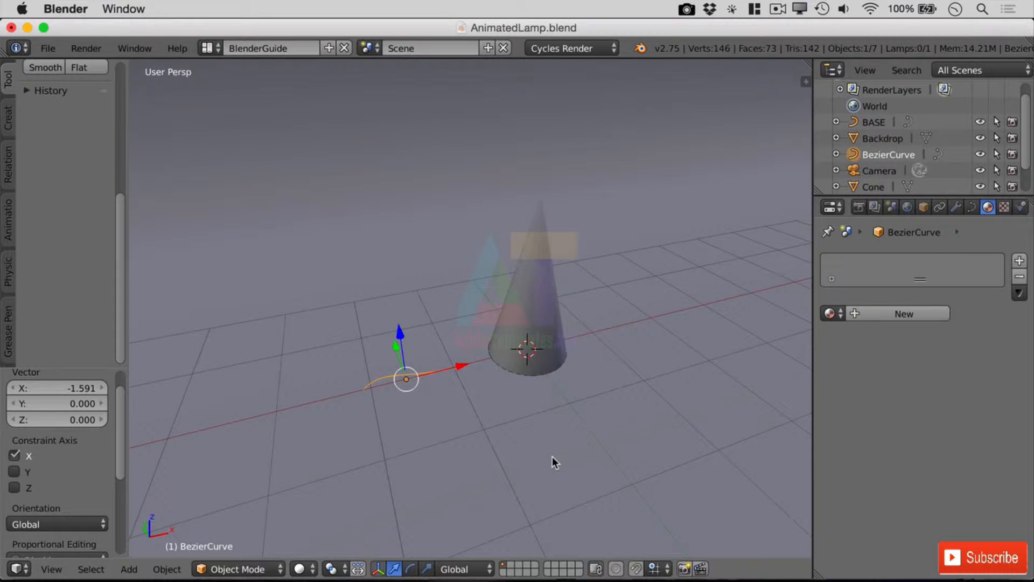
key(KP_5)
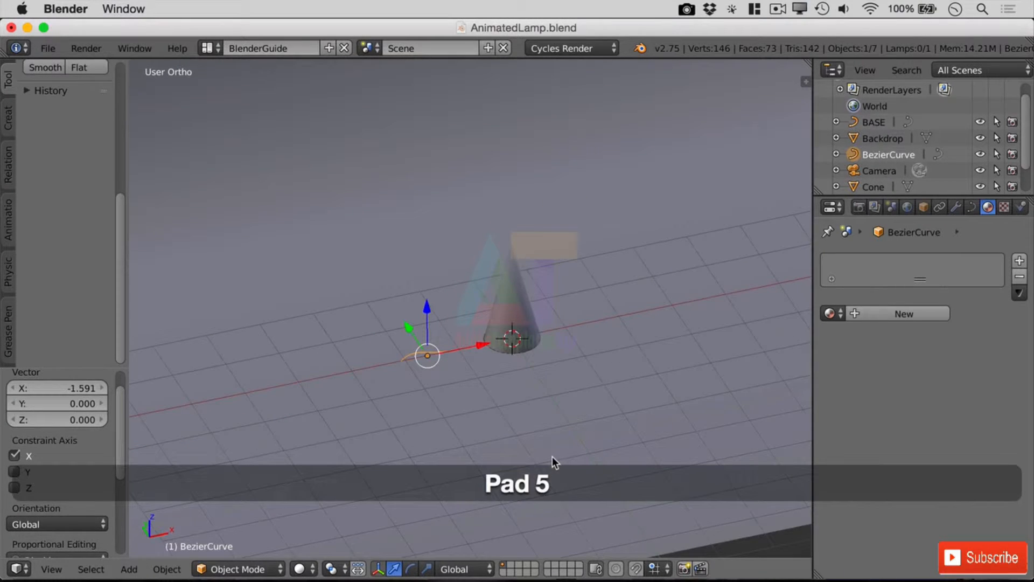
key(KP_1)
scroll(476, 219, up, 5)
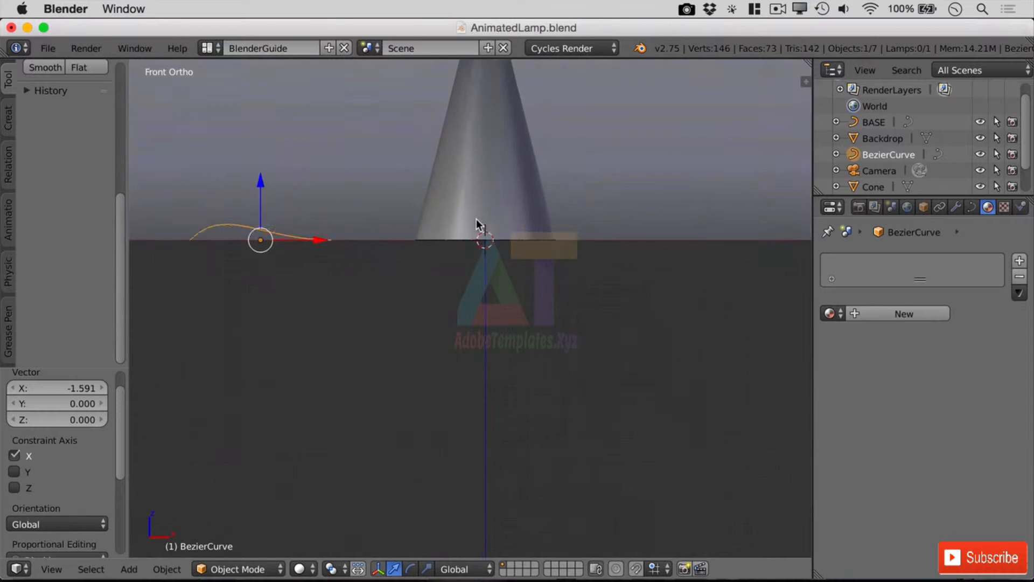
scroll(477, 218, up, 1)
shift+middle_drag(400, 164, 451, 305)
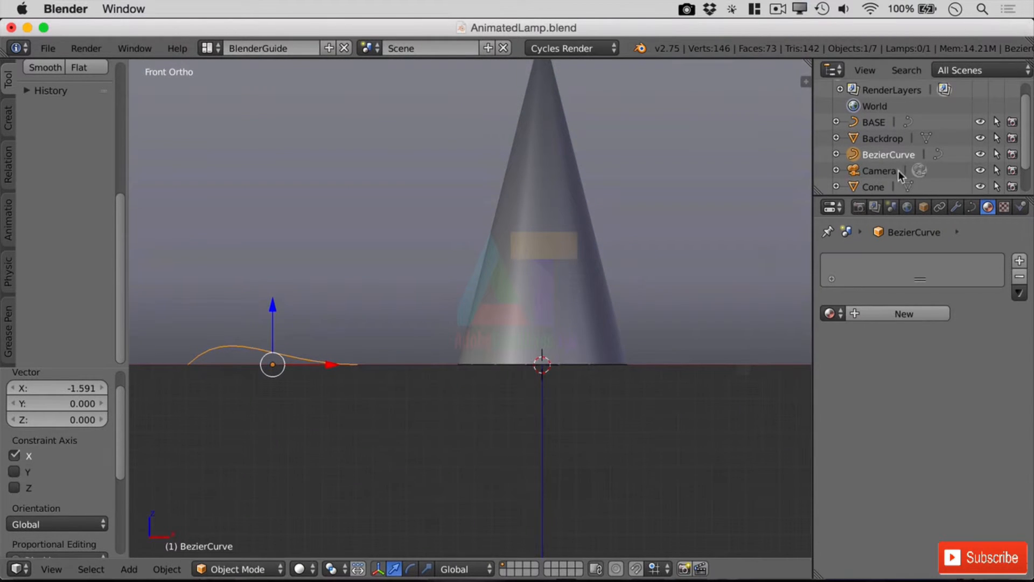
- Rename the Bezier curve to OUTLINE
double_click(880, 155)
text(OUTLINE)
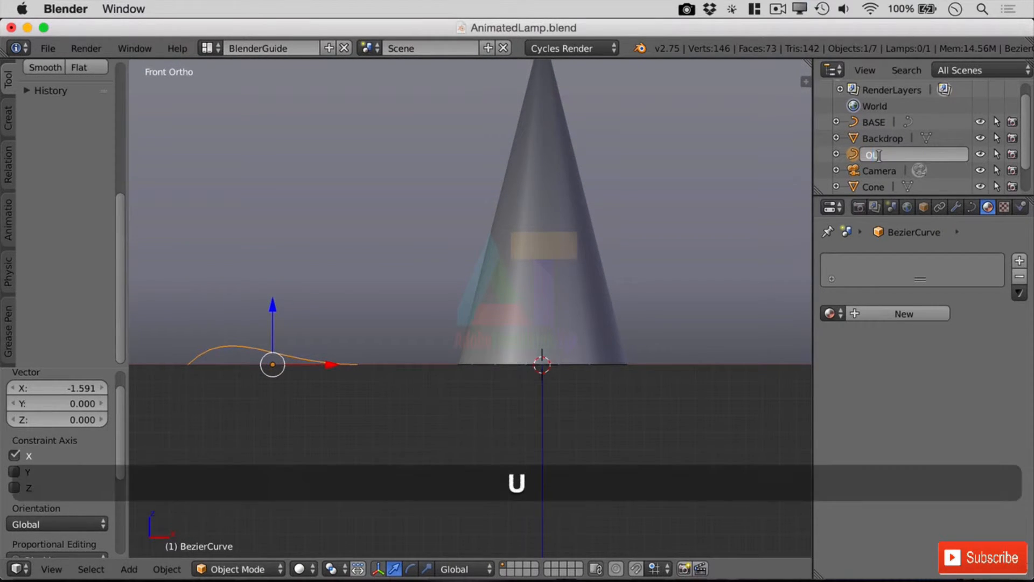
key(Return)
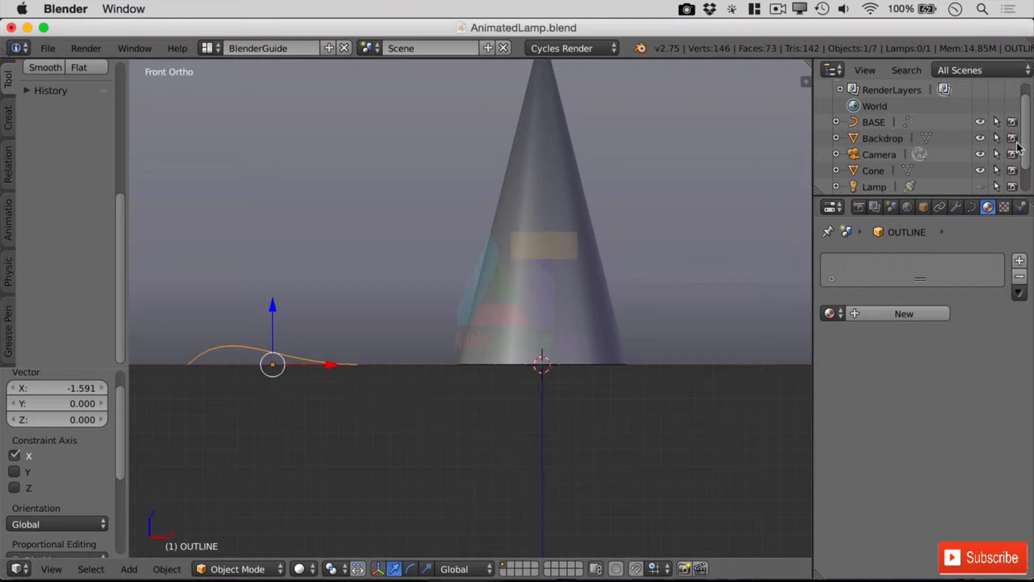
- Parent the OUTLINE curve to BASE in the outliner using the Object parent type
scroll(1007, 143, down, 2)
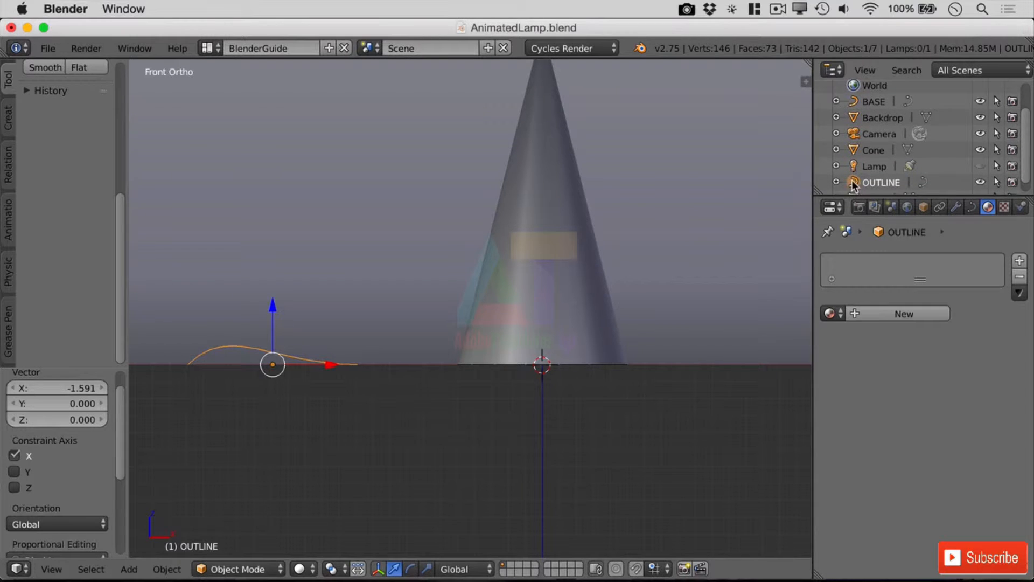
drag(852, 180, 855, 104)
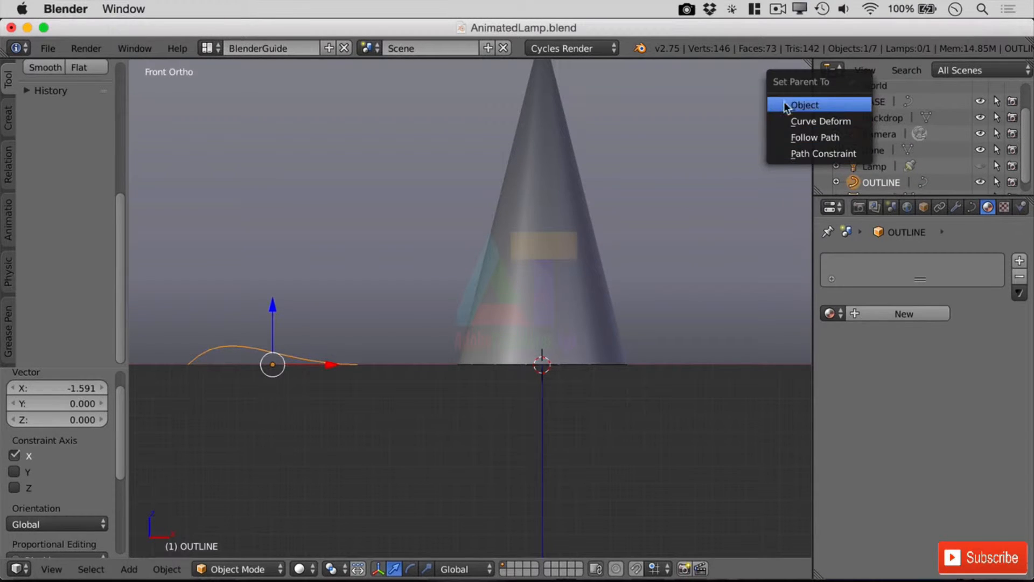
click(866, 106)
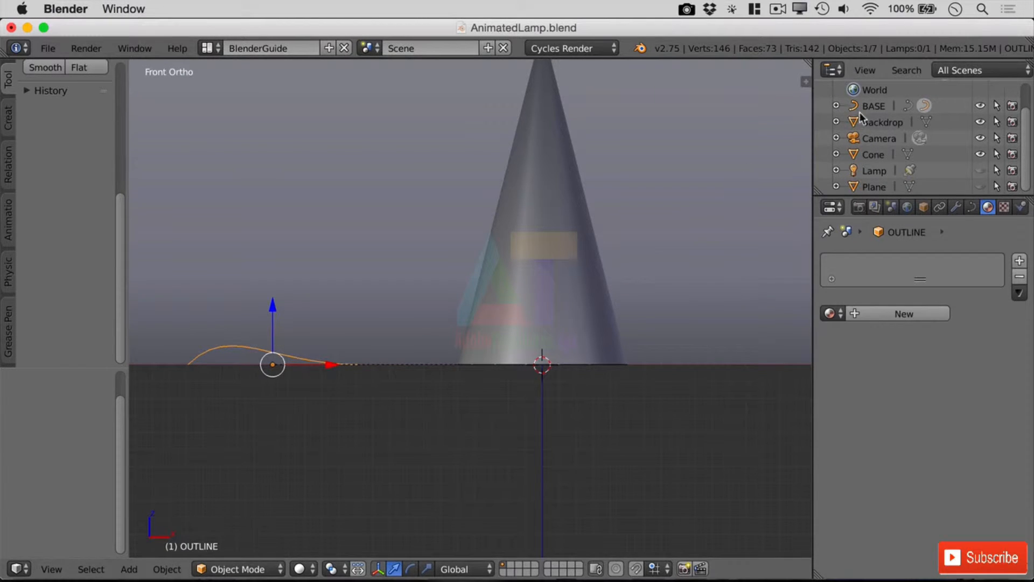
scroll(894, 173, up, 2)
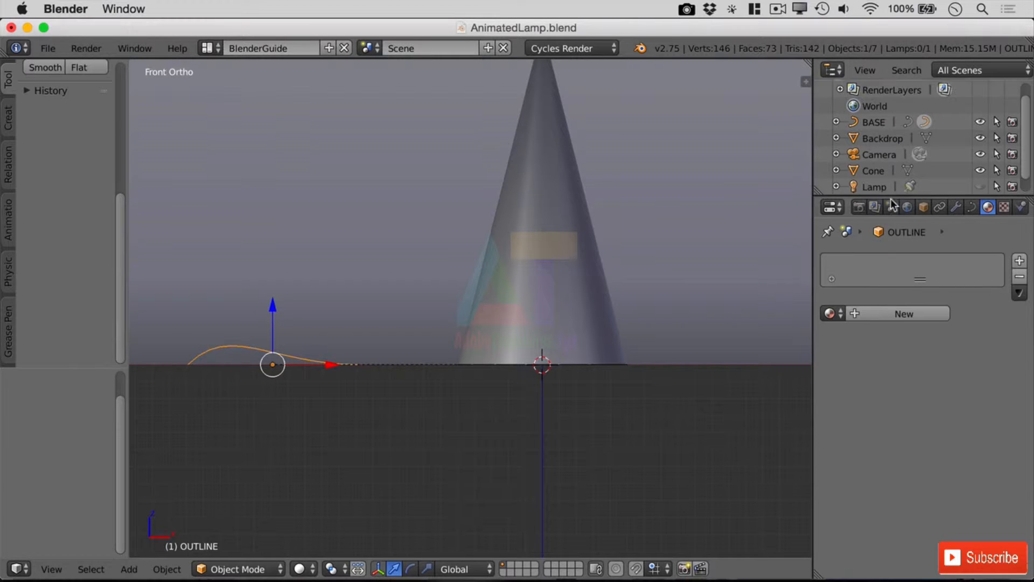
scroll(897, 156, down, 2)
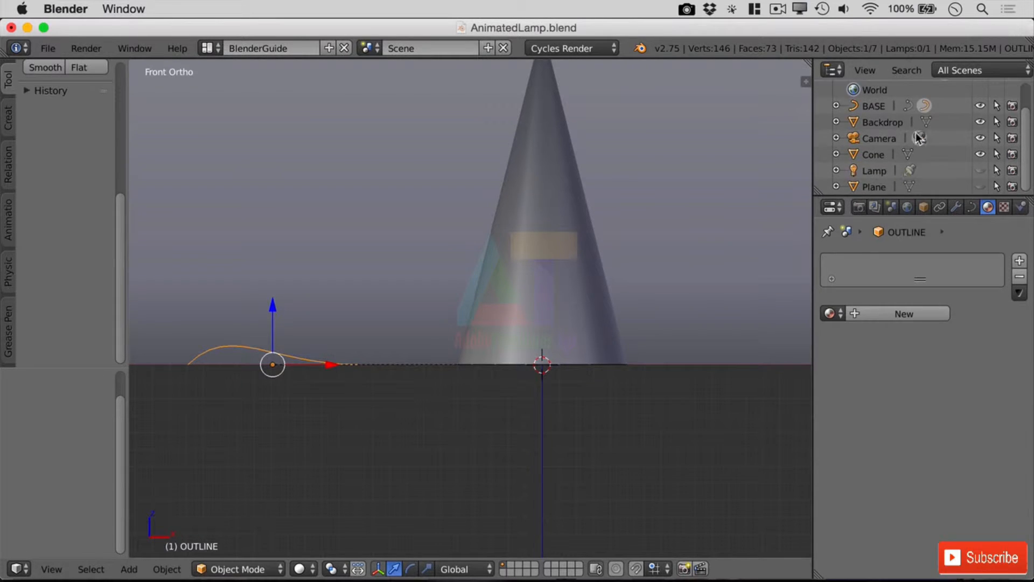
scroll(904, 140, up, 2)
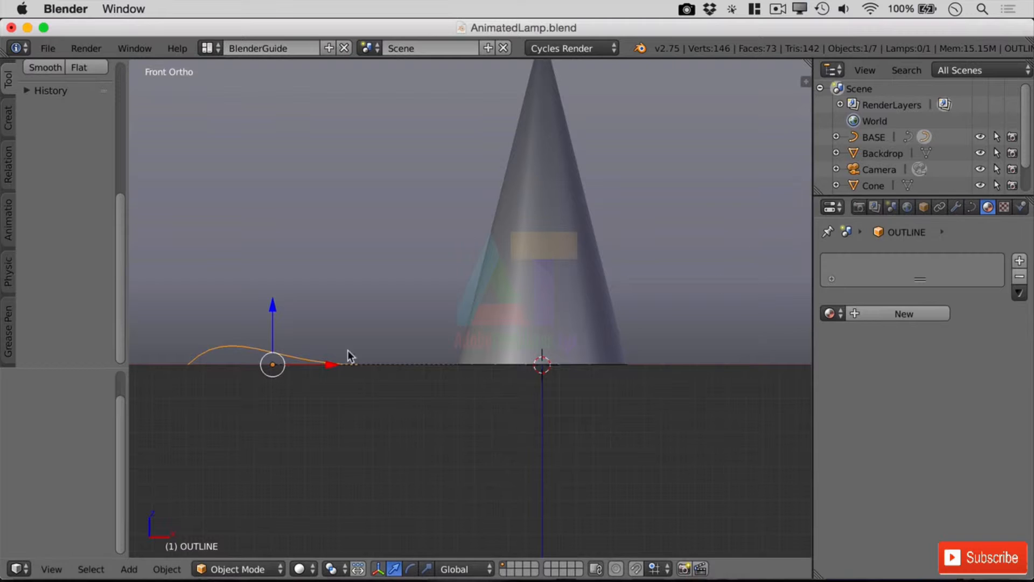
- Assign OUTLINE as the bevel object of the BASE circle
click(973, 206)
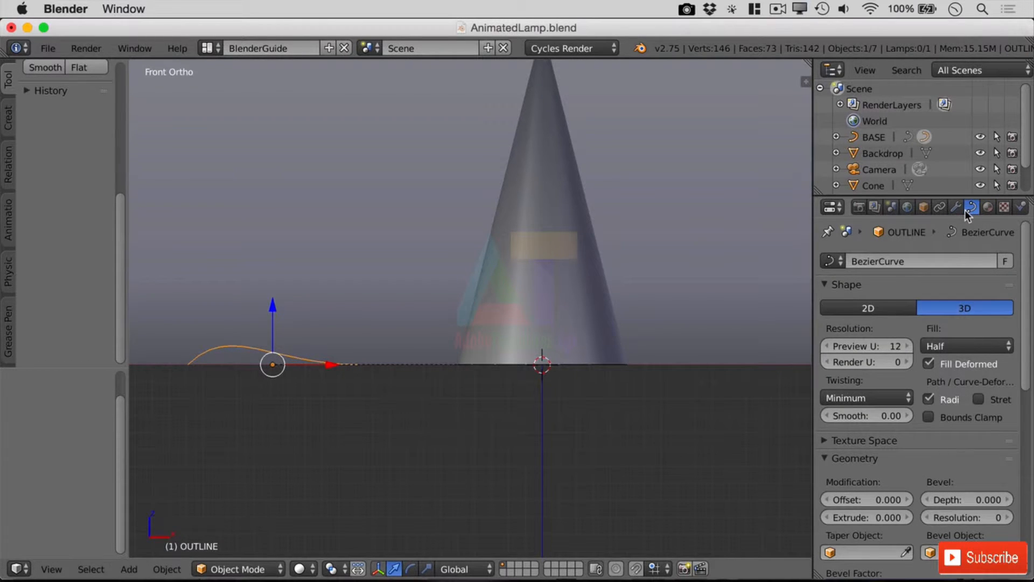
click(856, 137)
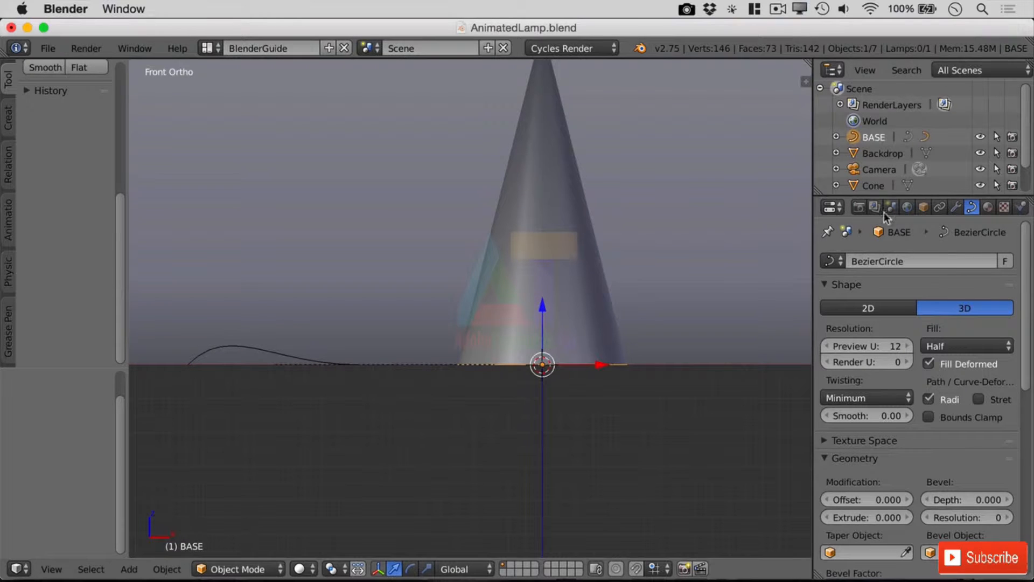
click(963, 552)
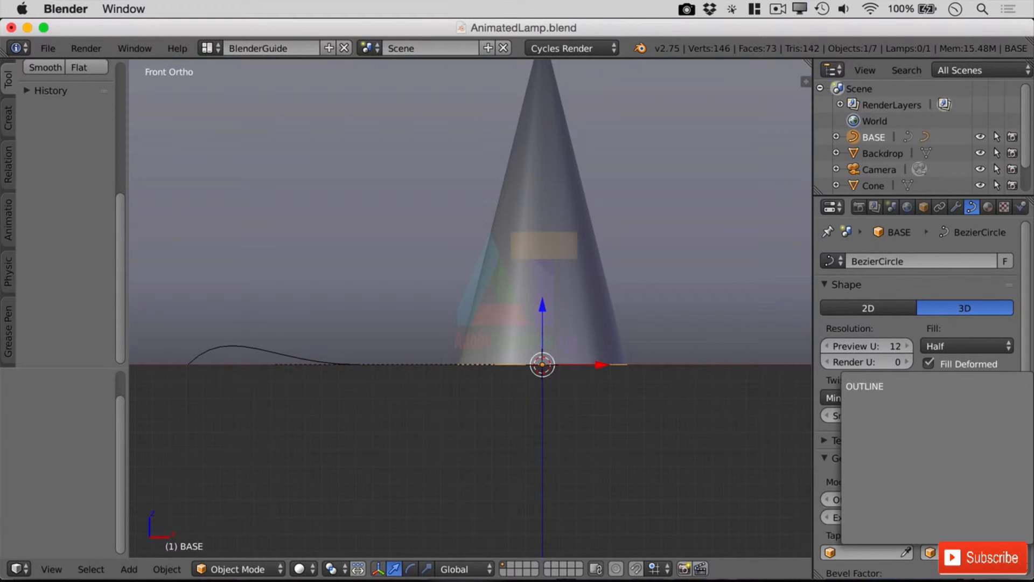
click(890, 384)
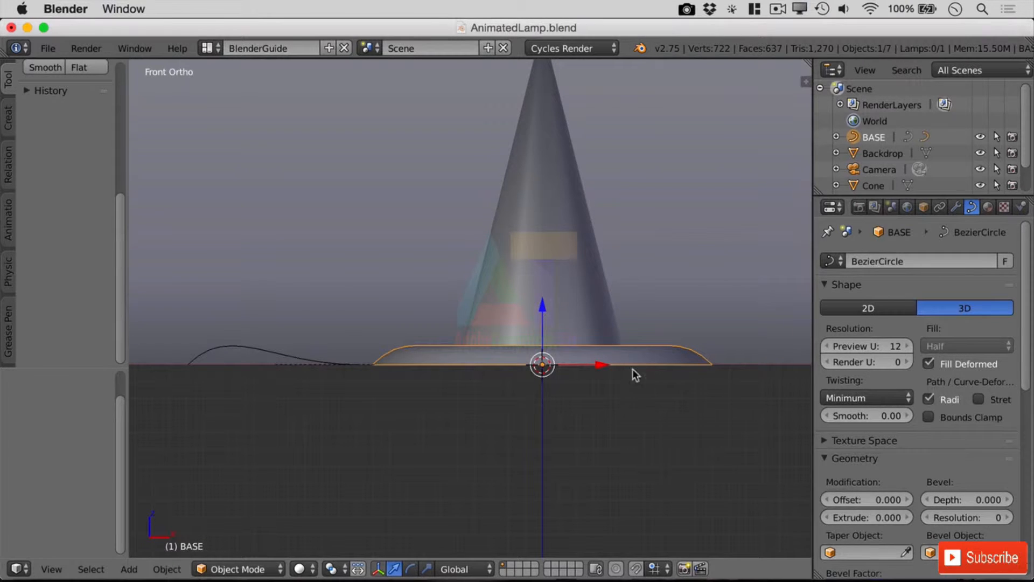
- Examine the two end control points of the OUTLINE curve in Edit Mode, and return to Object Mode
right_click(287, 358)
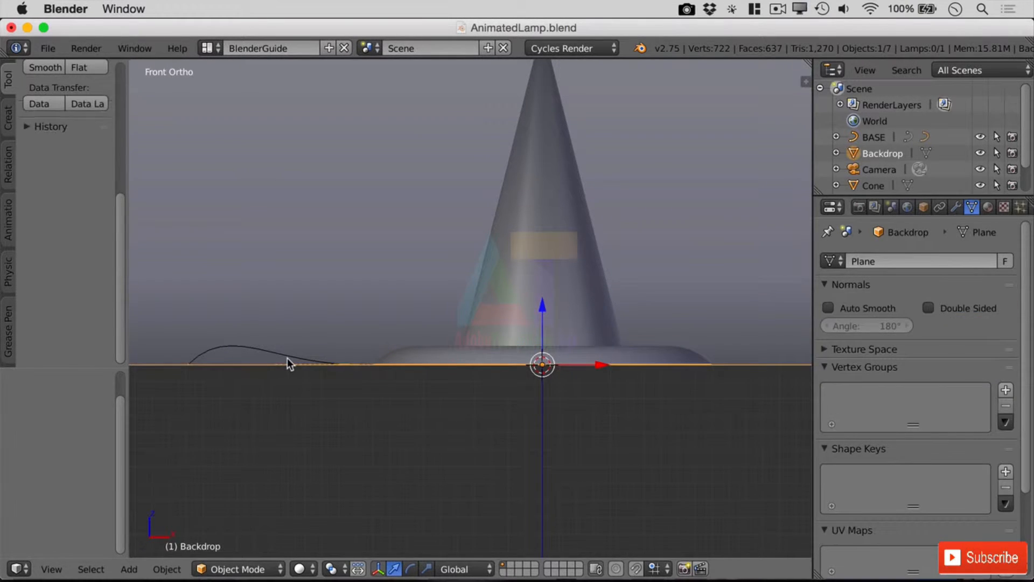
right_click(286, 358)
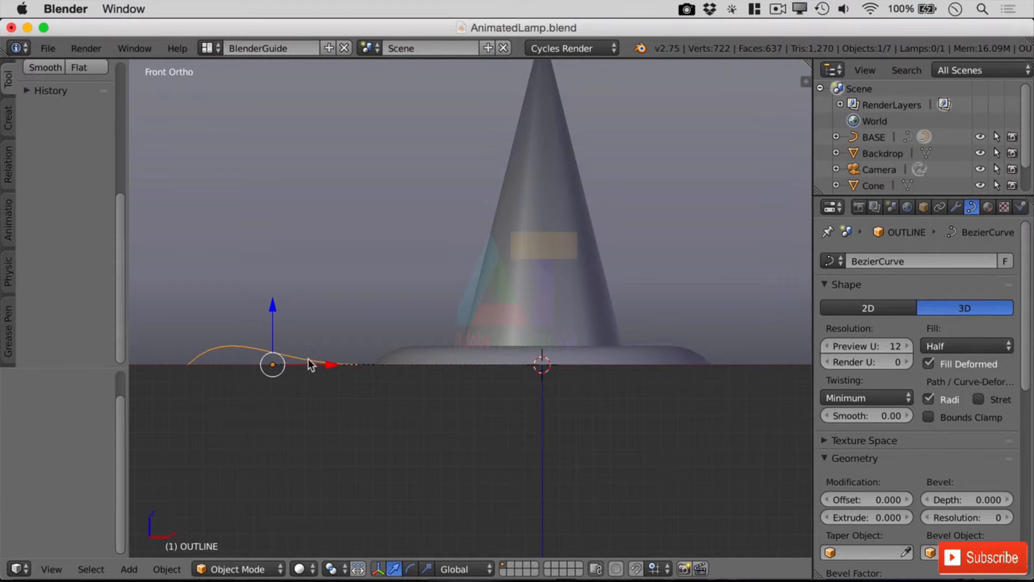
key(Tab)
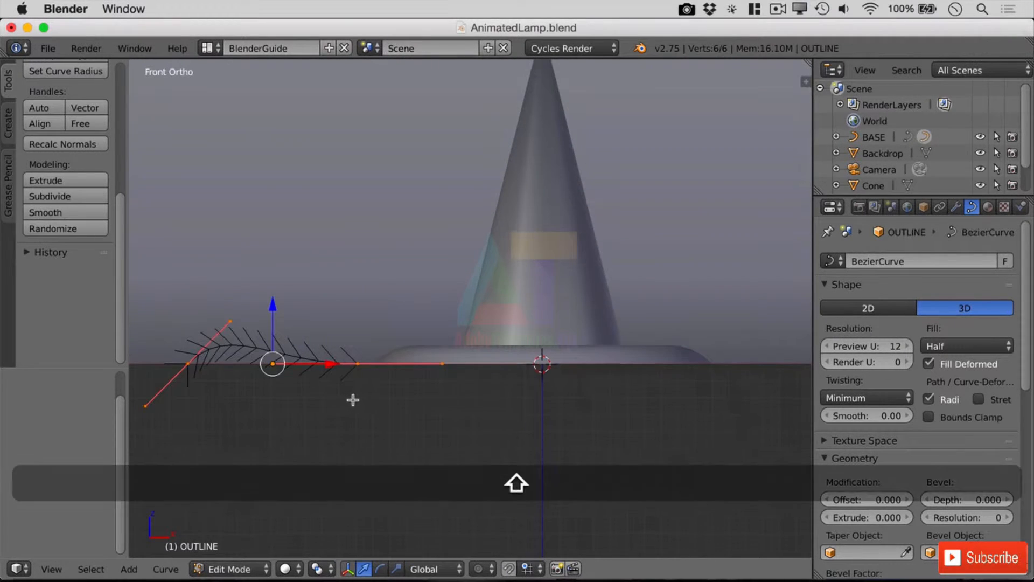
shift+middle_drag(354, 399, 444, 376)
scroll(405, 359, up, 3)
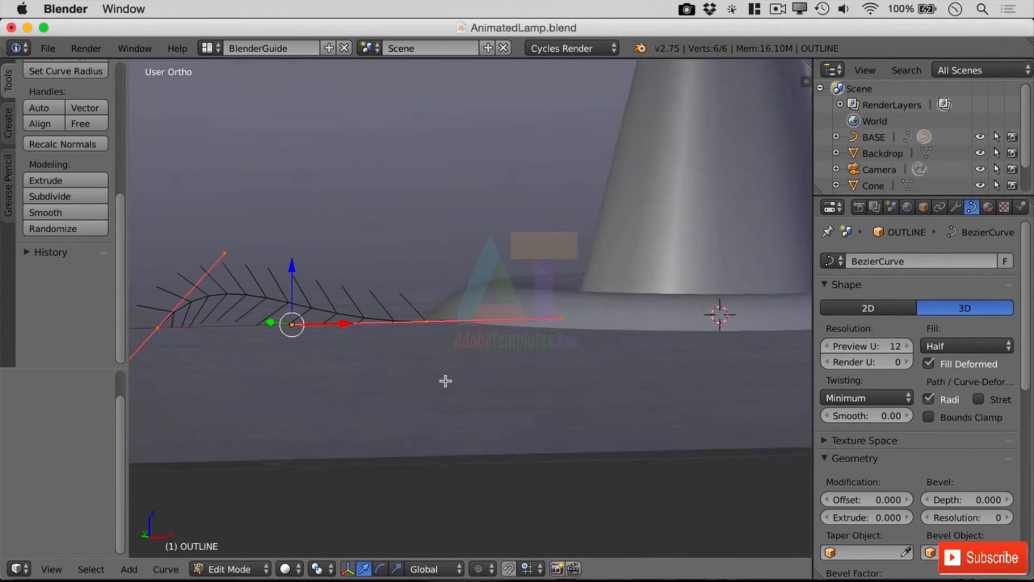
right_click(427, 317)
right_click(157, 327)
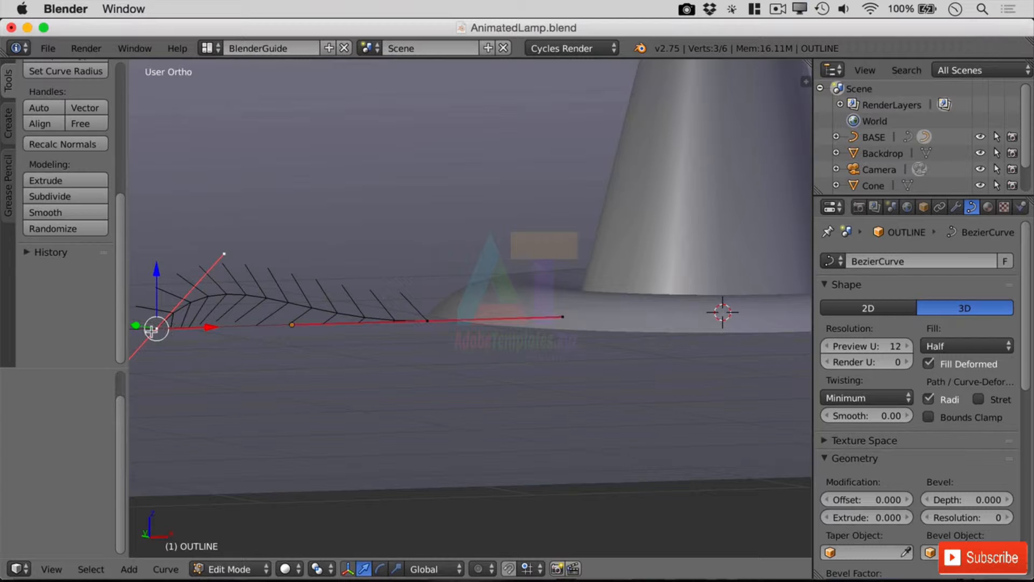
key(Tab)
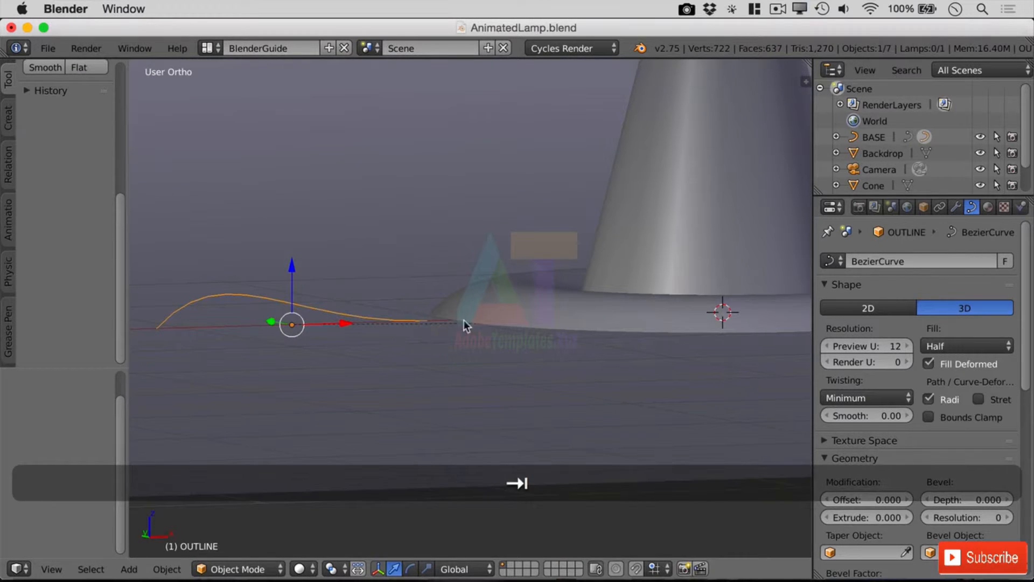
- Move the OUTLINE curve about 0.25 units further along negative X and return to the front view
key(g)
key(x)
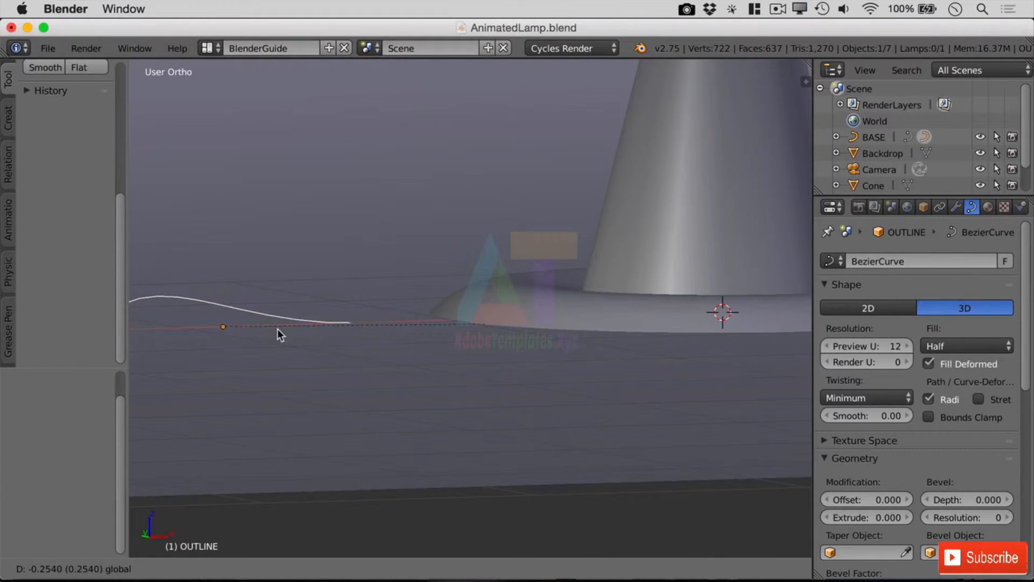
click(277, 329)
key(KP_1)
shift+middle_drag(338, 336, 777, 382)
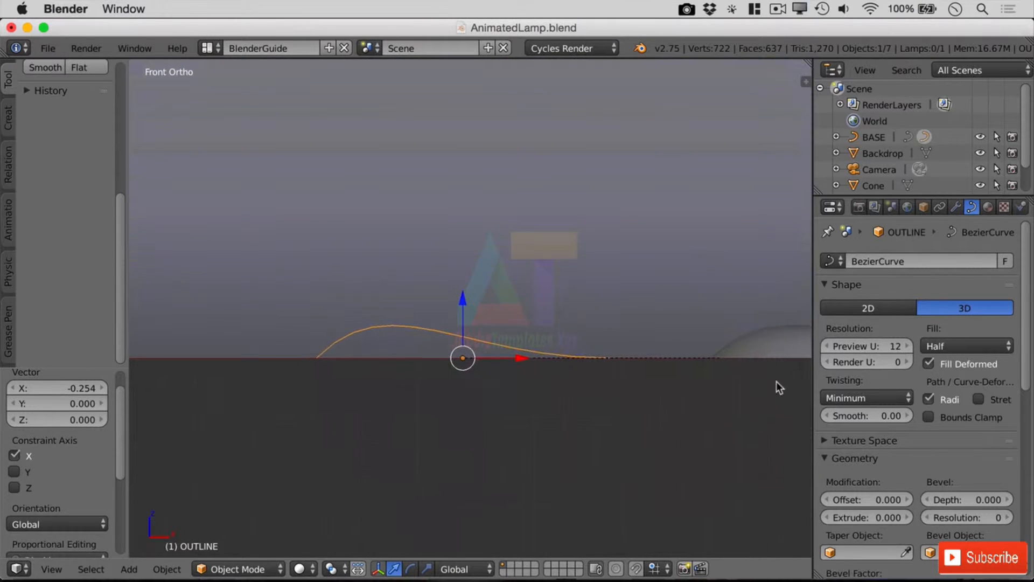
- Split the 3D view into two side-by-side views, widen the second one and frame the cone and base in it
drag(804, 69, 467, 131)
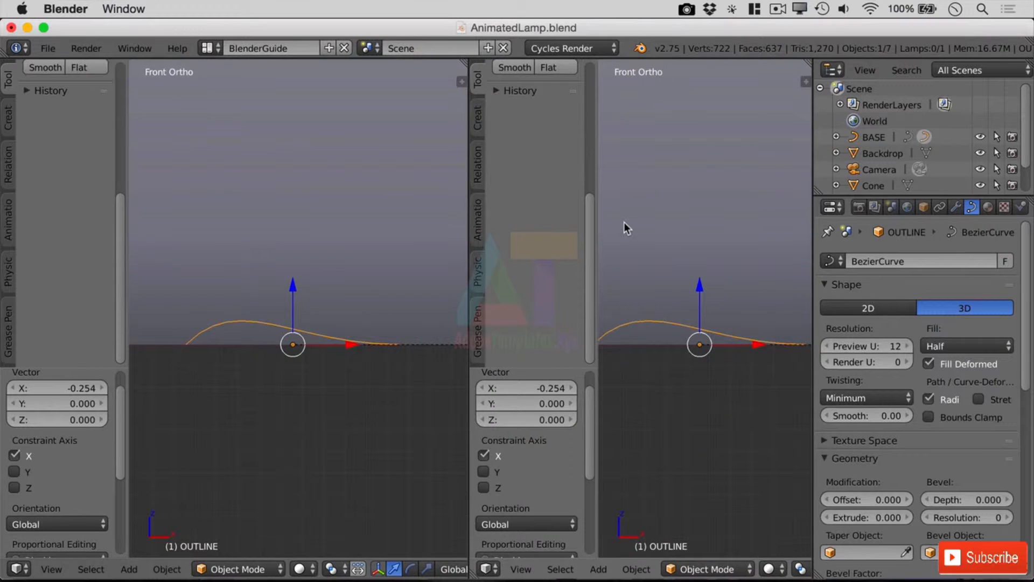
key(t)
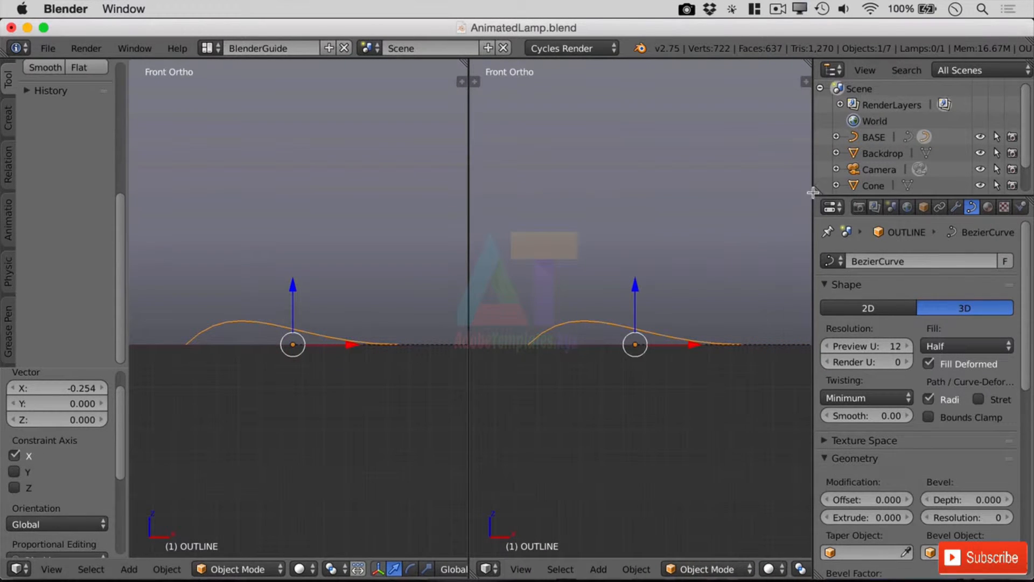
drag(813, 199, 1020, 219)
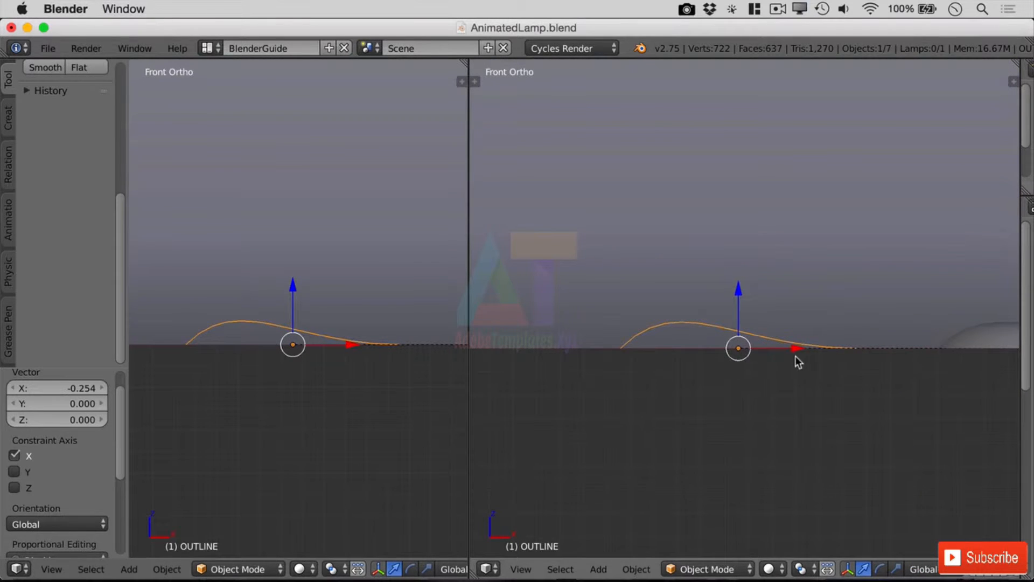
shift+middle_drag(876, 357, 500, 484)
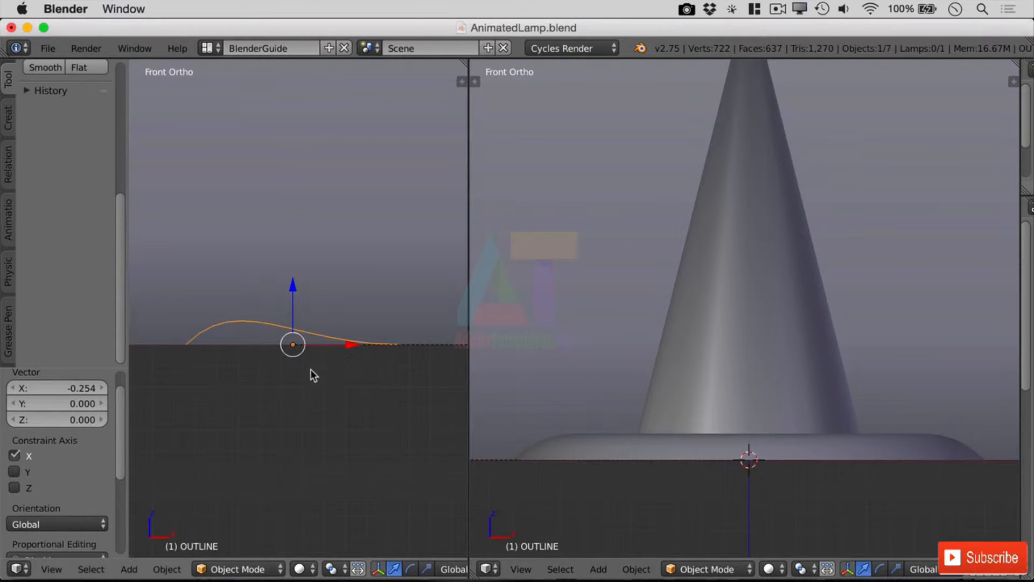
- Enter Edit Mode on the OUTLINE curve and move its outer control point 0.5 units along X
right_click(282, 329)
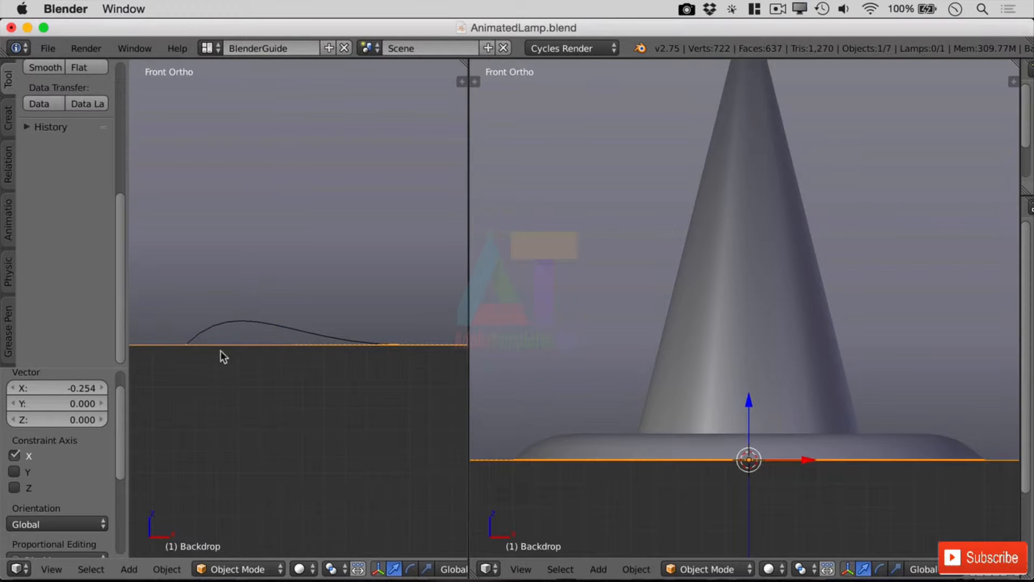
right_click(258, 324)
key(Tab)
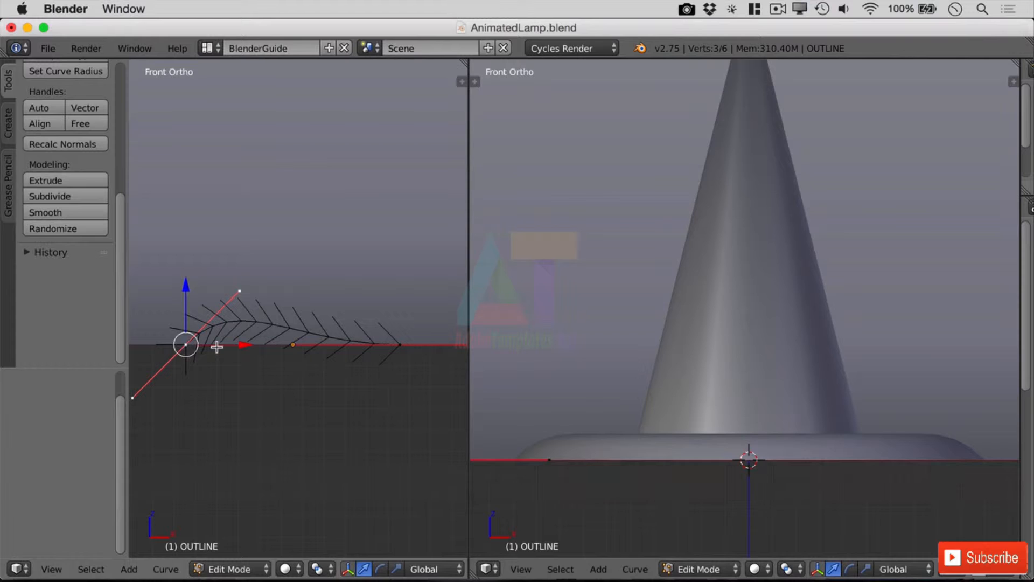
text(g)
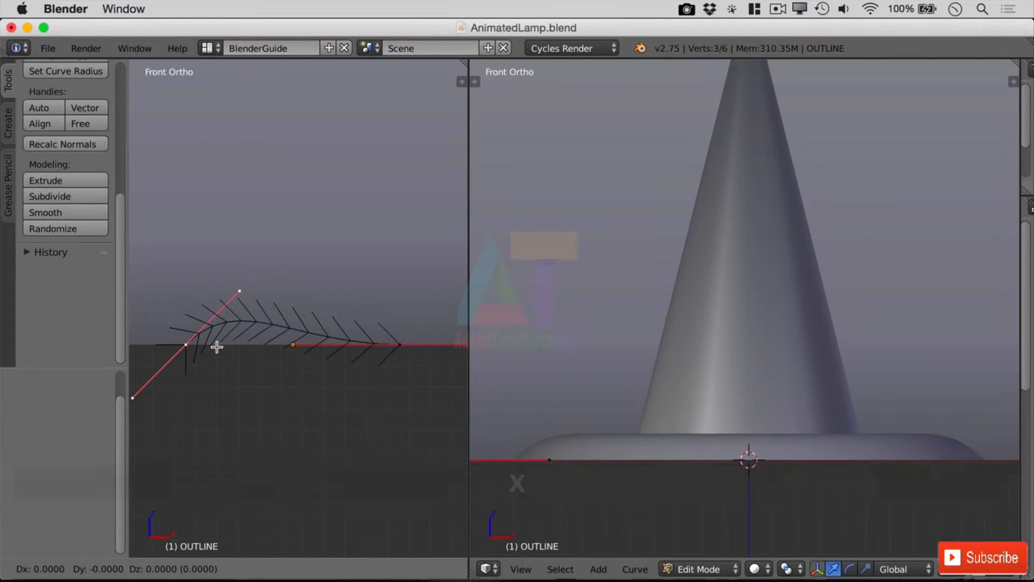
text(.5)
key(Return)
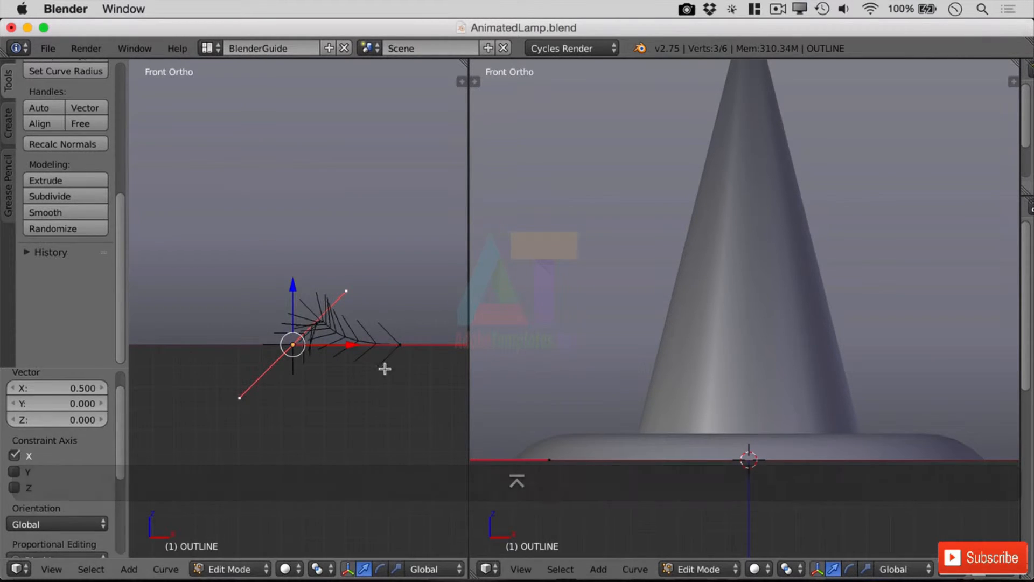
- Raise the OUTLINE curve's other end control point about 0.39 units along Z
right_click(402, 345)
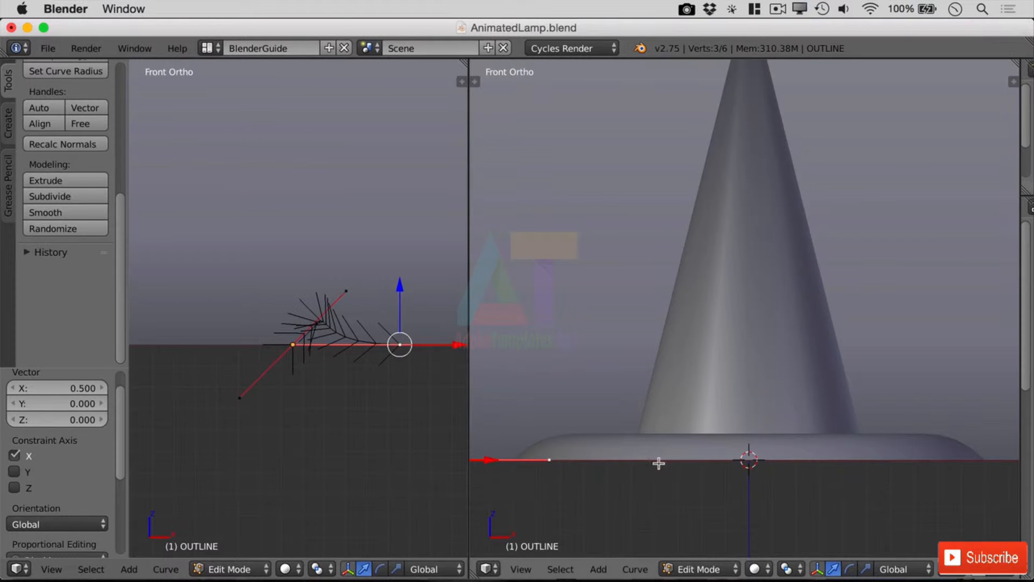
scroll(453, 335, up, 3)
scroll(431, 364, down, 3)
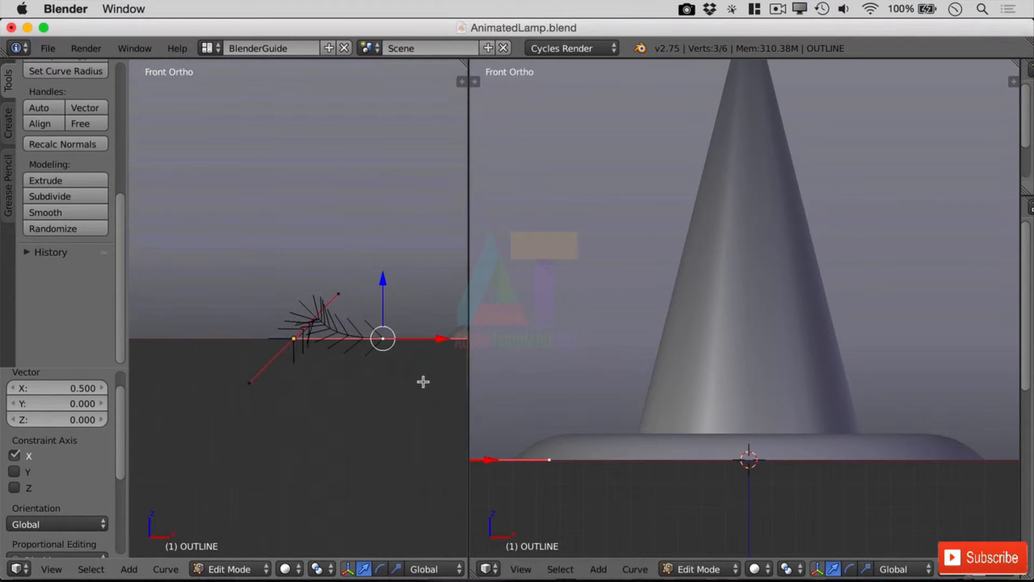
key(g)
key(z)
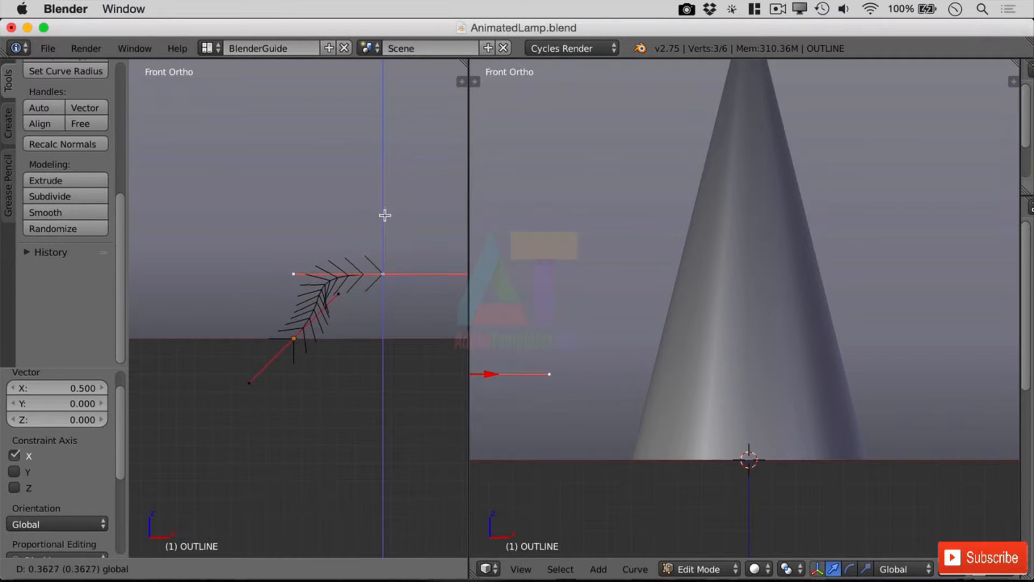
click(383, 215)
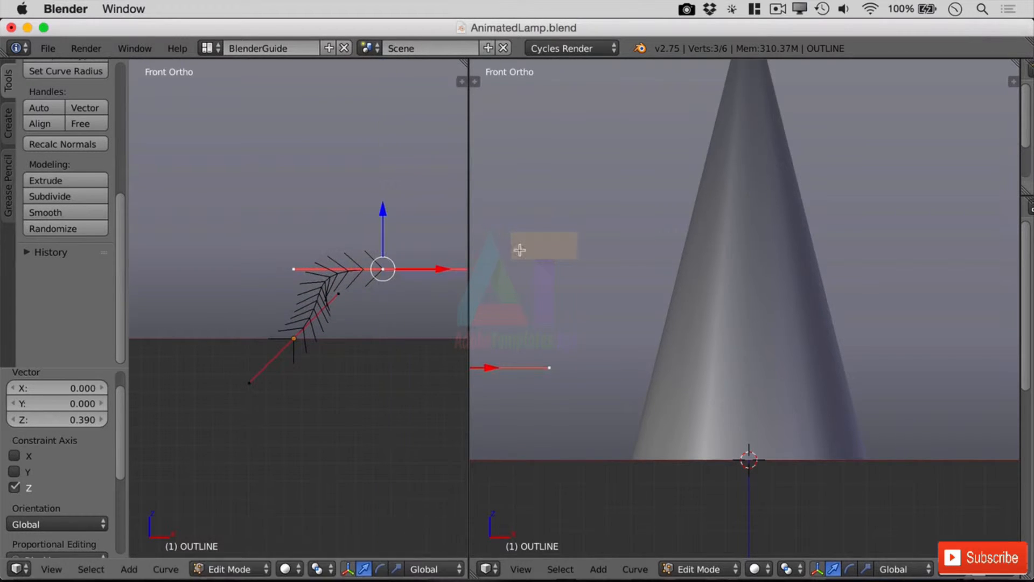
- Return to Object Mode and hide the cone that covers the base
key(Tab)
right_click(742, 261)
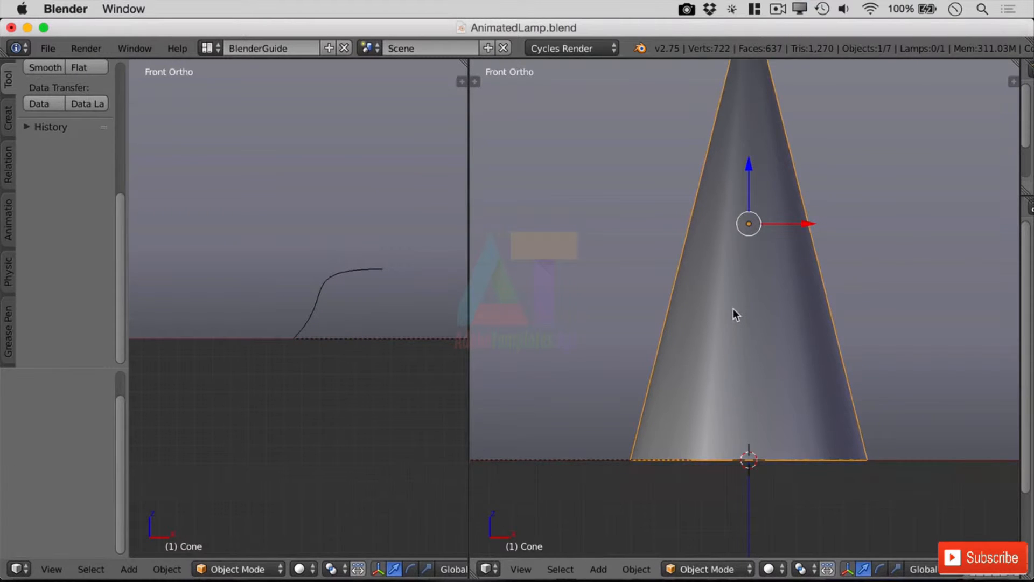
key(h)
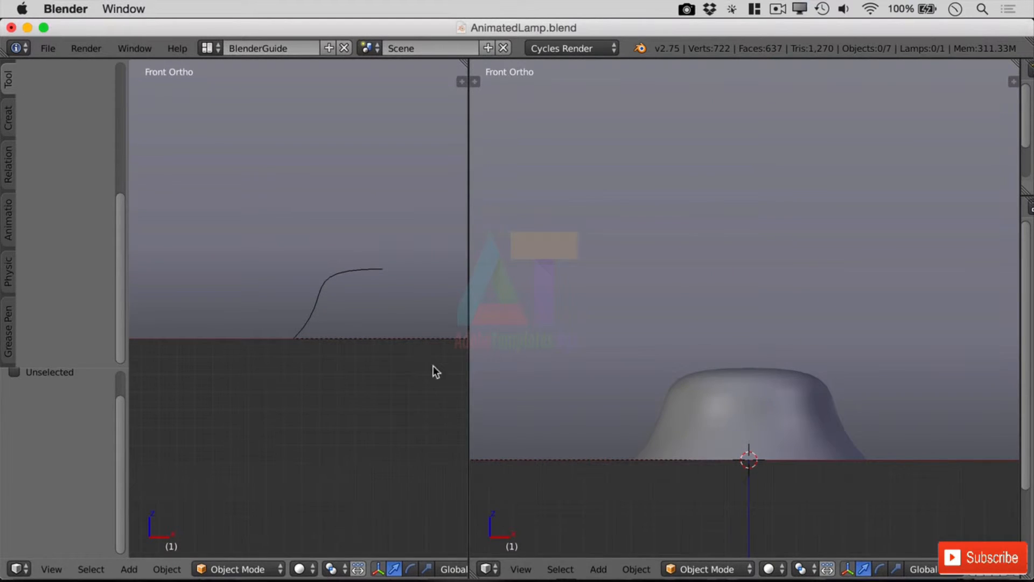
- Subdivide the OUTLINE curve between its two end control points with one cut
right_click(368, 269)
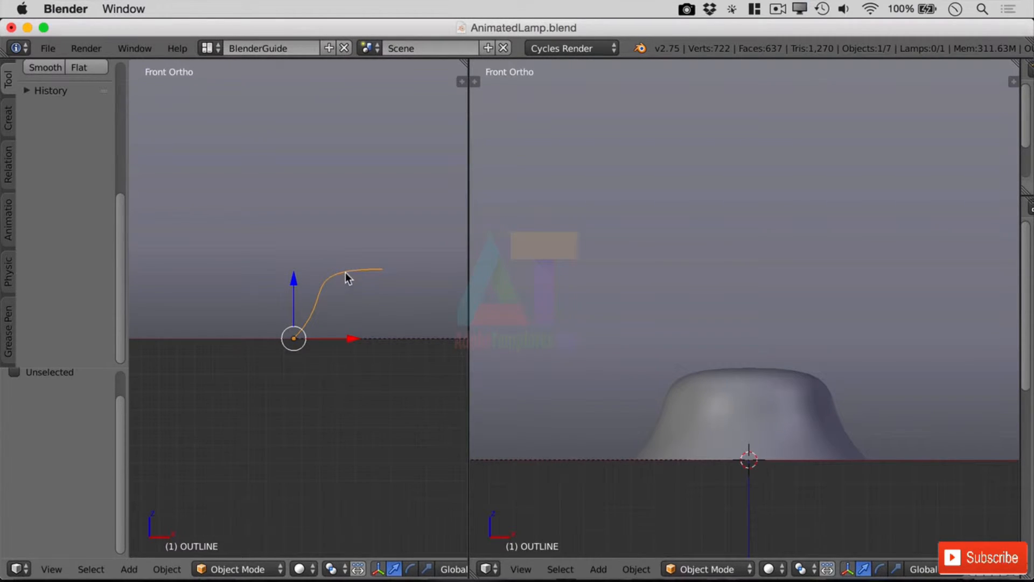
key(Tab)
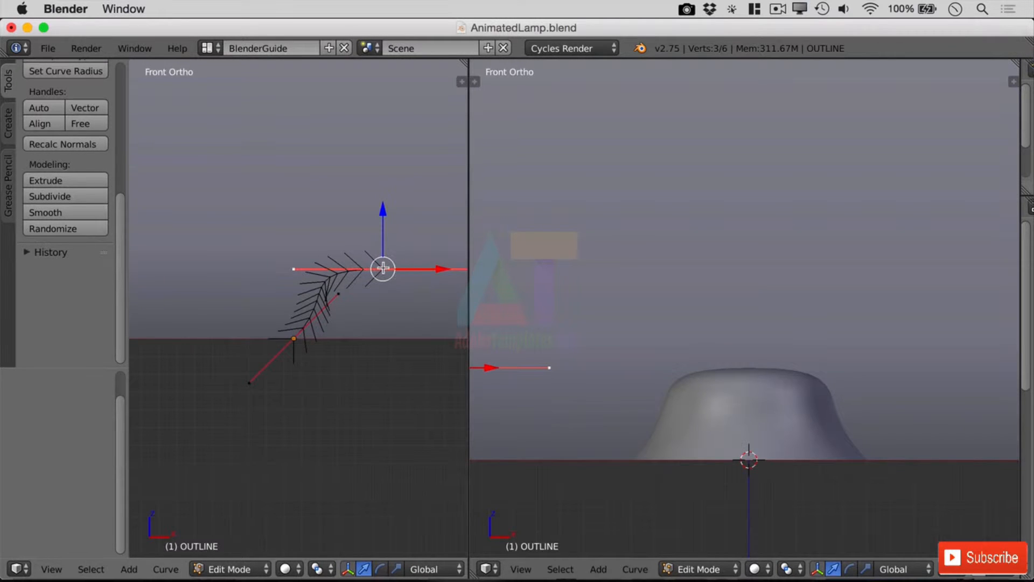
shift+right_click(294, 338)
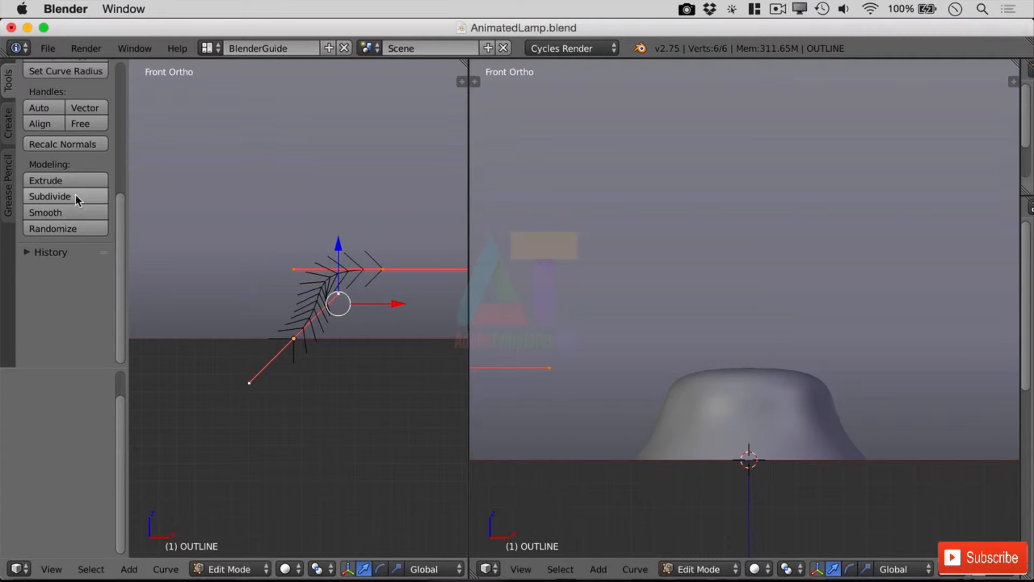
click(69, 202)
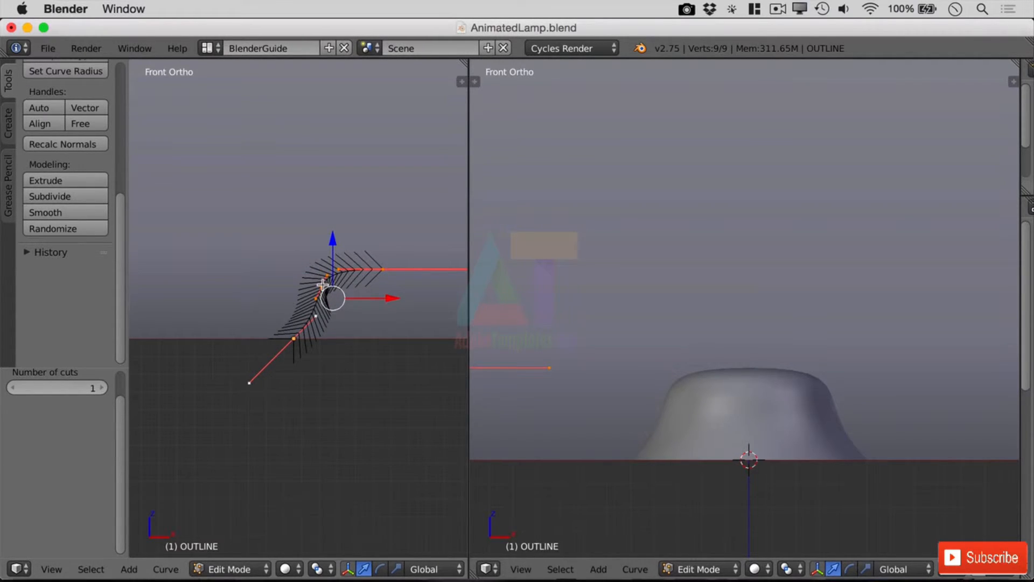
- Lower the OUTLINE curve's middle control point about 0.15 units along Z
right_click(323, 284)
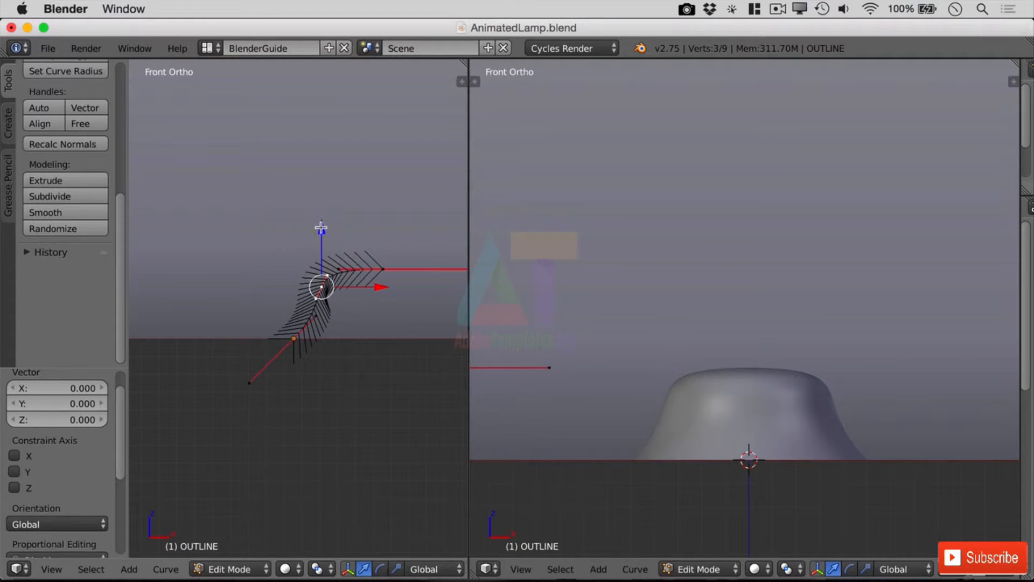
key(g)
key(z)
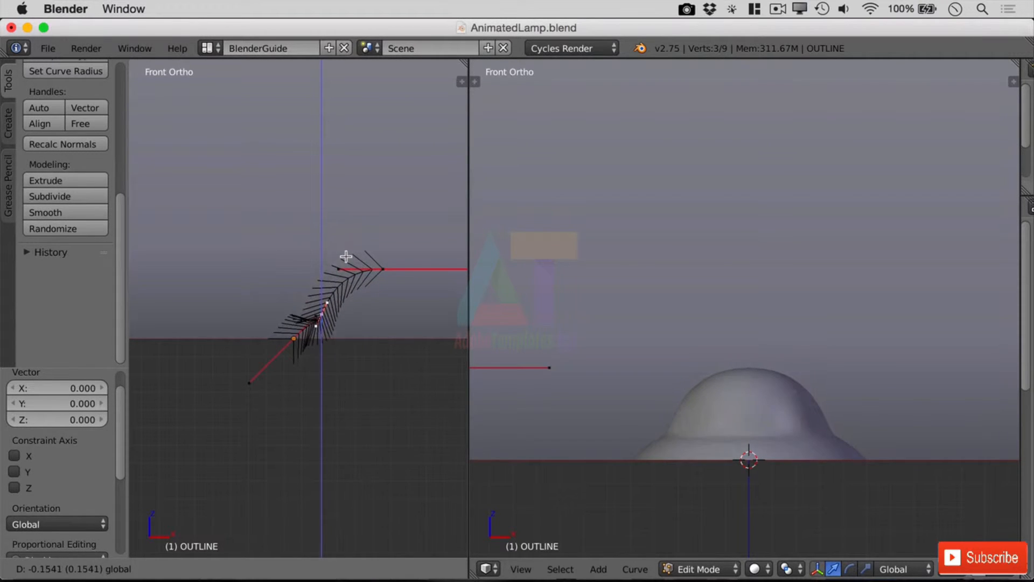
click(346, 256)
- Move the OUTLINE curve's upper end control point -0.1 units along X
right_click(383, 269)
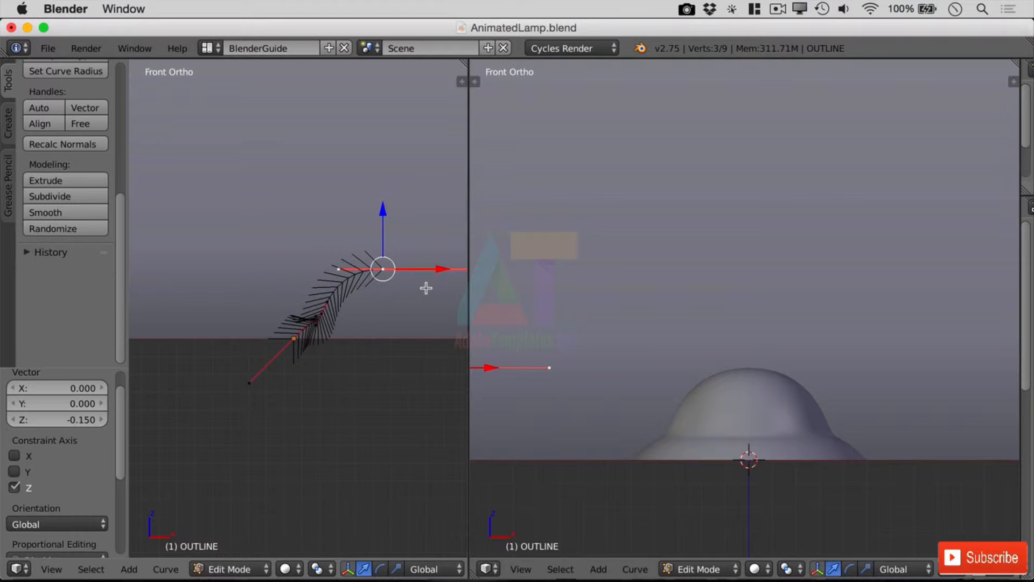
key(g)
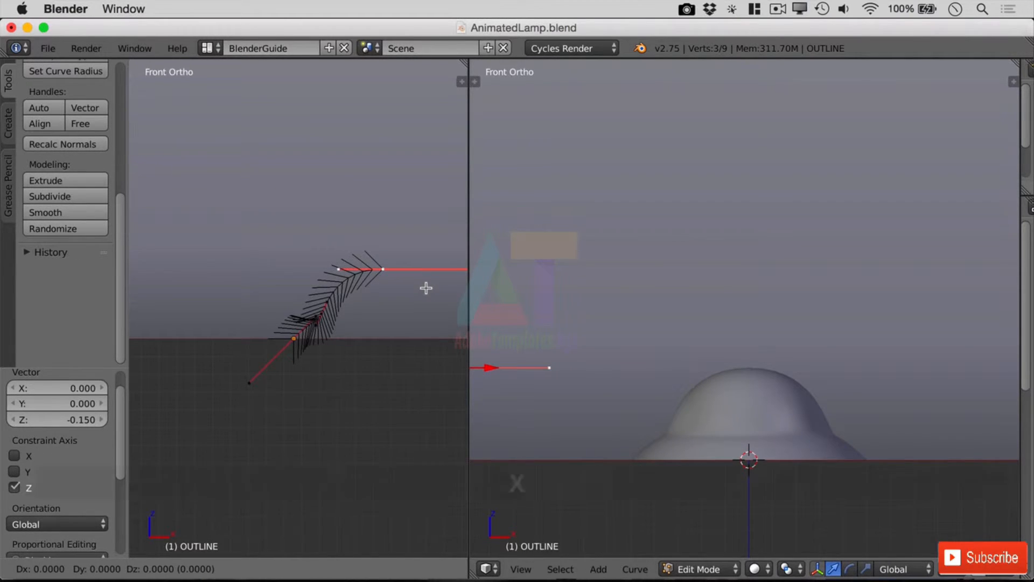
key(x)
key(KP_Subtract)
key(KP_Decimal)
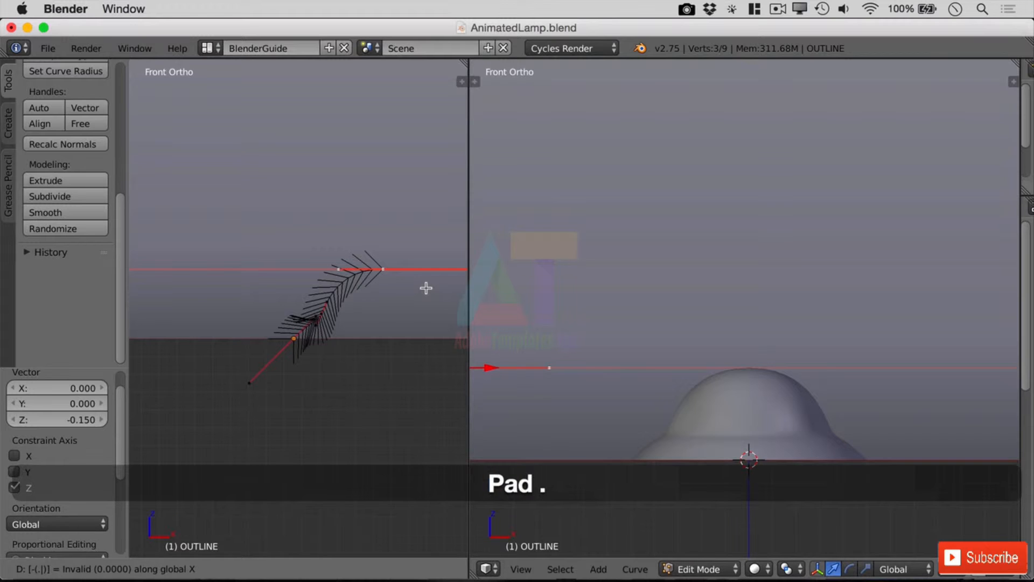
key(KP_1)
key(KP_Enter)
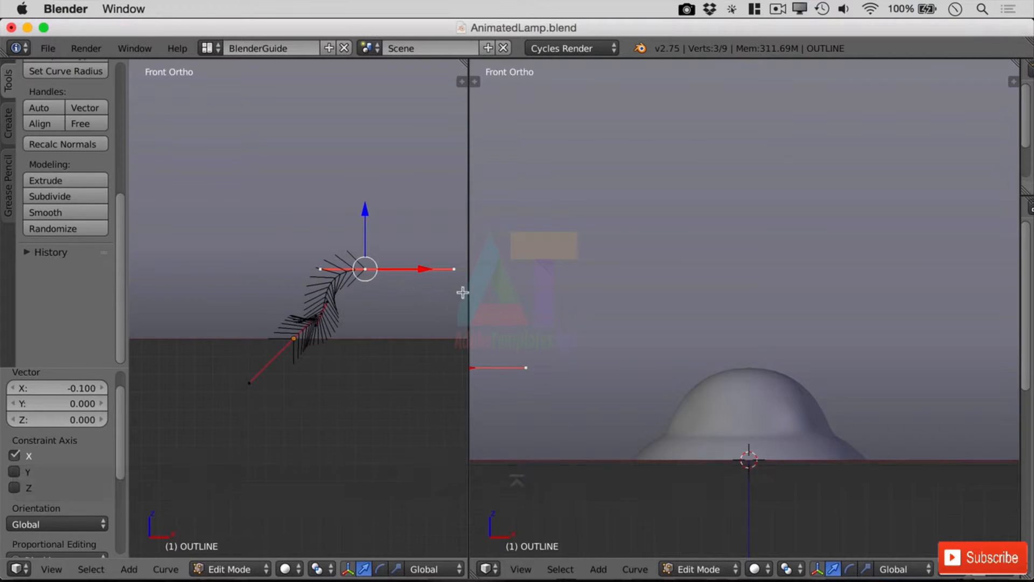
- Extrude a new control point from the OUTLINE curve's lower end, leaving it at the same position
middle_drag(697, 309, 725, 334)
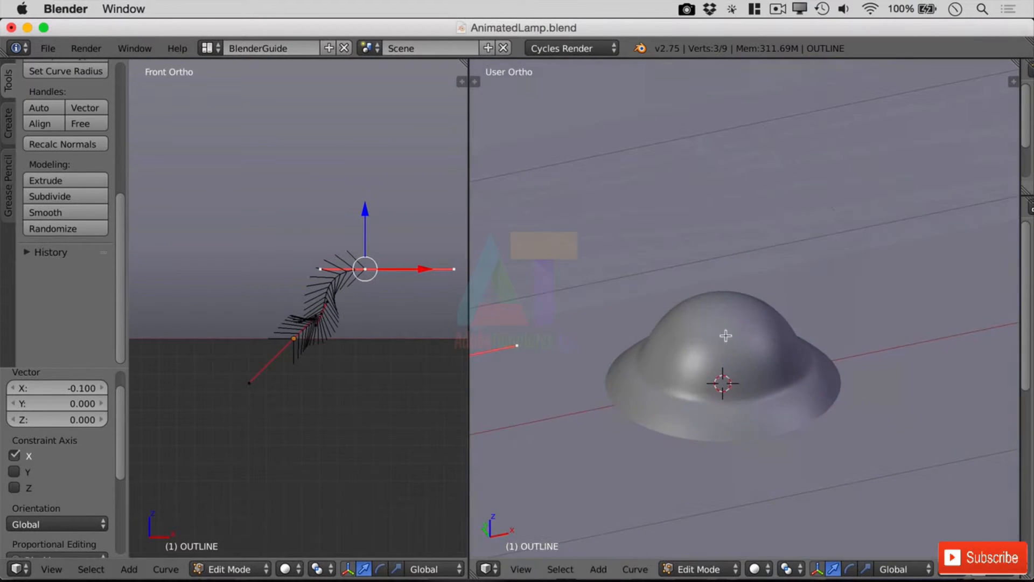
scroll(727, 329, up, 3)
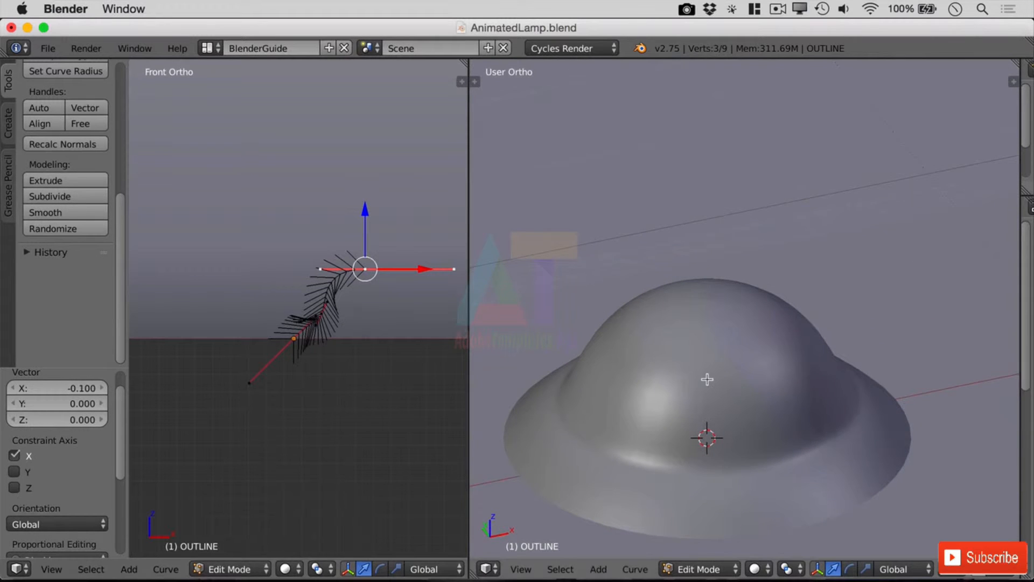
middle_drag(383, 300, 379, 307)
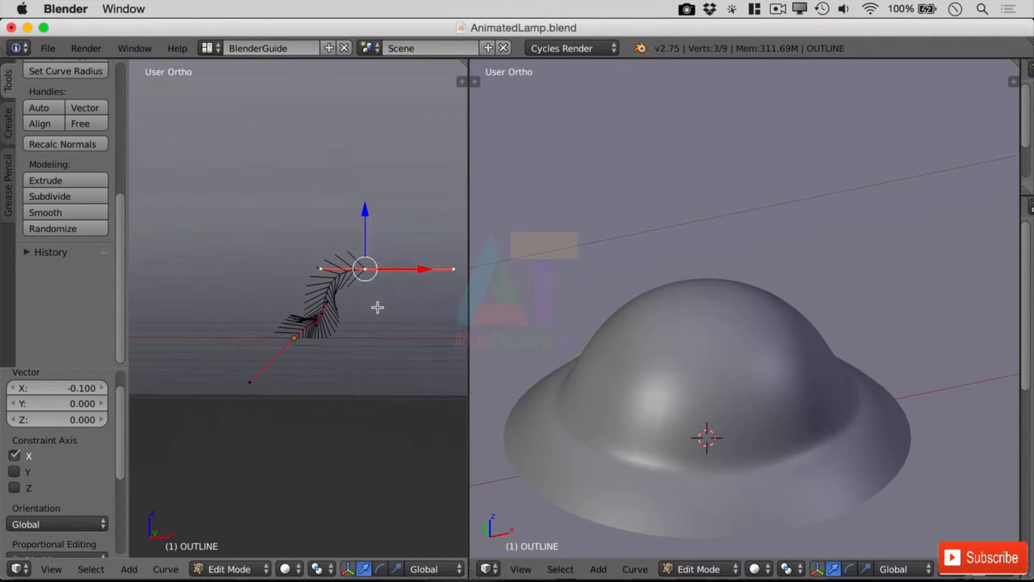
mouse_move(577, 341)
middle_down()
mouse_move(605, 367)
mouse_move(575, 349)
middle_up()
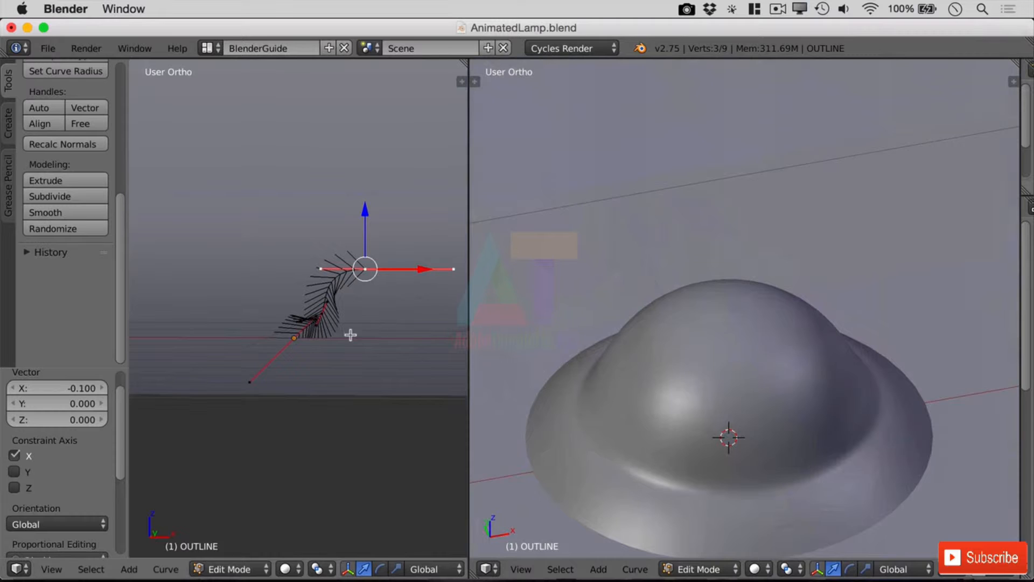
right_click(301, 337)
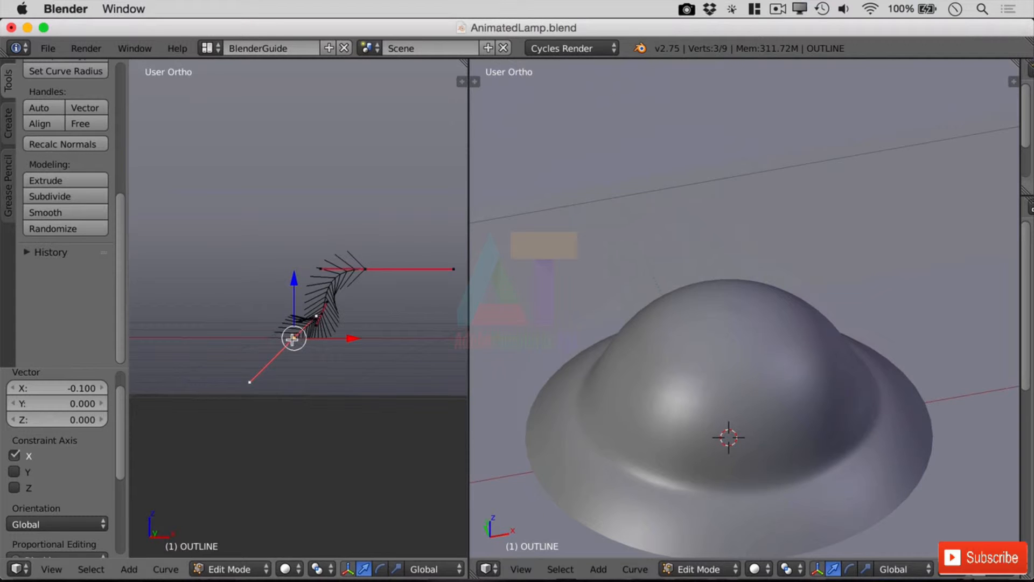
key(e)
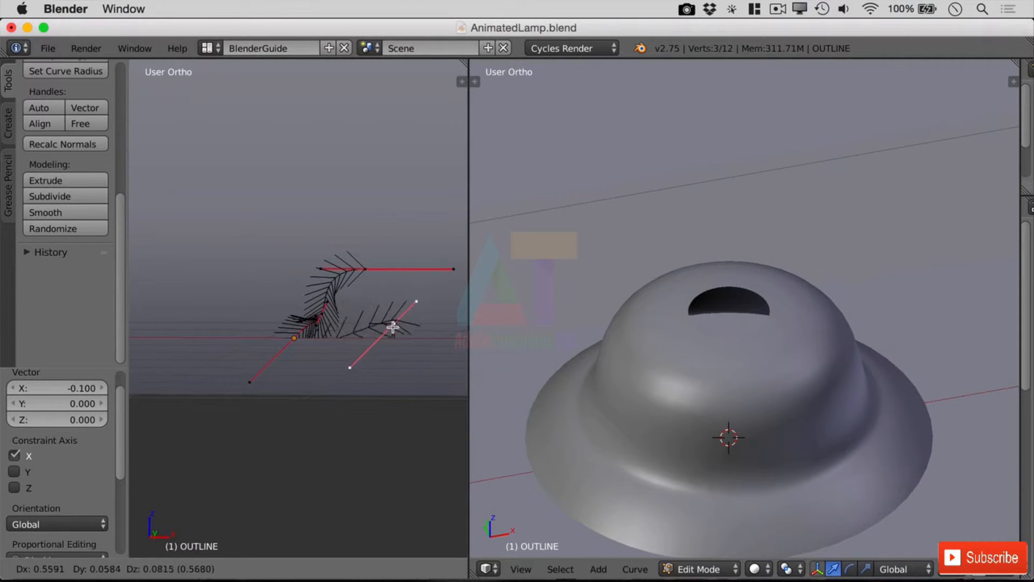
key(Escape)
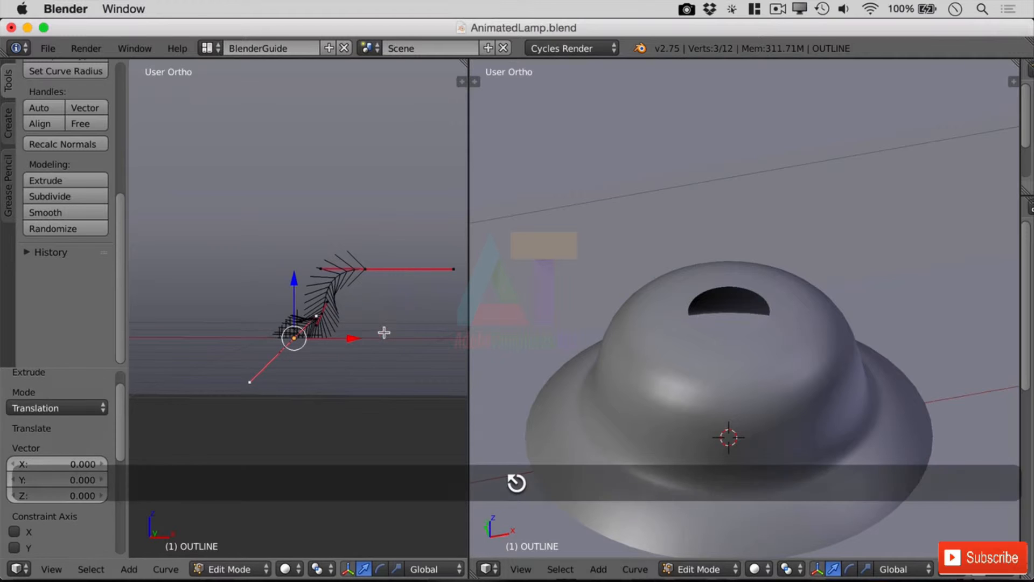
- In the front view, move the extruded control point about 0.56 units along X, close to ground level
key(KP_1)
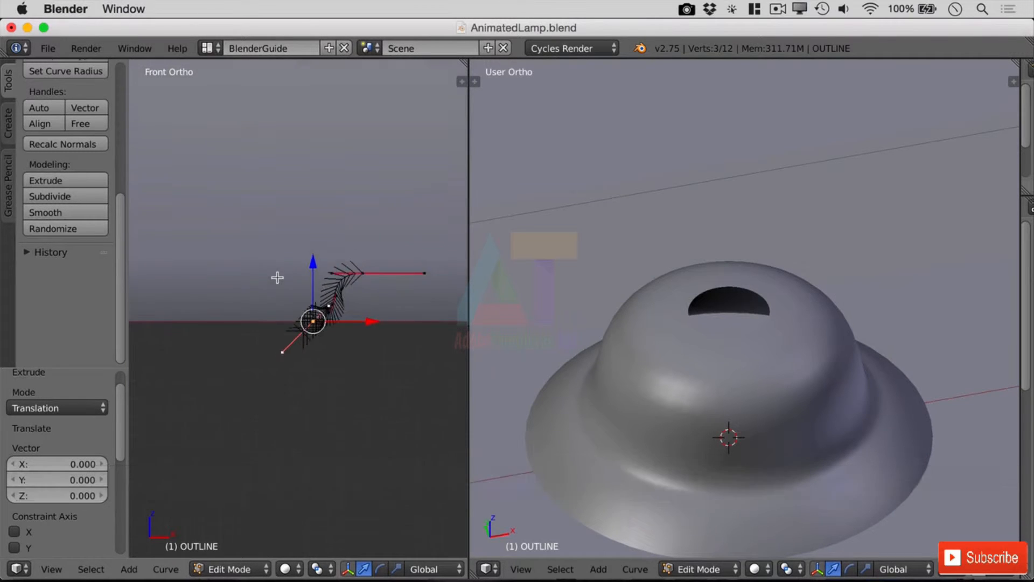
scroll(383, 326, up, 5)
shift+middle_drag(355, 401, 224, 341)
key(g)
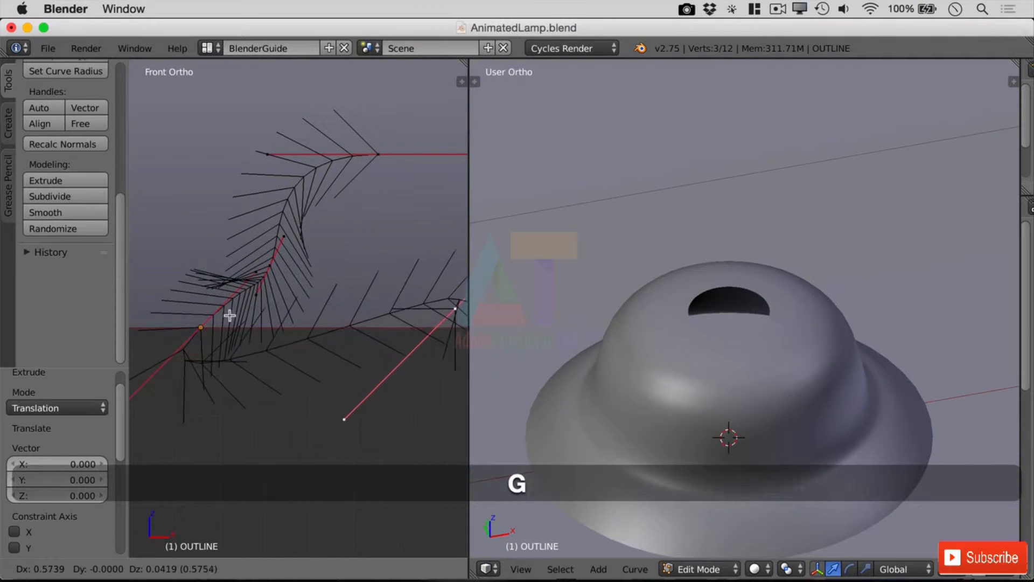
click(224, 331)
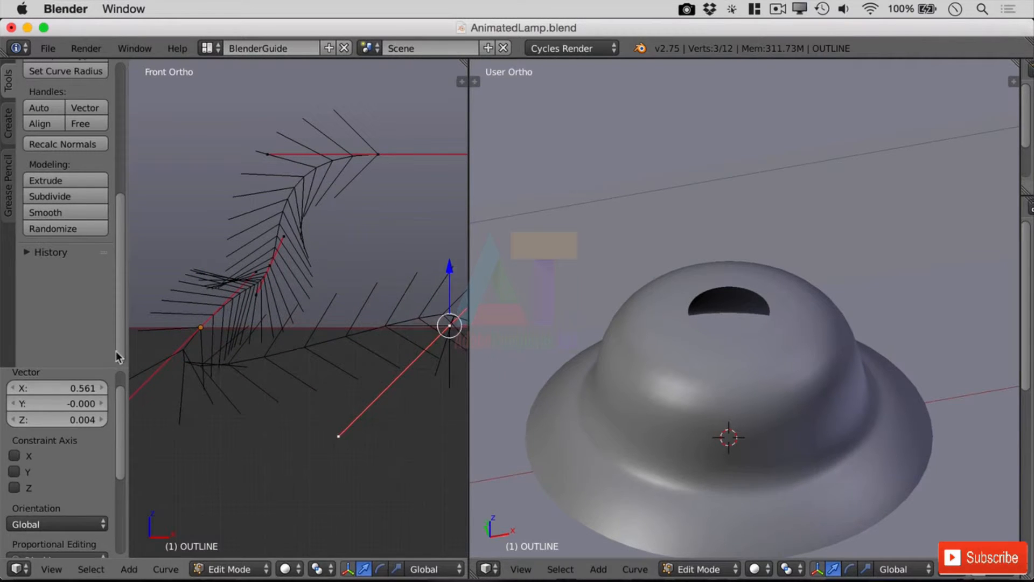
shift+middle_drag(351, 388, 150, 408)
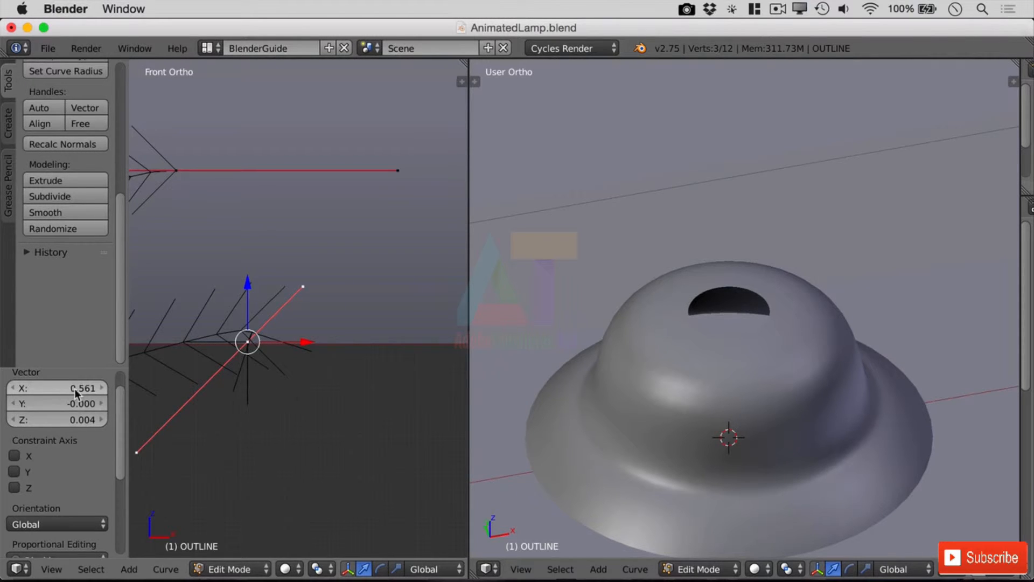
- Set the ground-level end control point's X coordinate to 0.5 in the OUTLINE curve's local space
click(462, 81)
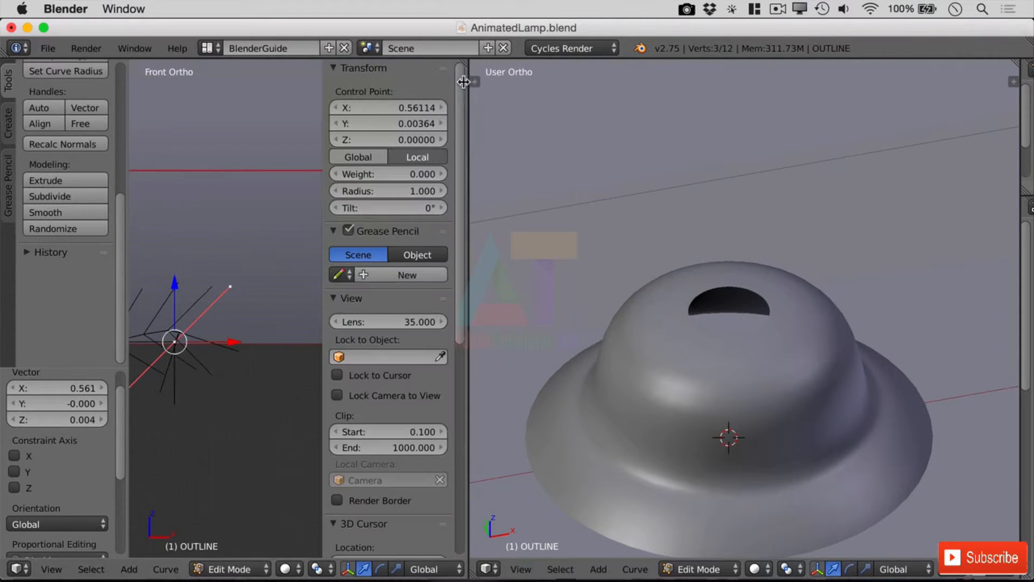
click(363, 156)
click(419, 158)
click(425, 157)
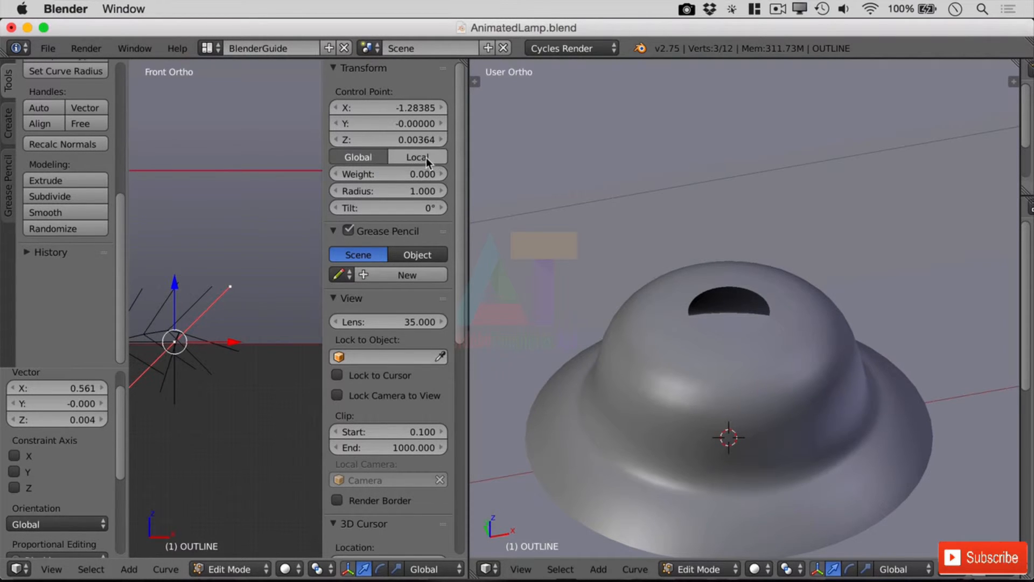
click(426, 158)
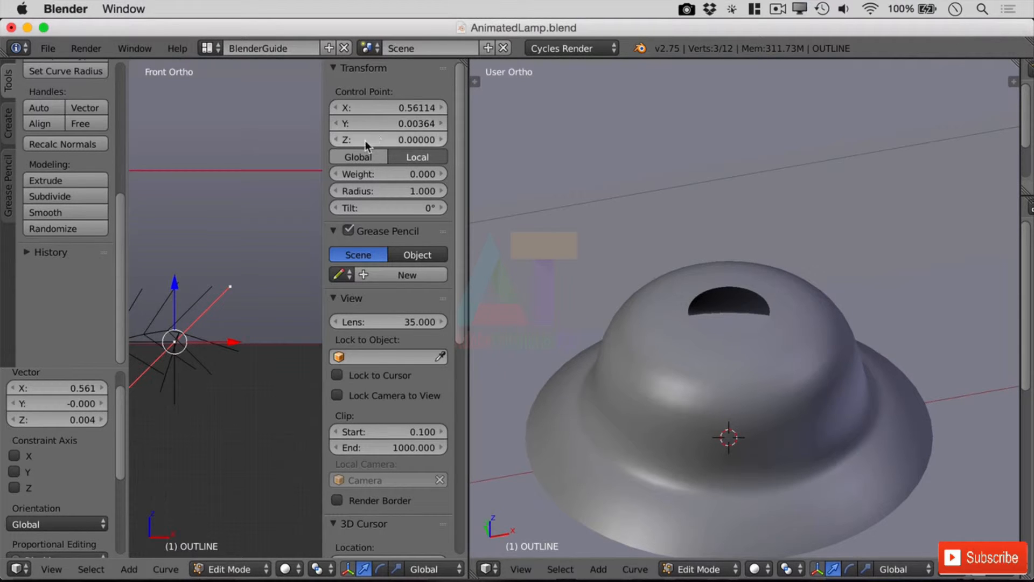
click(405, 107)
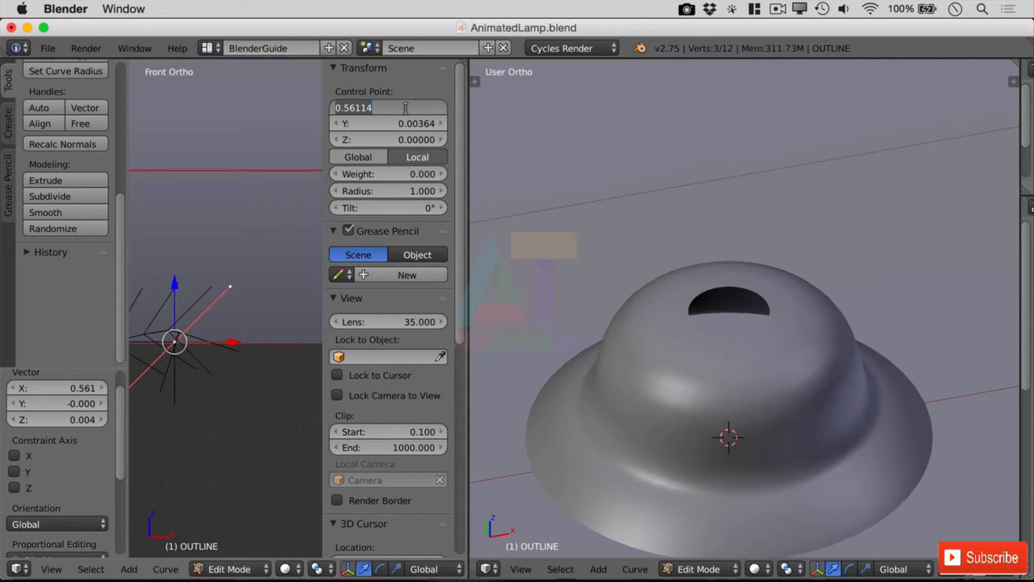
text(.5)
key(Return)
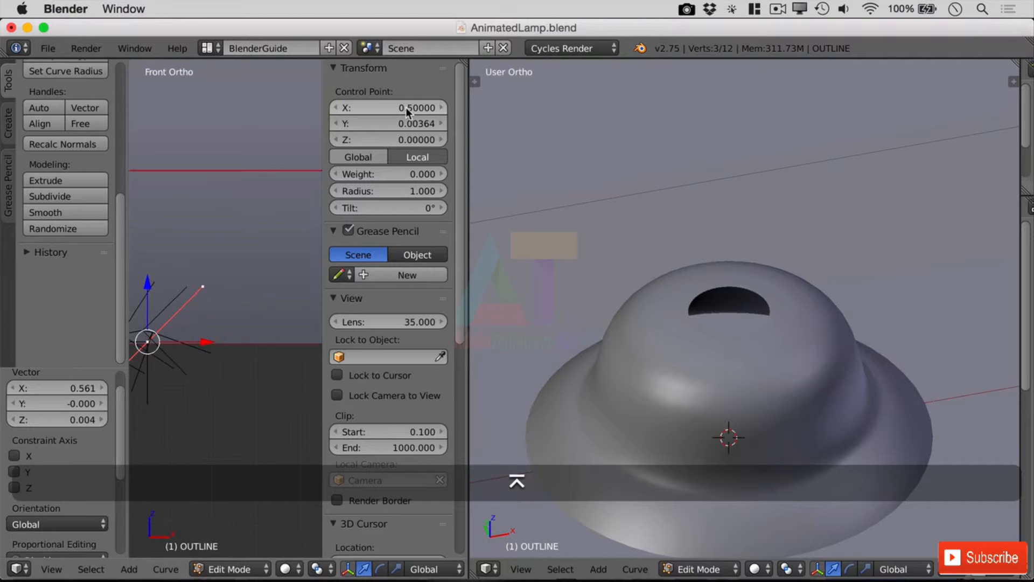
- Change the ground-level end control point's handles to the Vector type
scroll(272, 231, down, 5)
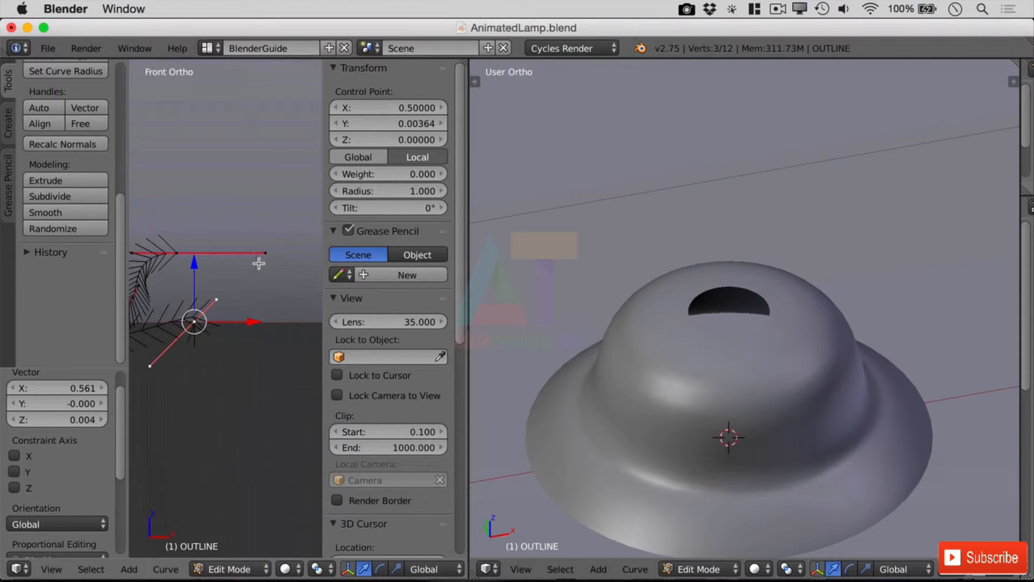
right_click(267, 253)
right_click(175, 251)
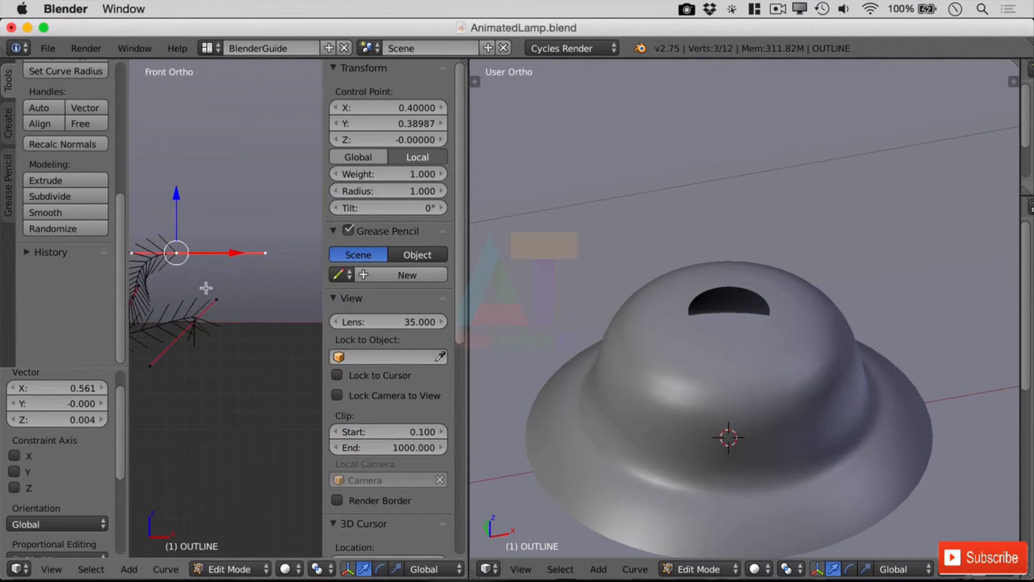
right_click(195, 311)
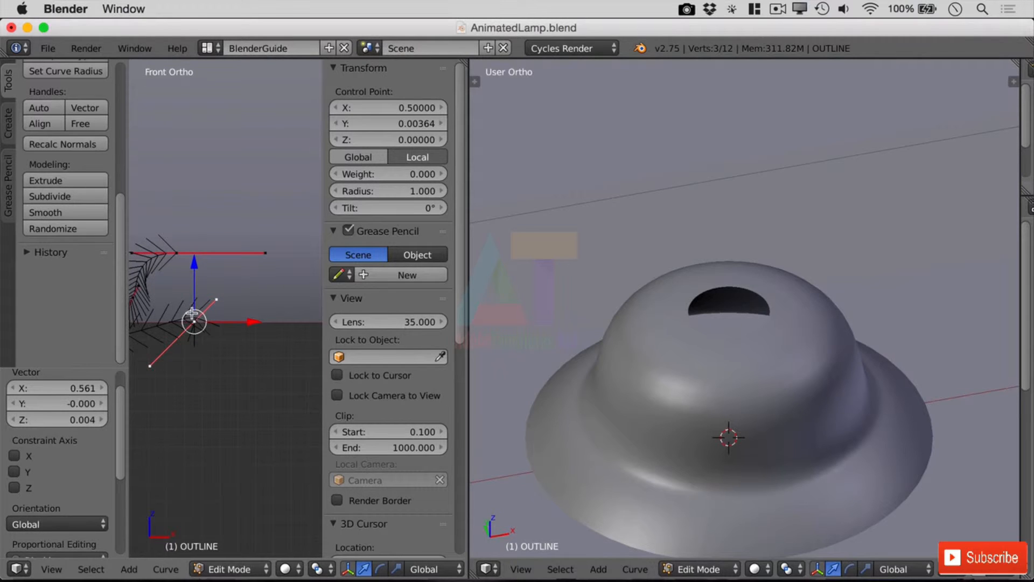
click(85, 109)
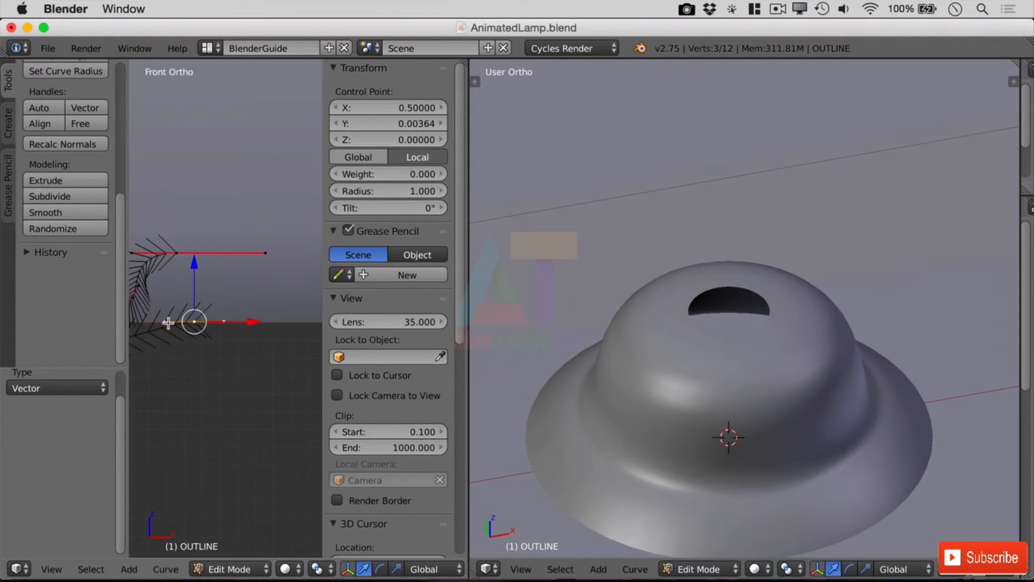
- Change the downward-pointing handle of the outline's outer bottom corner to Vector so the underside runs straight
shift+middle_drag(185, 348, 280, 346)
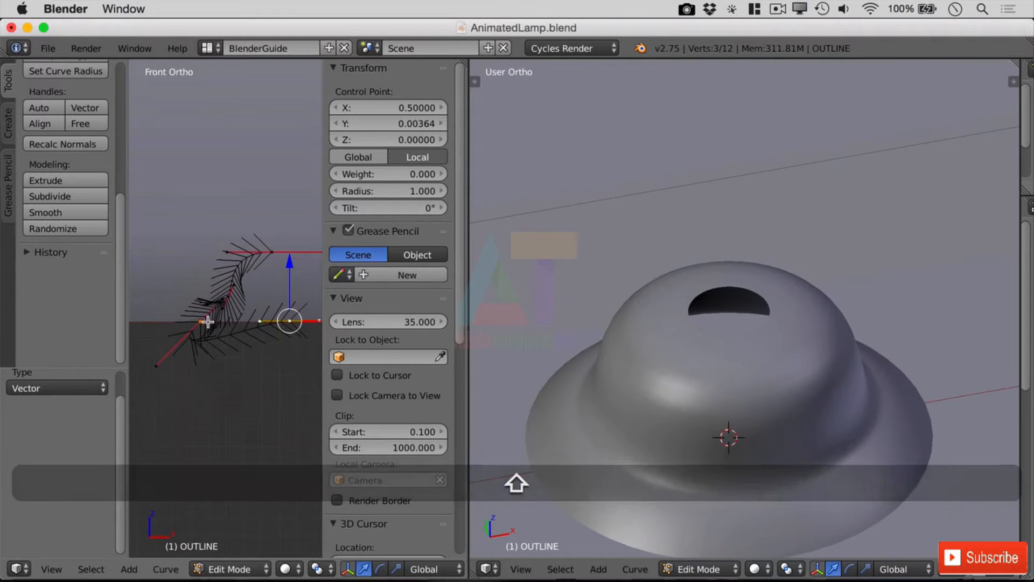
right_click(202, 321)
right_click(156, 366)
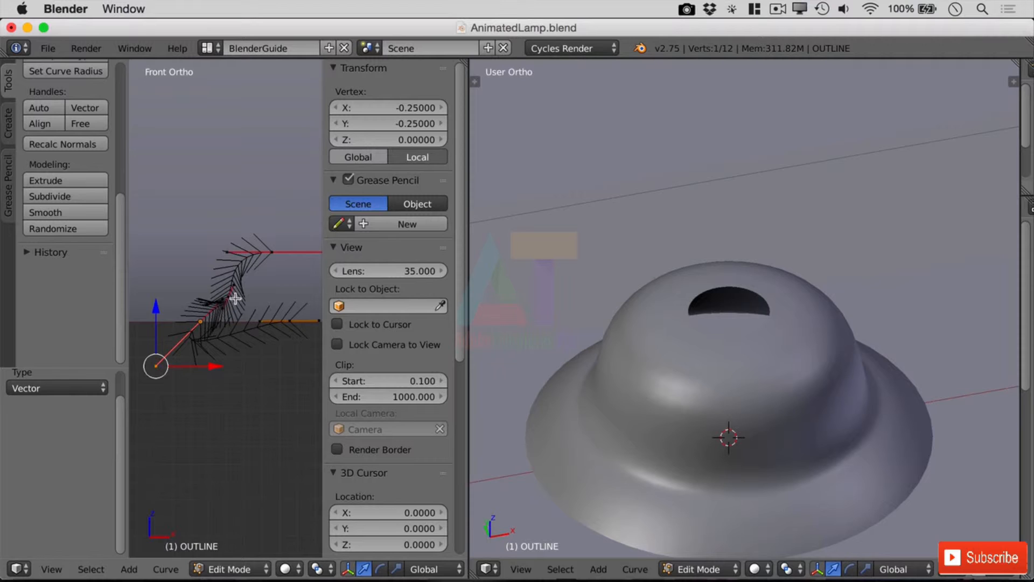
click(93, 110)
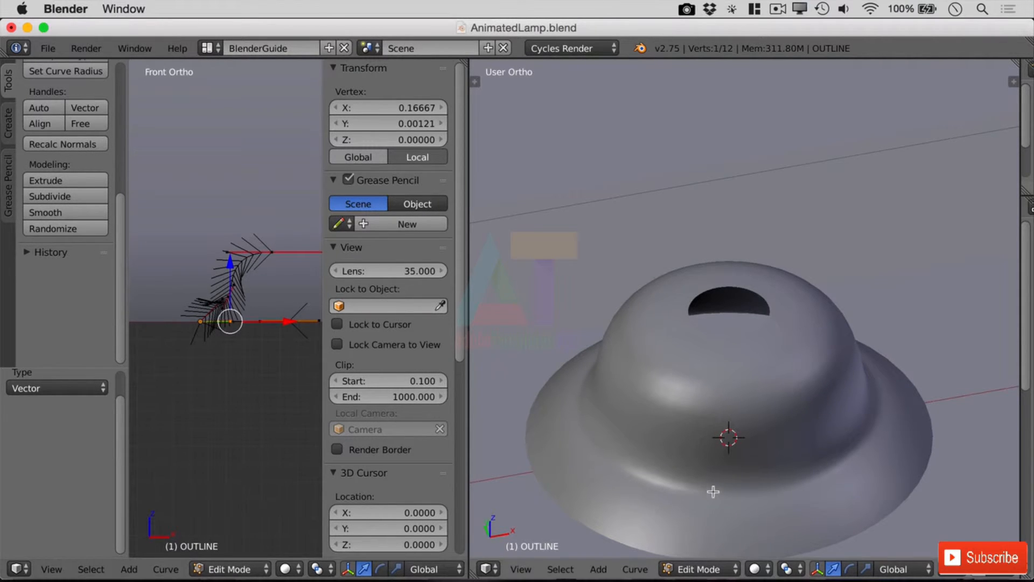
scroll(797, 437, down, 1)
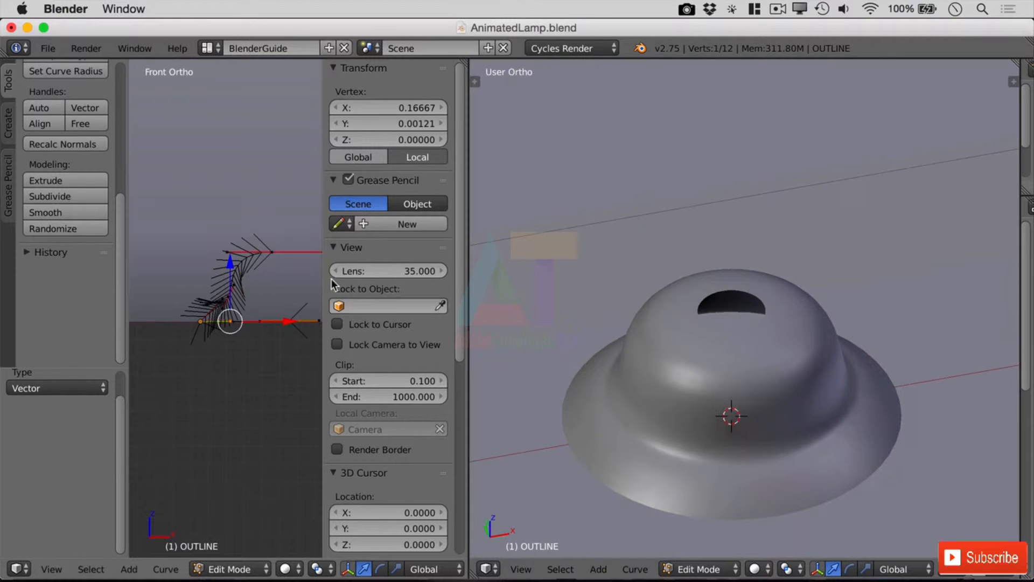
- Select the OUTLINE curve's upper end control point and widen the front viewport to show more of the profile
right_click(268, 251)
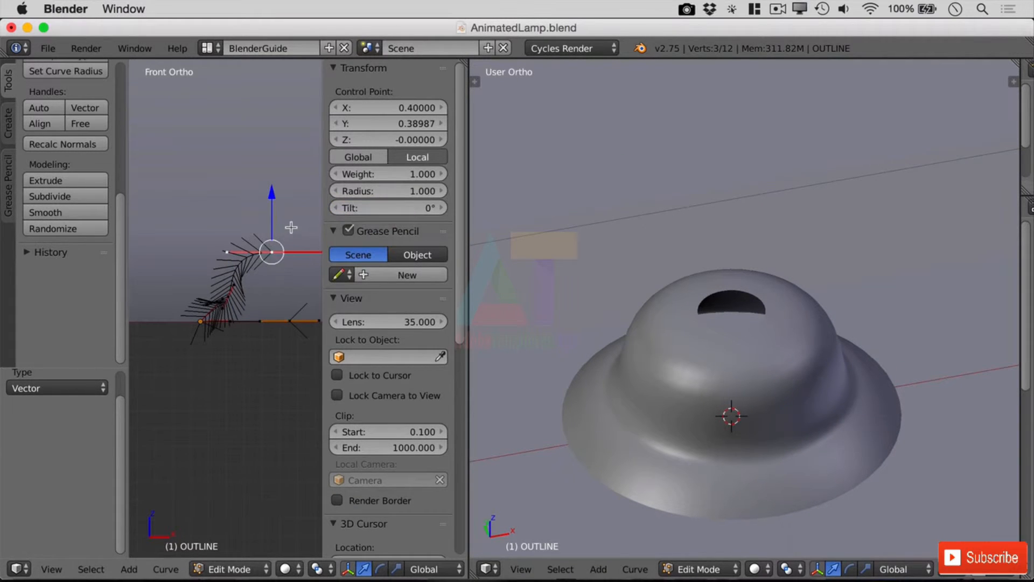
scroll(291, 228, up, 4)
shift+middle_drag(286, 257, 169, 320)
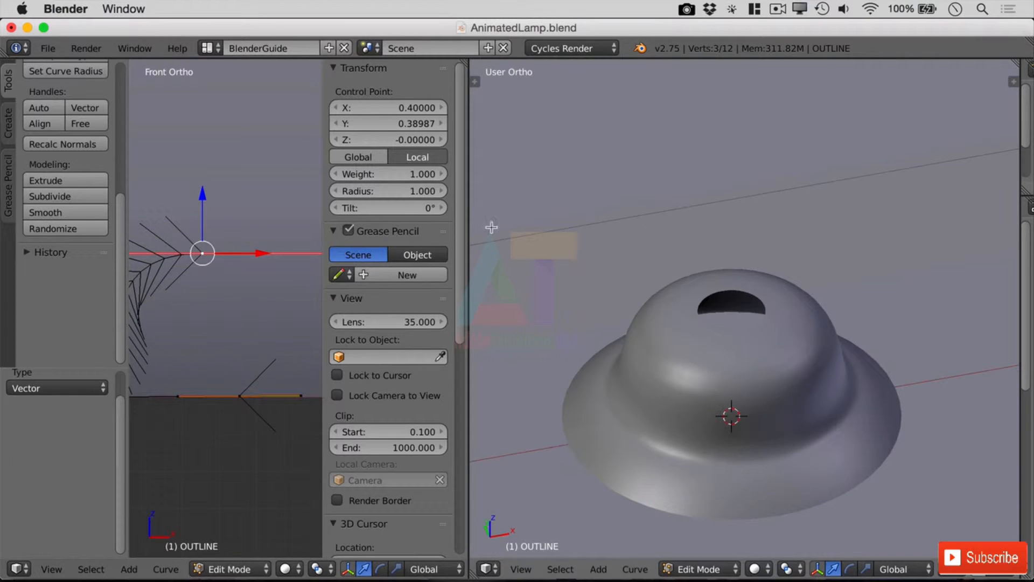
drag(467, 224, 761, 272)
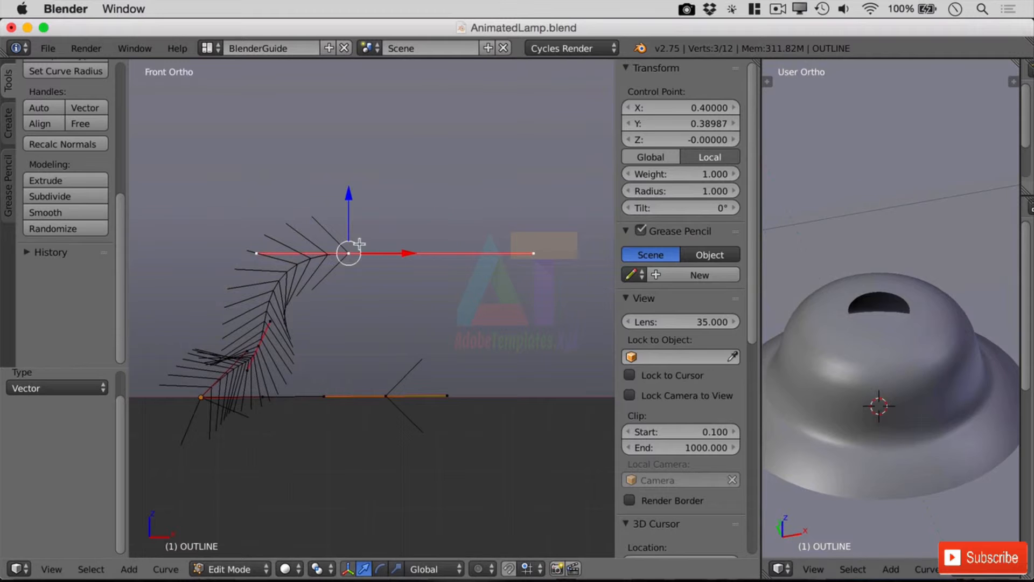
shift+scroll(345, 284, down, 2)
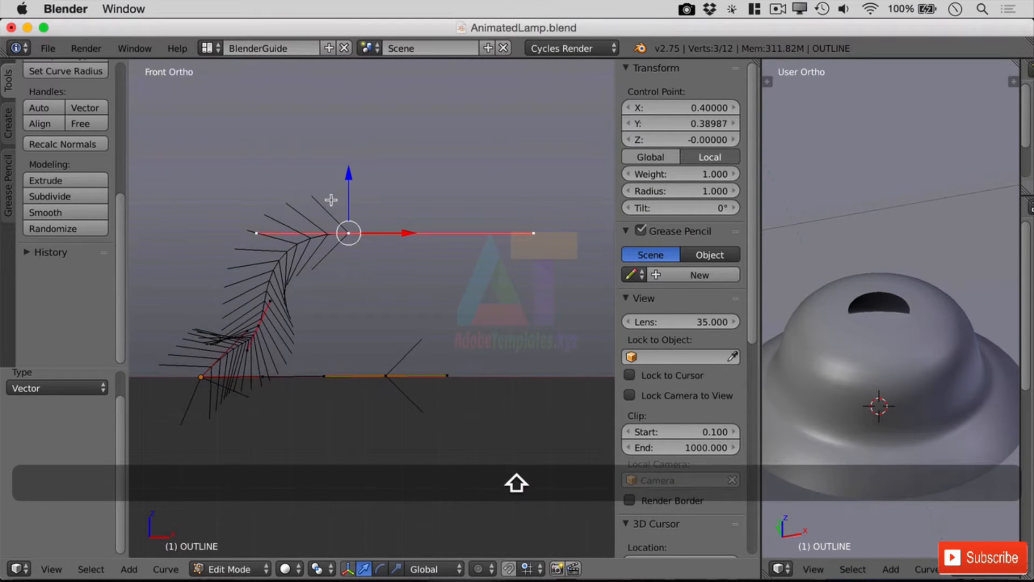
scroll(330, 208, up, 5)
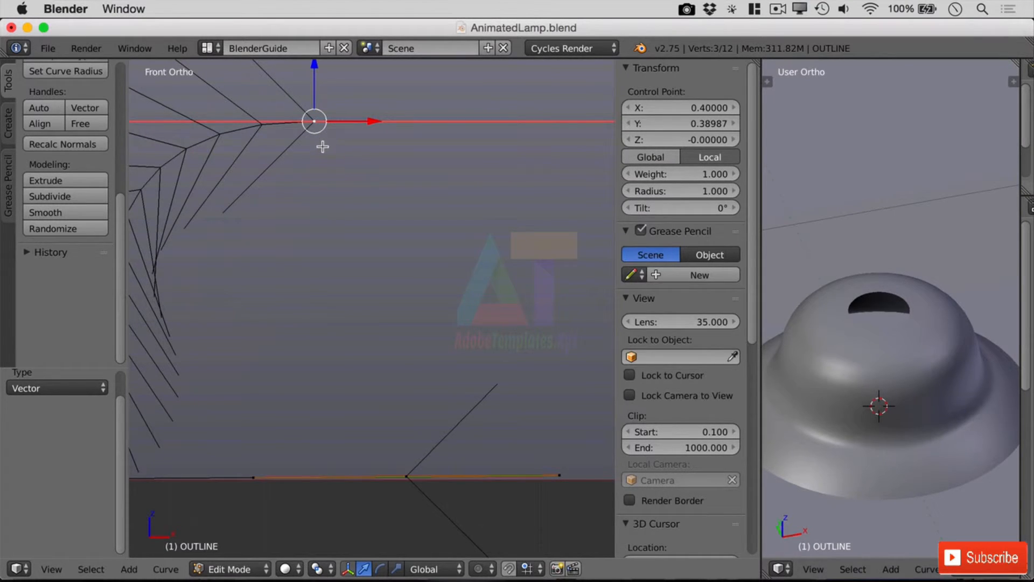
- Extrude a control point from the curve's upper end and move it about 0.17 units down along Z
key(e)
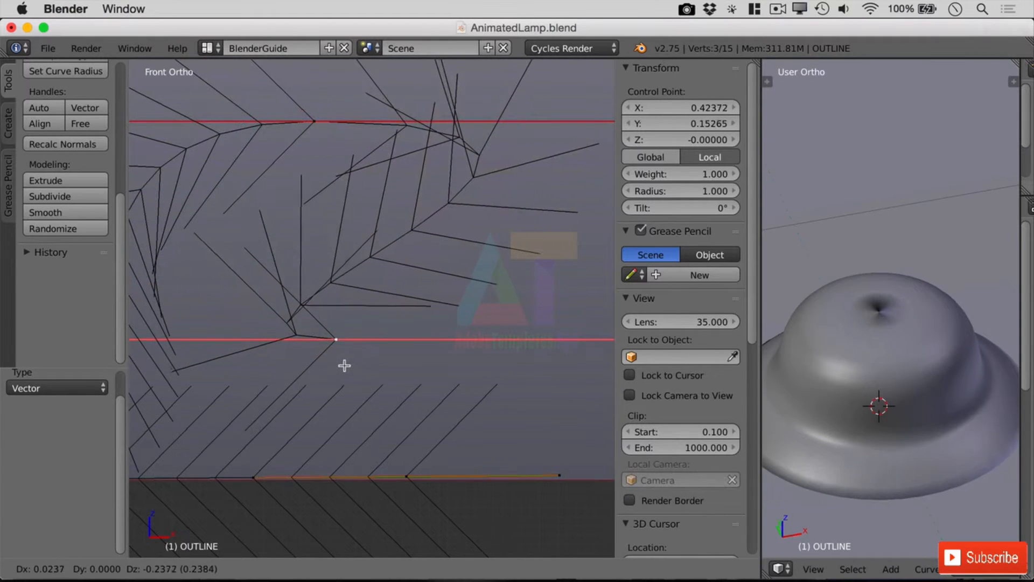
key(Escape)
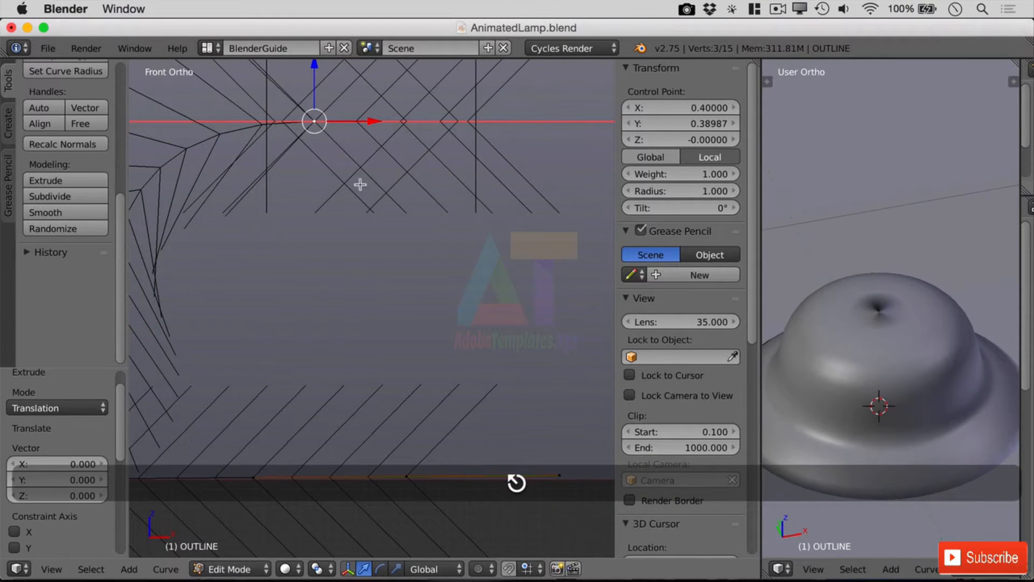
key(g)
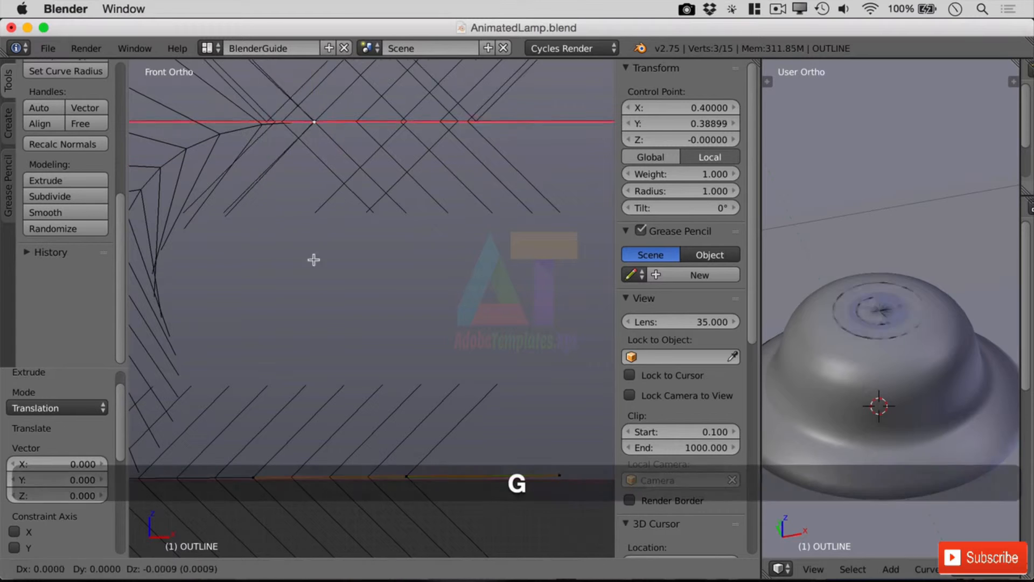
click(300, 375)
- Set the newly extruded control point's local coordinates to X 0.4 and Y 0.2
click(710, 110)
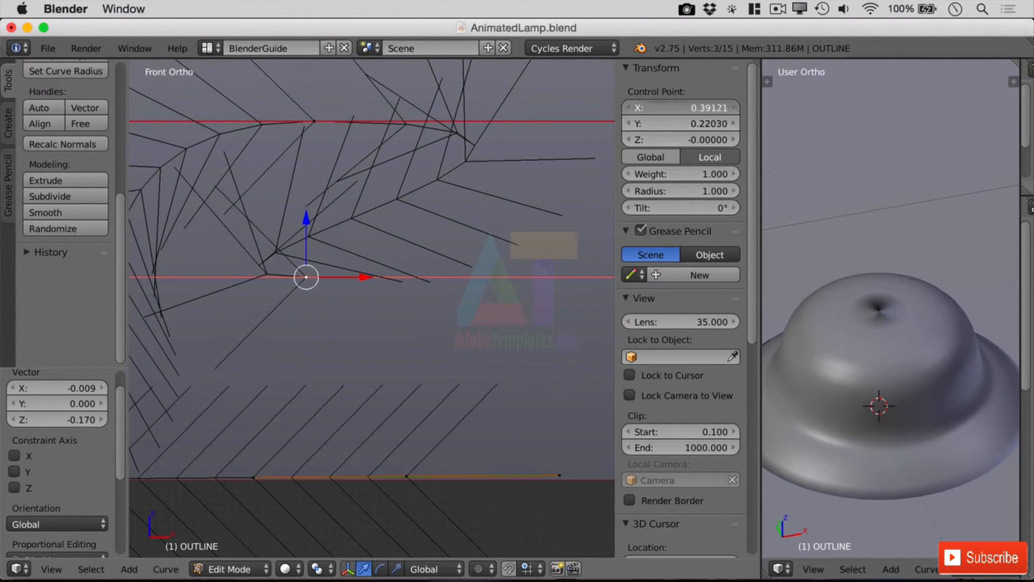
text(.4)
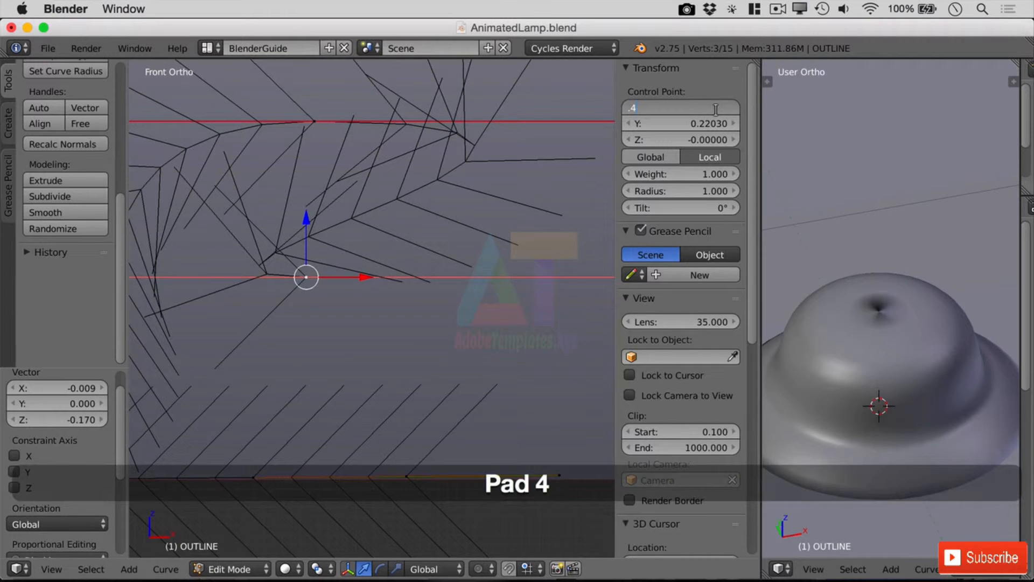
key(Return)
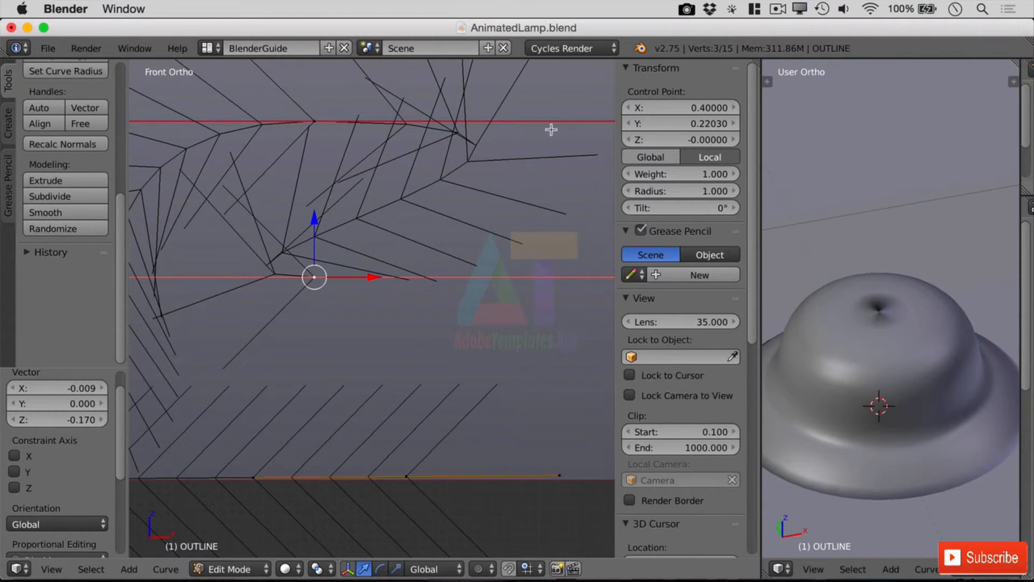
click(713, 123)
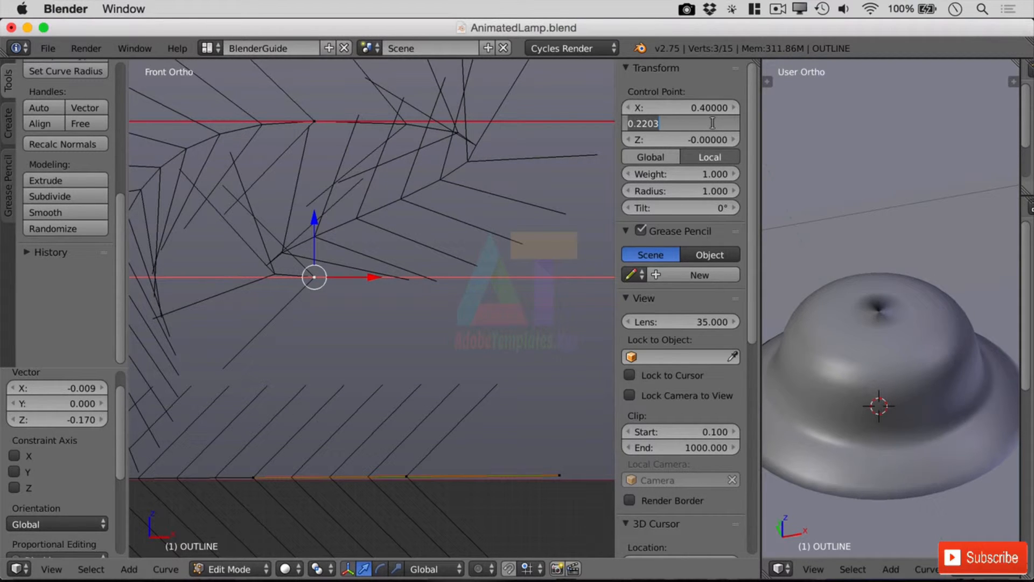
text(.)
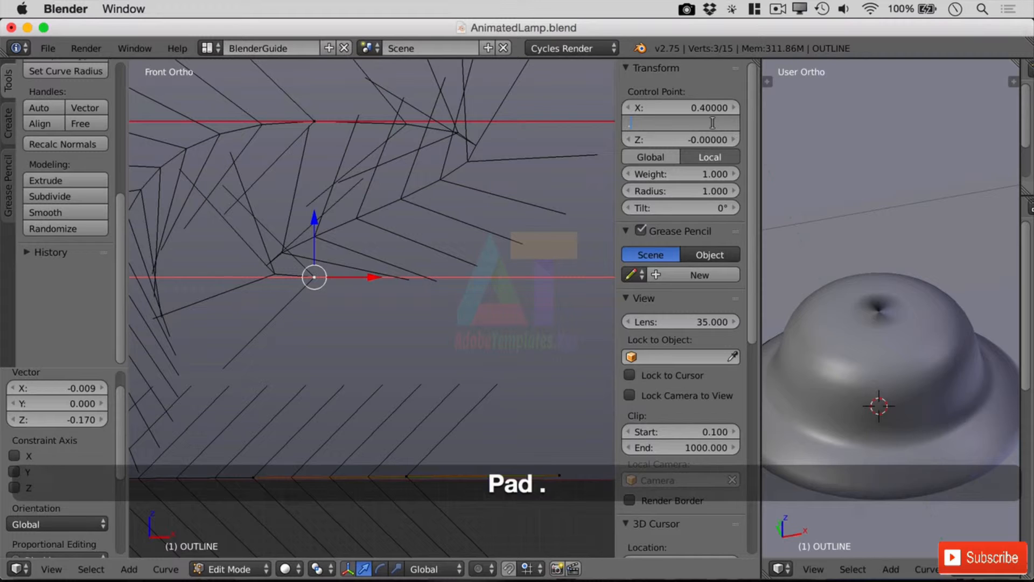
text(2)
key(Return)
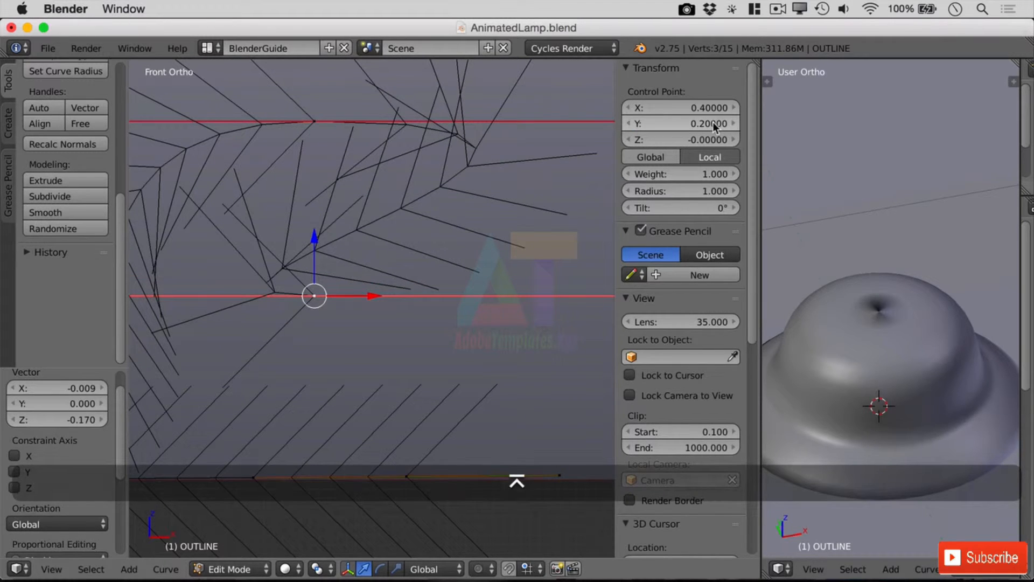
click(382, 361)
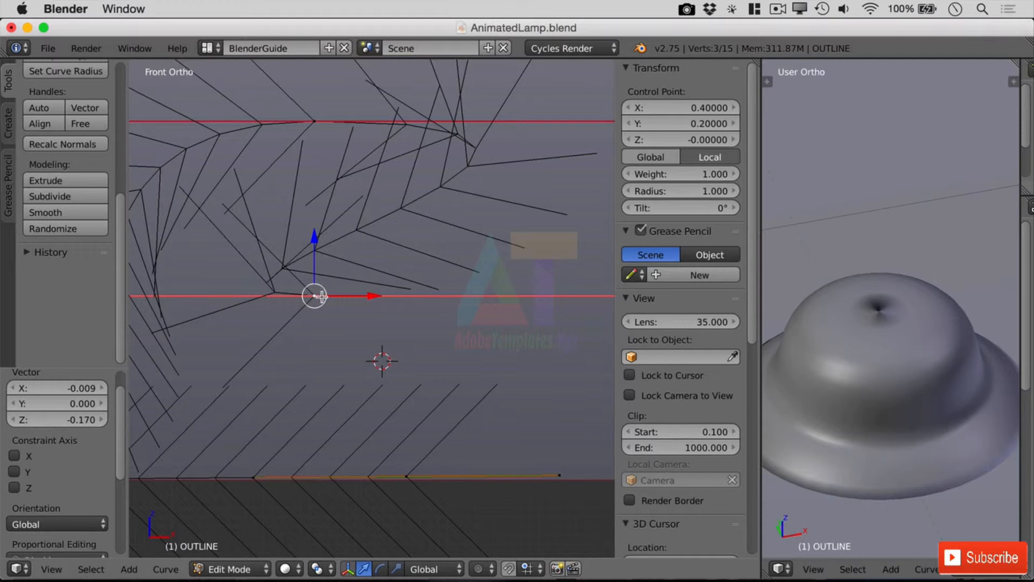
- Apply the Vector handle type to the new end point and to the inward handle of the control point above it
key(v)
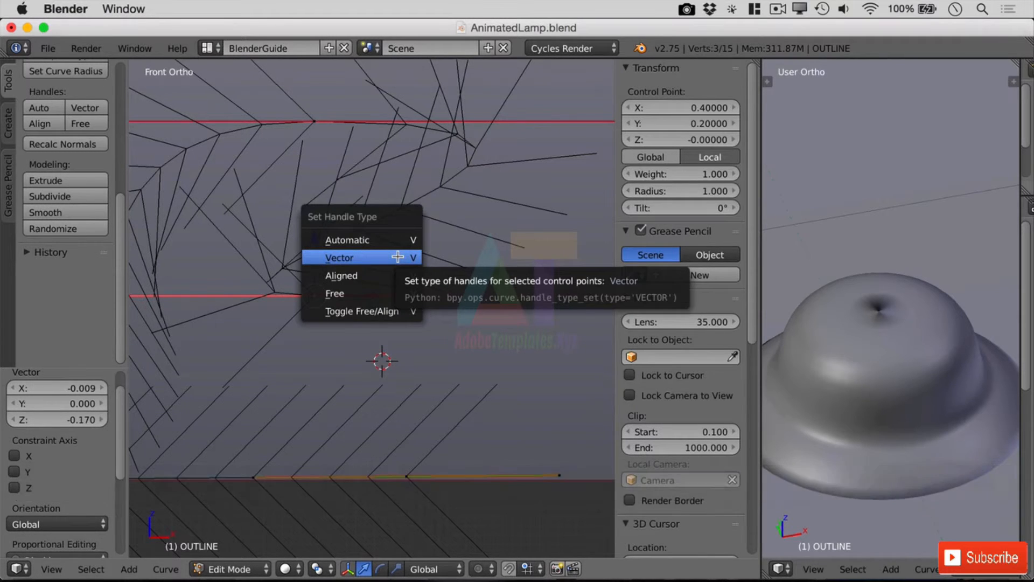
click(398, 257)
right_click(316, 121)
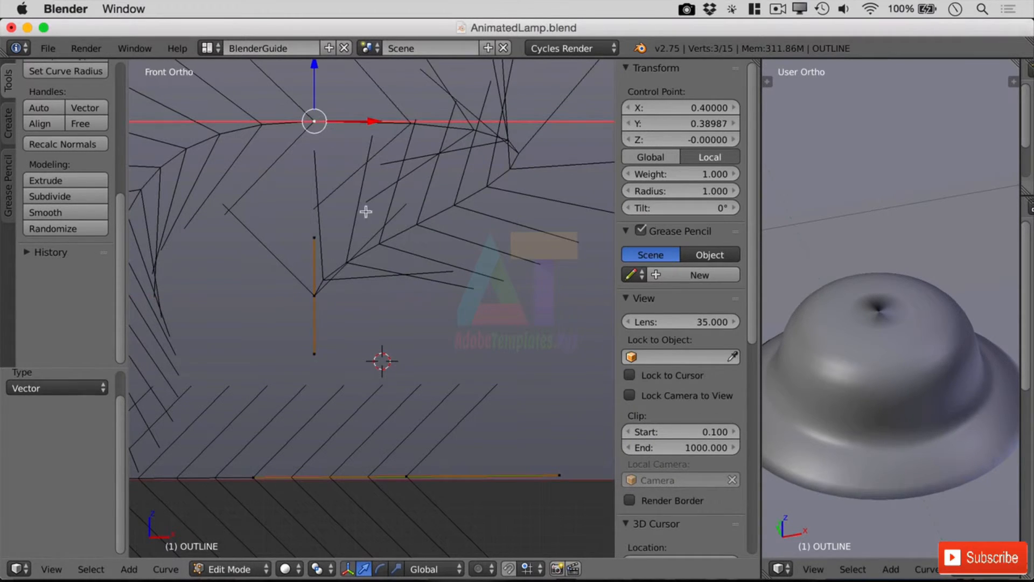
scroll(365, 211, down, 4)
right_click(565, 217)
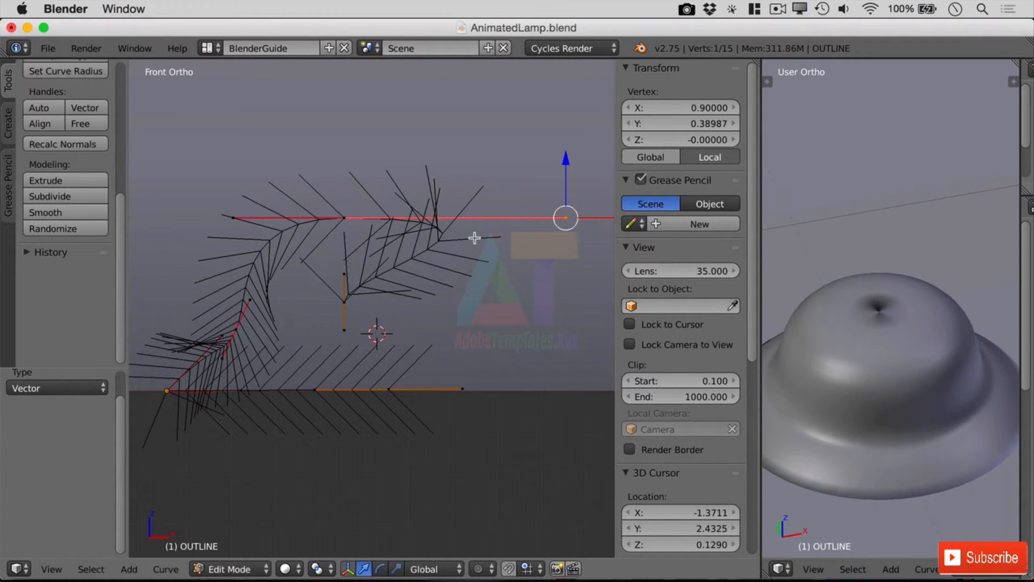
key(v)
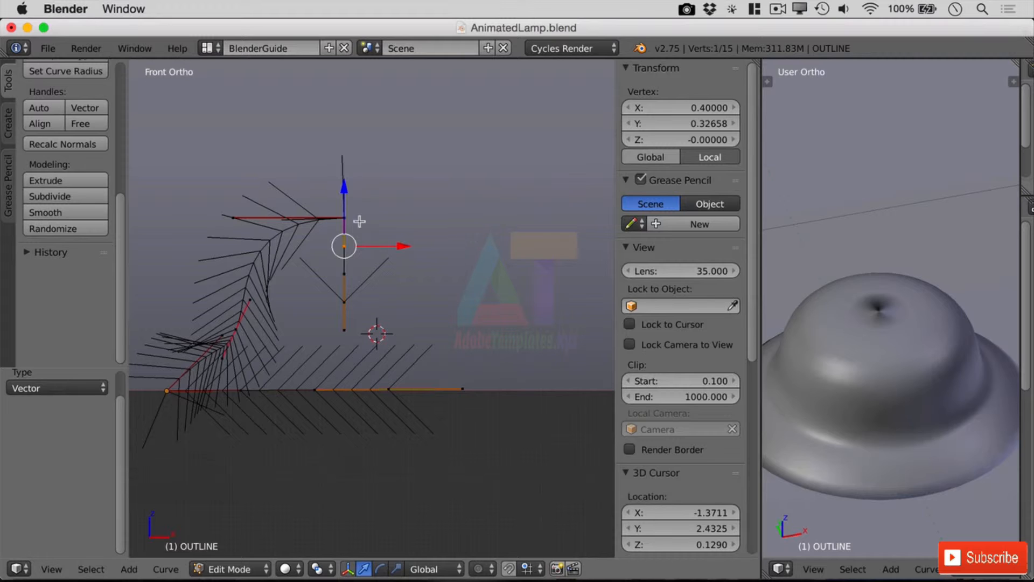
- Extrude a new control point from the end point at the opening's floor, about 0.17 units inward along X
scroll(367, 289, up, 6)
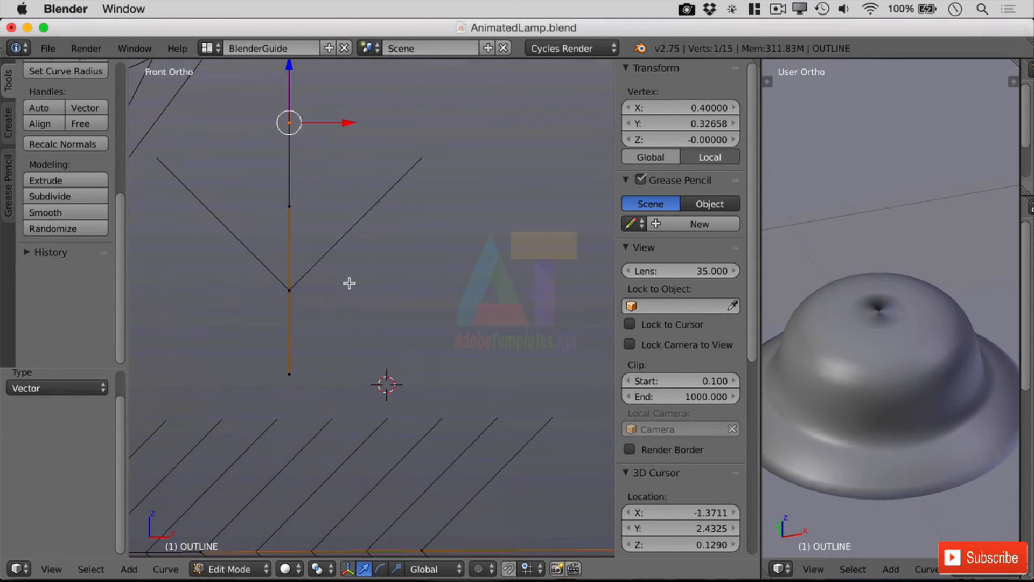
right_click(286, 289)
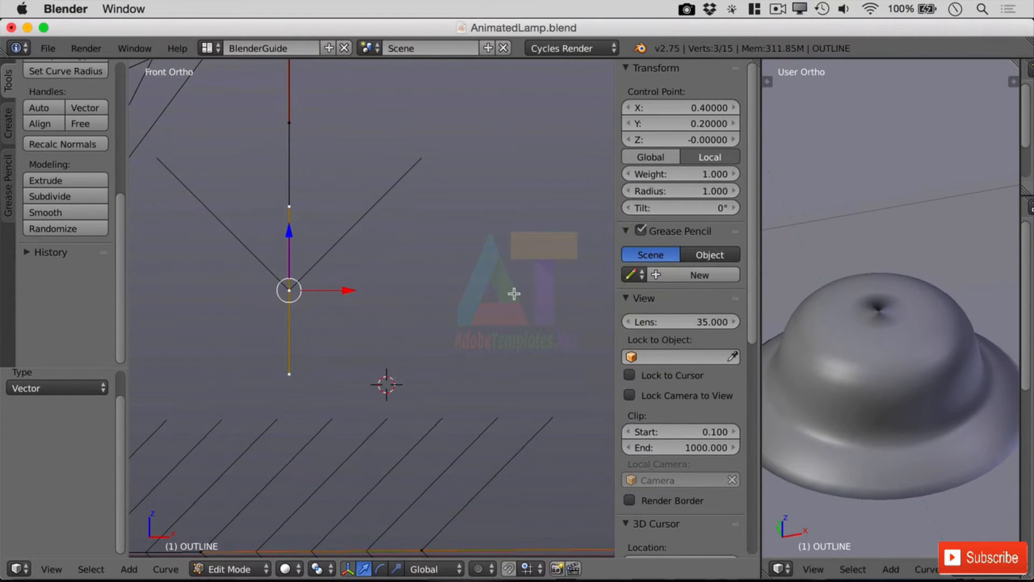
key(e)
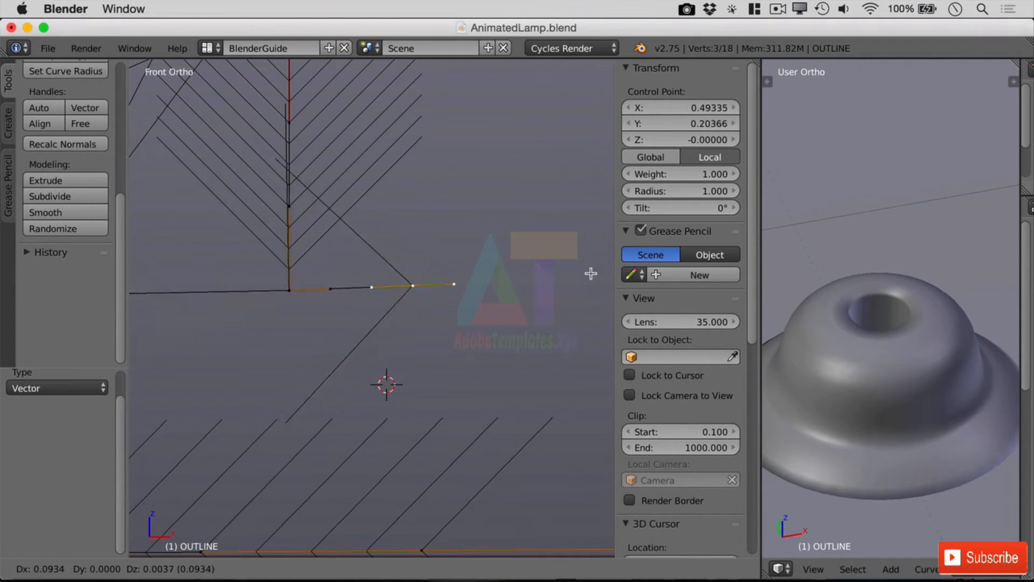
click(214, 273)
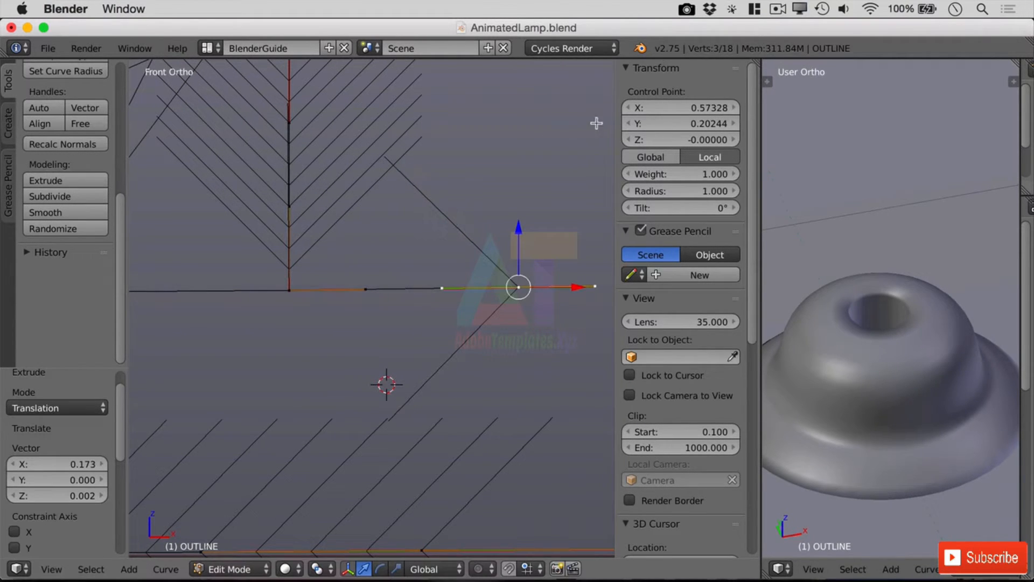
- Set the newly extruded control point's local coordinates to X 0.5 and Y 0.2
click(703, 108)
text(.5)
key(Return)
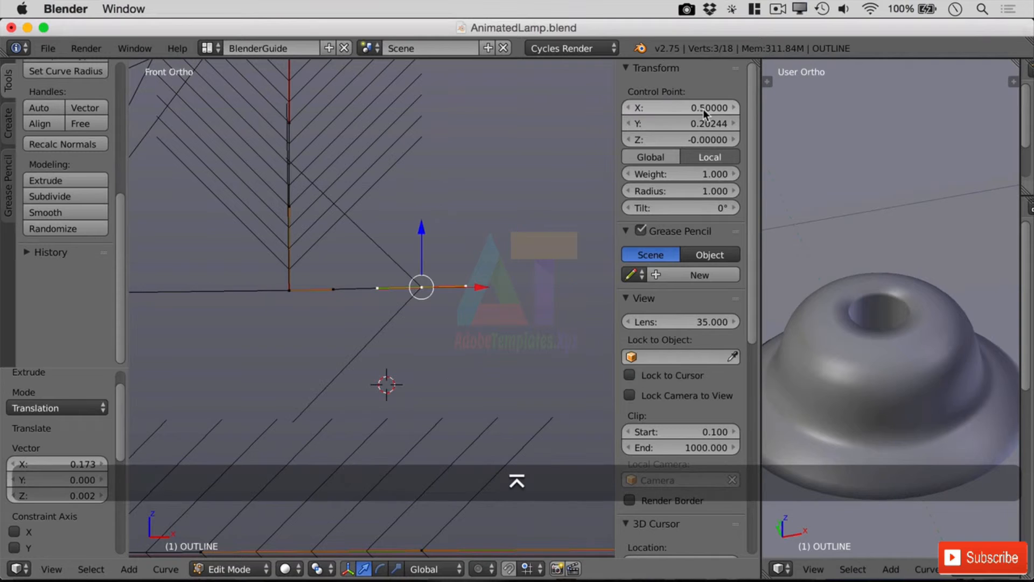
click(717, 123)
text(.2)
key(Return)
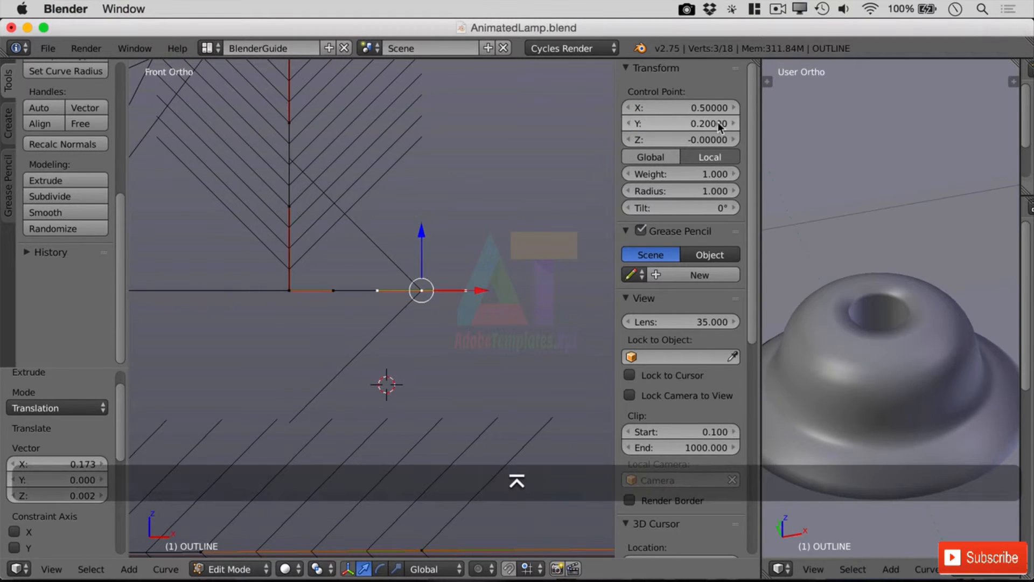
- Apply the Vector handle type to the lower handle of the control point at the opening's upper rim
scroll(338, 171, down, 2)
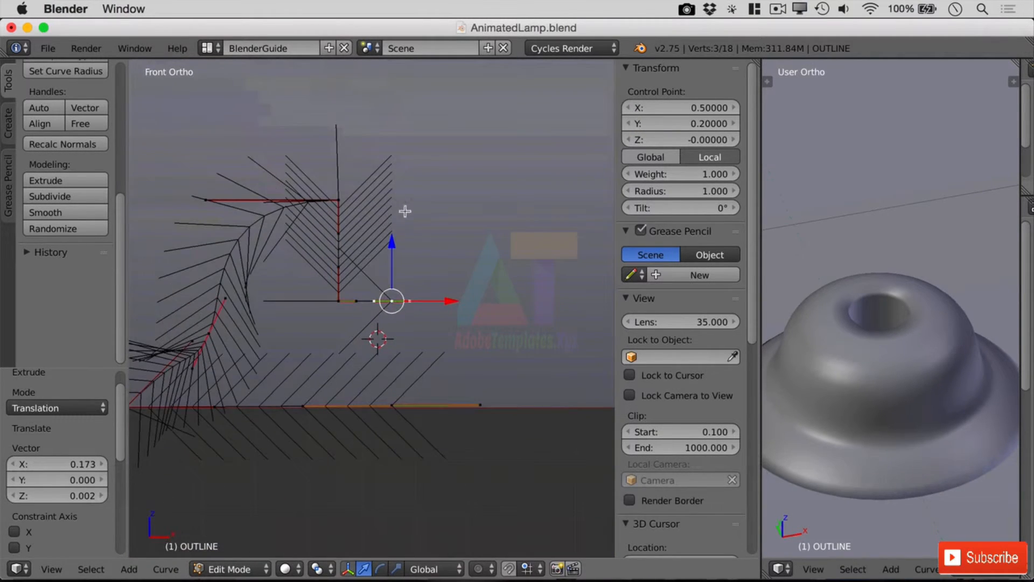
right_click(314, 120)
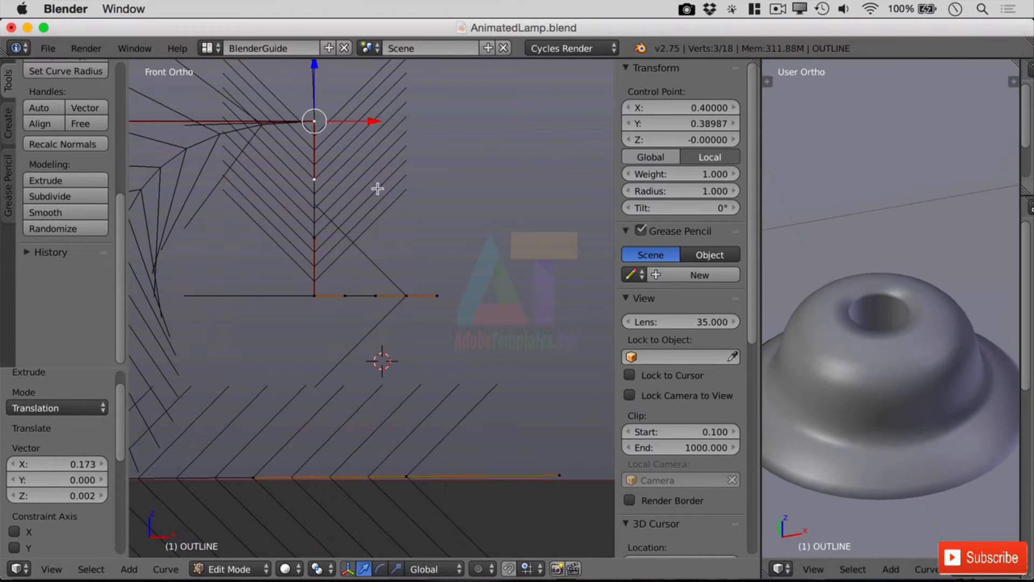
right_click(314, 179)
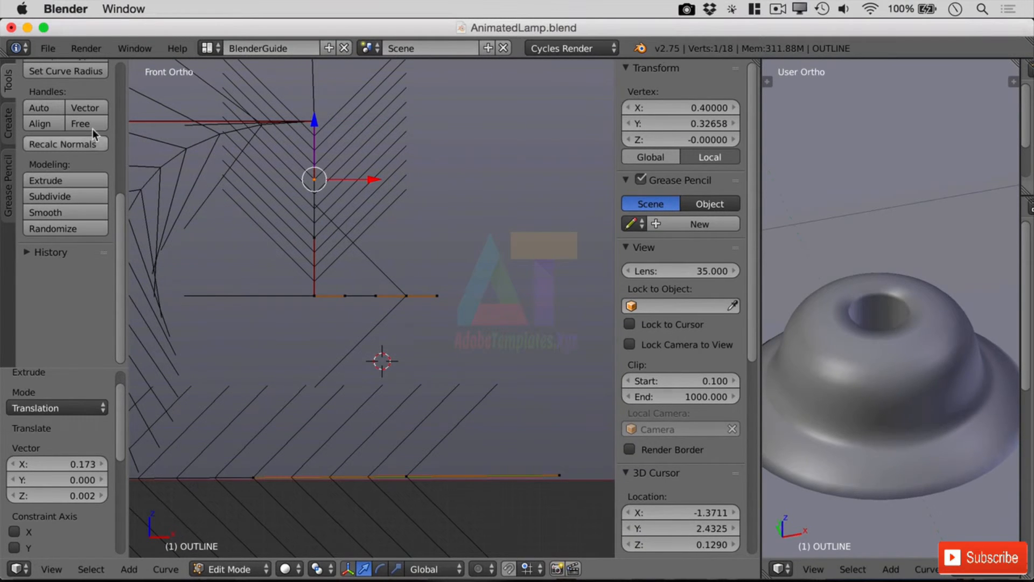
click(91, 108)
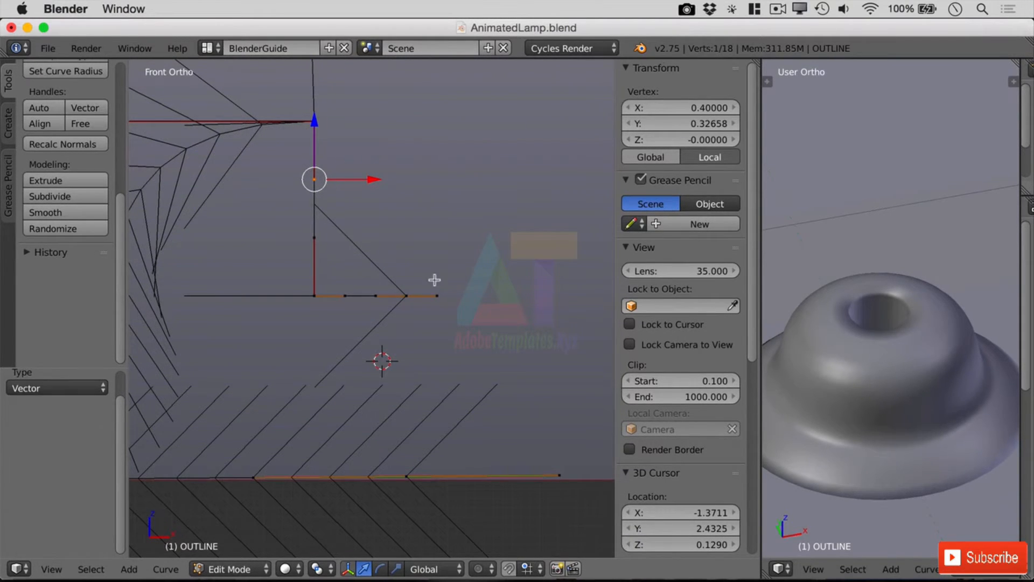
- Enlarge the perspective viewport to view the lamp base from the side and hide the front viewport's side panels
click(767, 229)
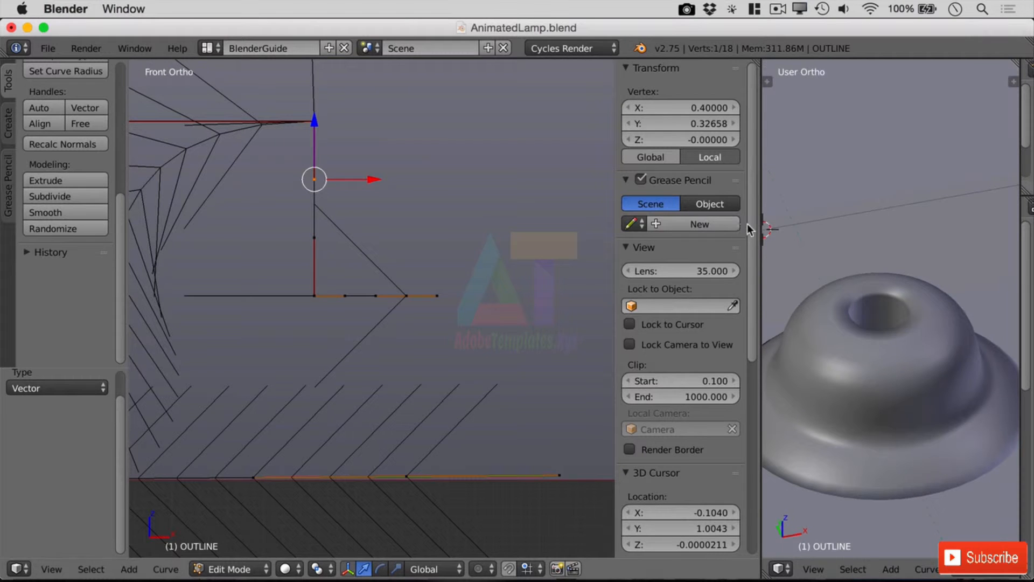
drag(761, 229, 514, 226)
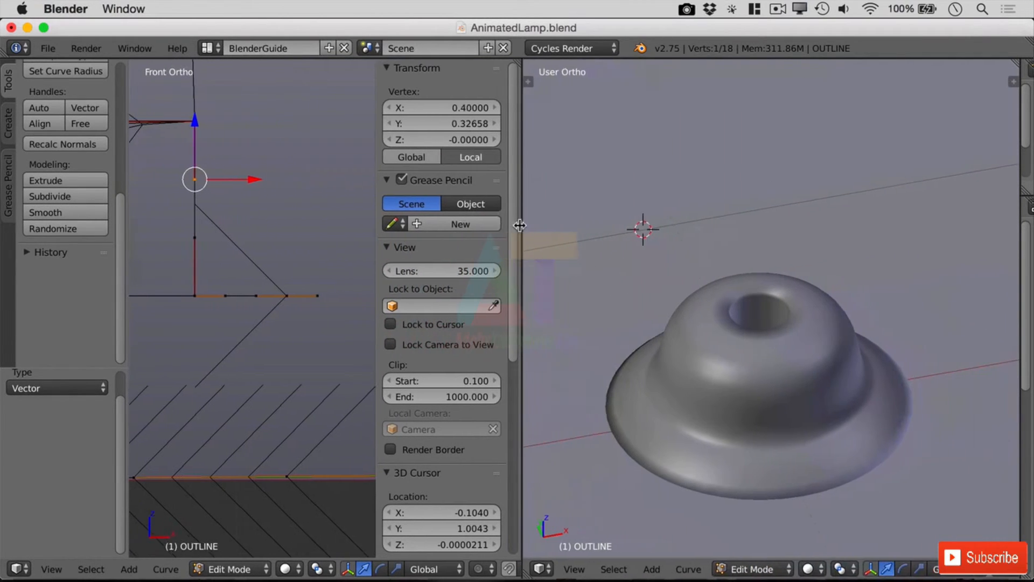
middle_drag(741, 379, 731, 349)
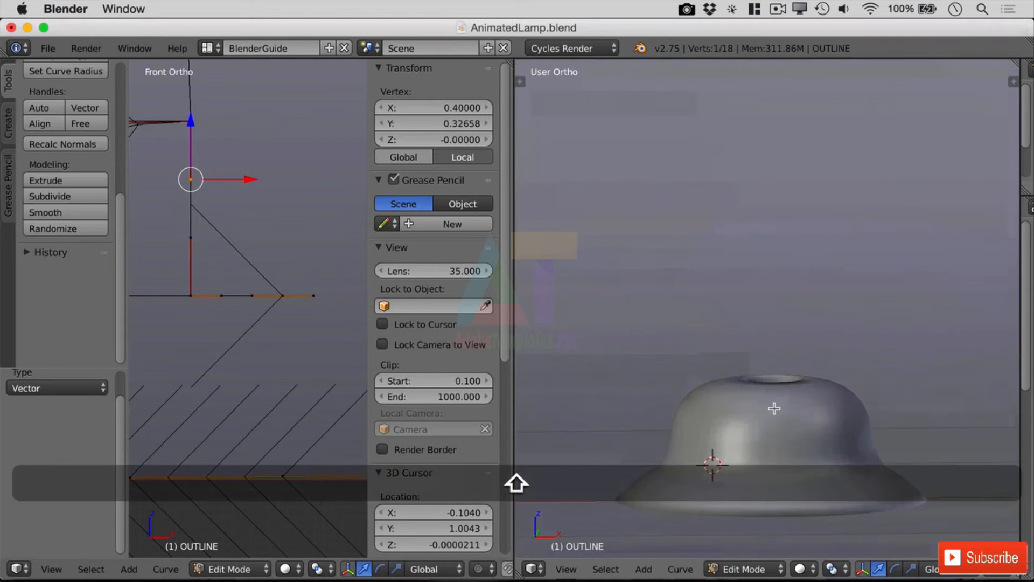
shift+scroll(774, 408, down, 2)
shift+scroll(771, 391, down, 7)
scroll(767, 281, up, 4)
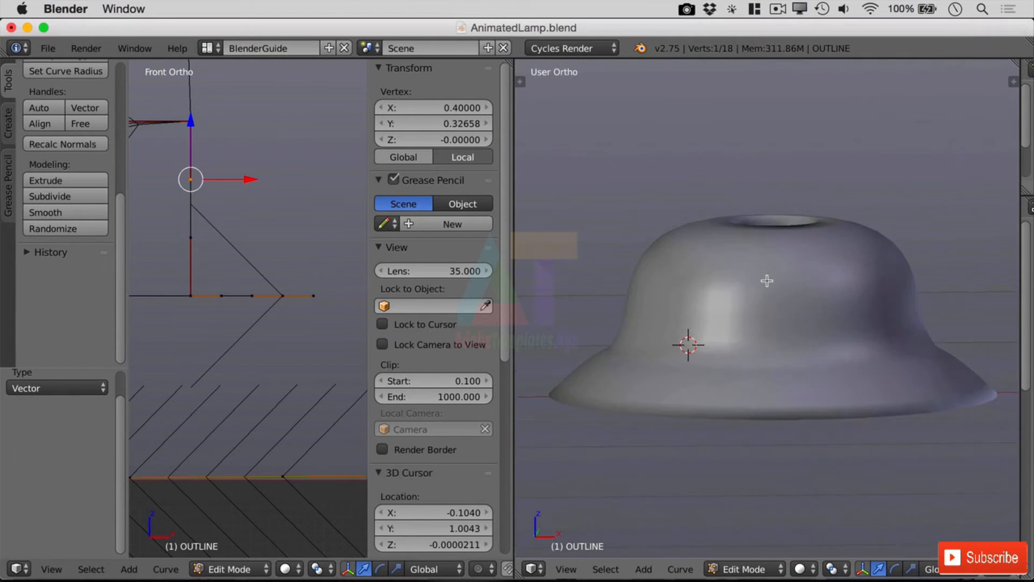
mouse_move(790, 335)
middle_down()
mouse_move(834, 329)
mouse_move(791, 343)
middle_up()
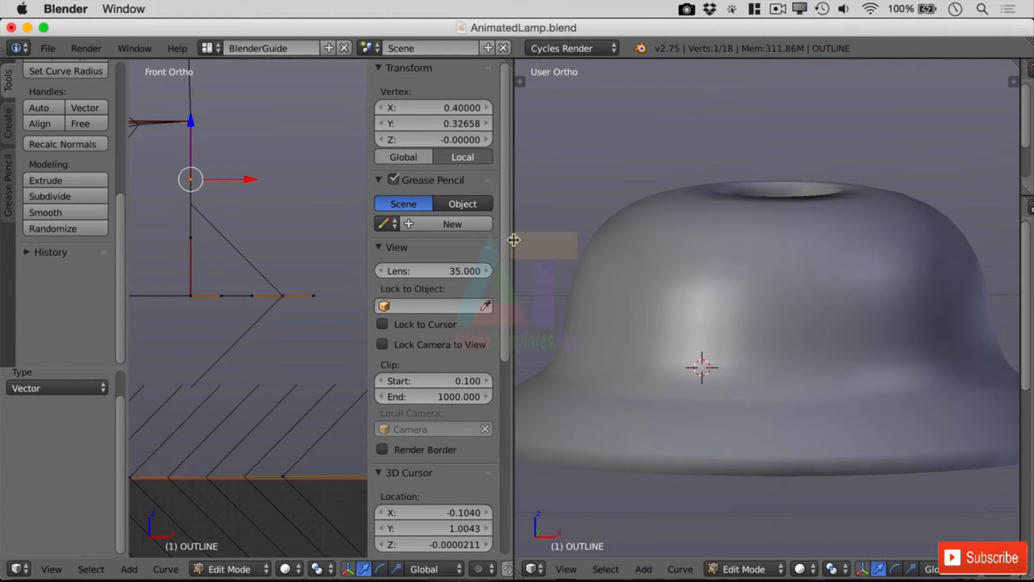
key(n)
key(t)
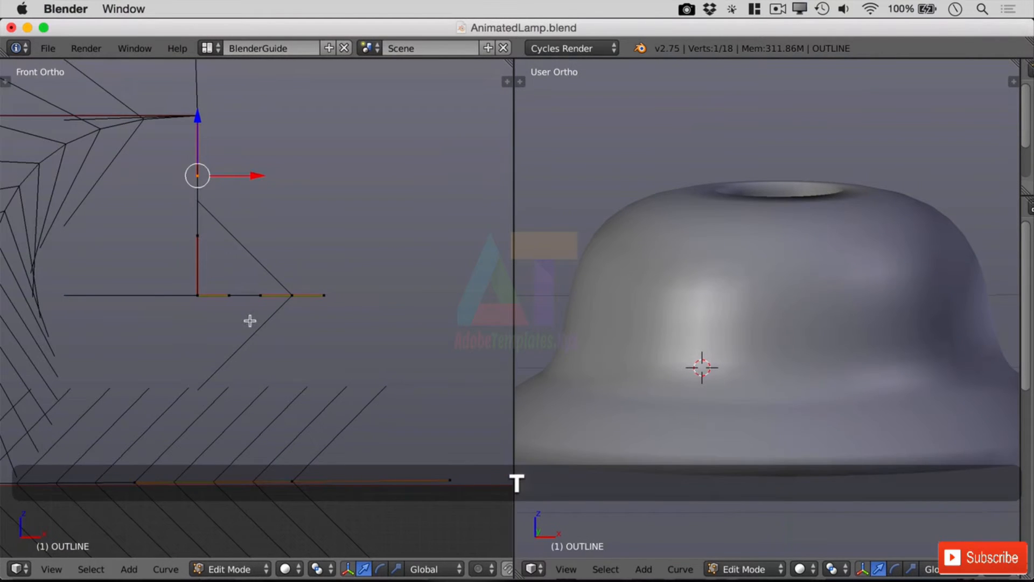
- Select the three control points forming the recessed opening and lower them together along Z to flatten the base
shift+middle_drag(173, 293, 455, 240)
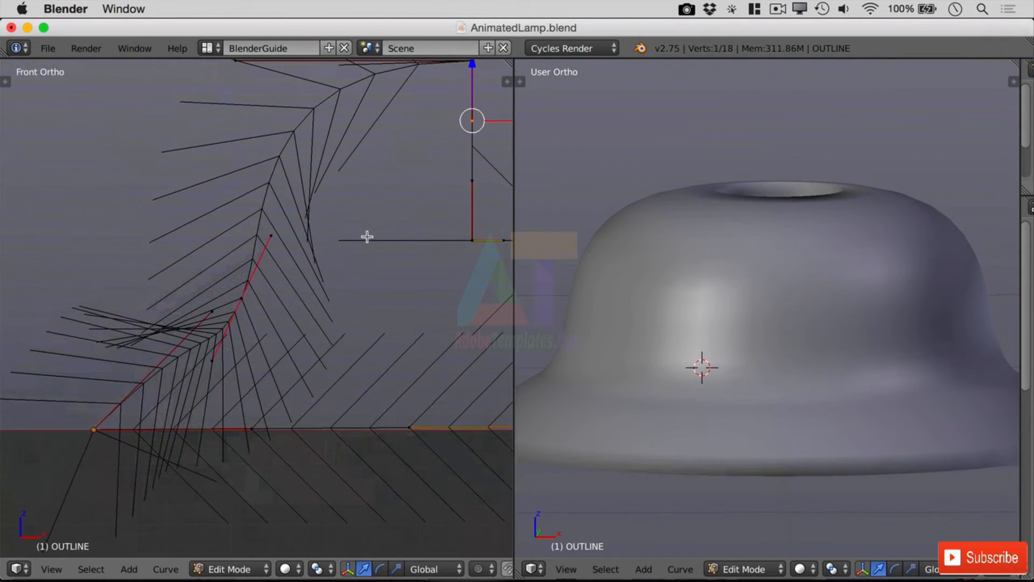
scroll(367, 237, down, 4)
scroll(364, 243, up, 2)
right_click(404, 262)
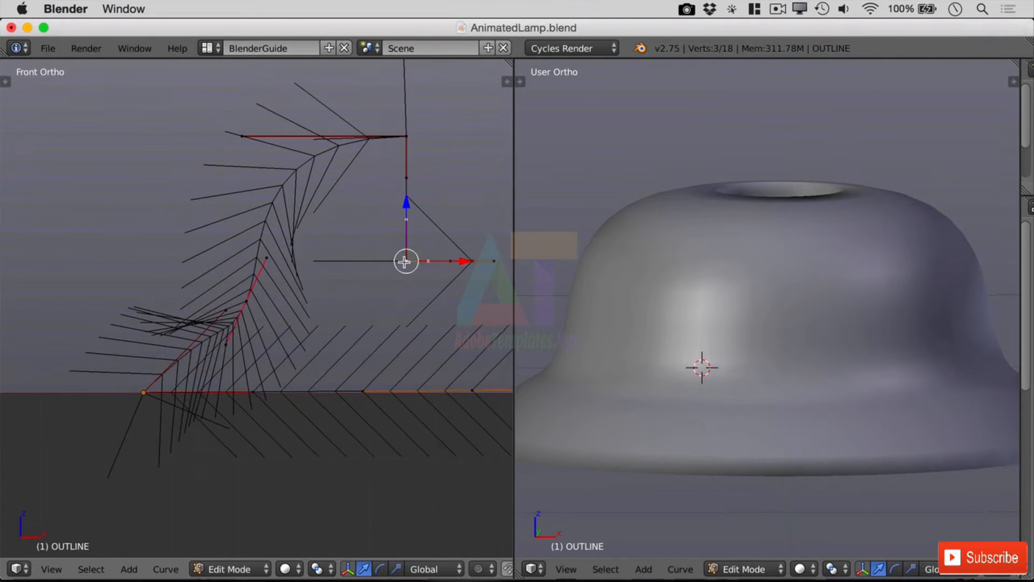
right_click(403, 135)
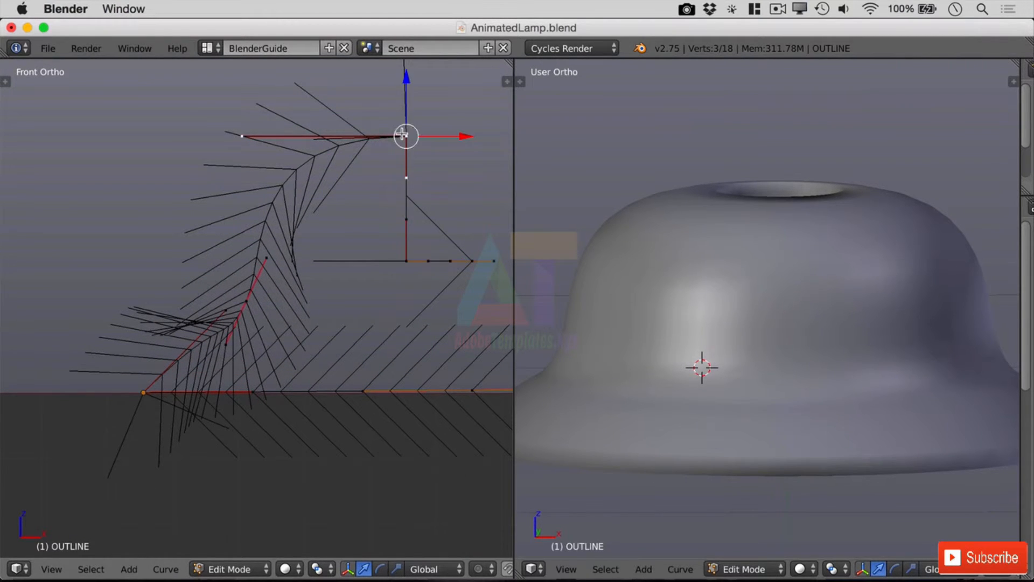
shift+right_click(405, 221)
shift+right_click(407, 262)
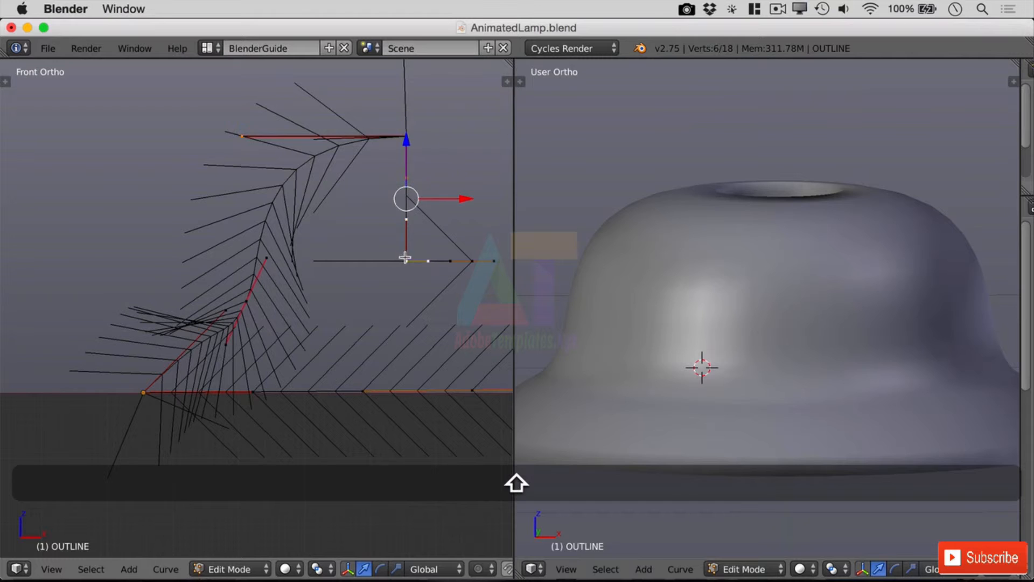
right_click(467, 259)
shift+right_click(407, 262)
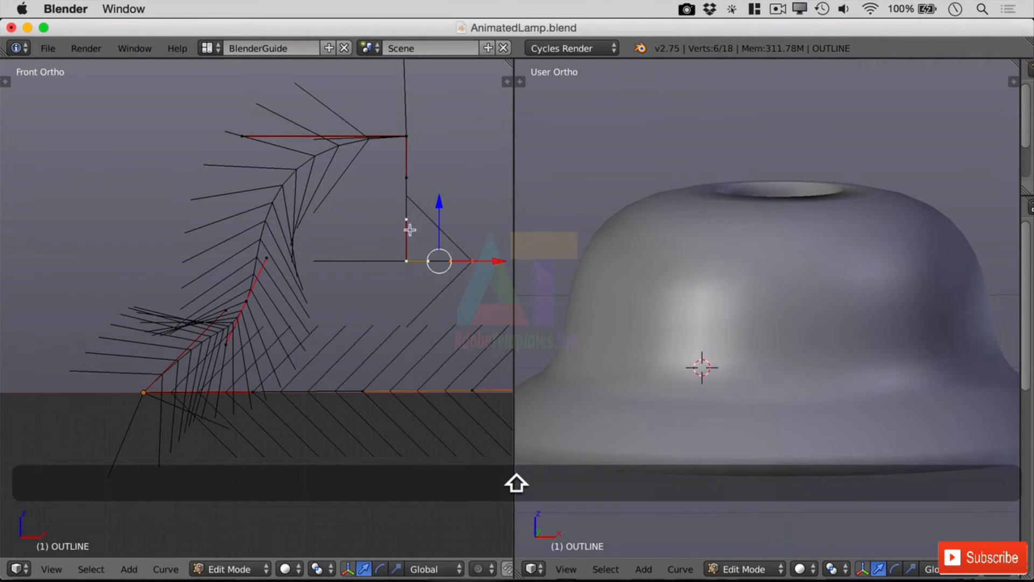
shift+right_click(401, 132)
drag(429, 158, 429, 253)
click(428, 254)
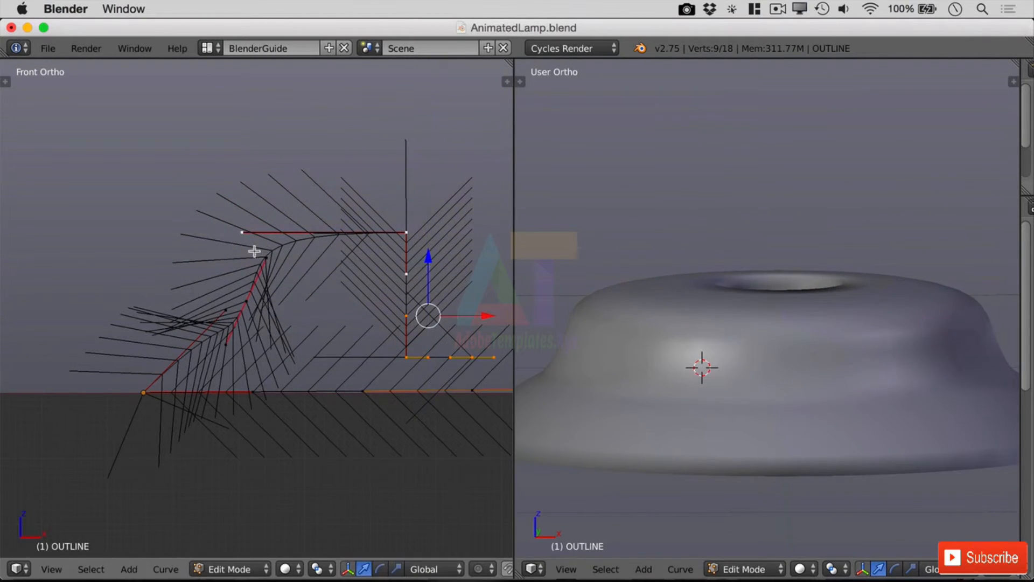
- Shift the profile's middle control point slightly inward along X and move its lower handle up above the point to form a crease
right_click(247, 303)
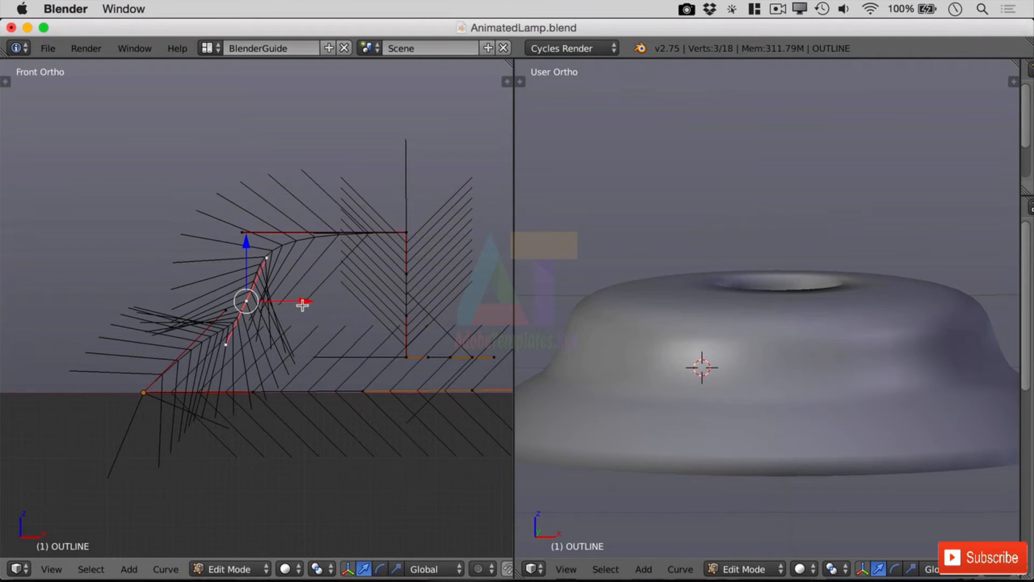
mouse_move(303, 305)
mouse_down()
mouse_move(317, 293)
mouse_move(269, 280)
mouse_move(307, 289)
mouse_up()
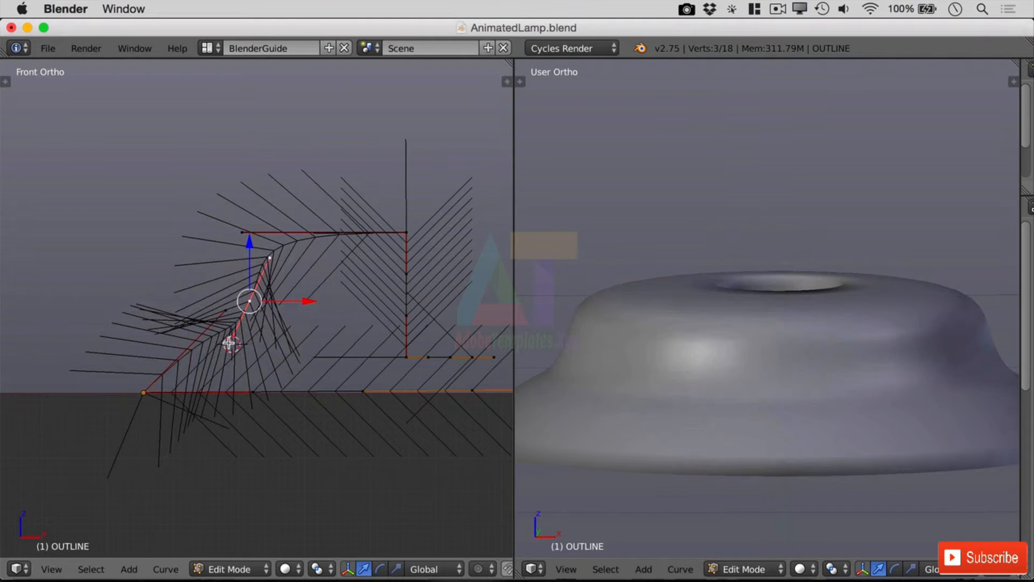
right_drag(229, 343, 245, 291)
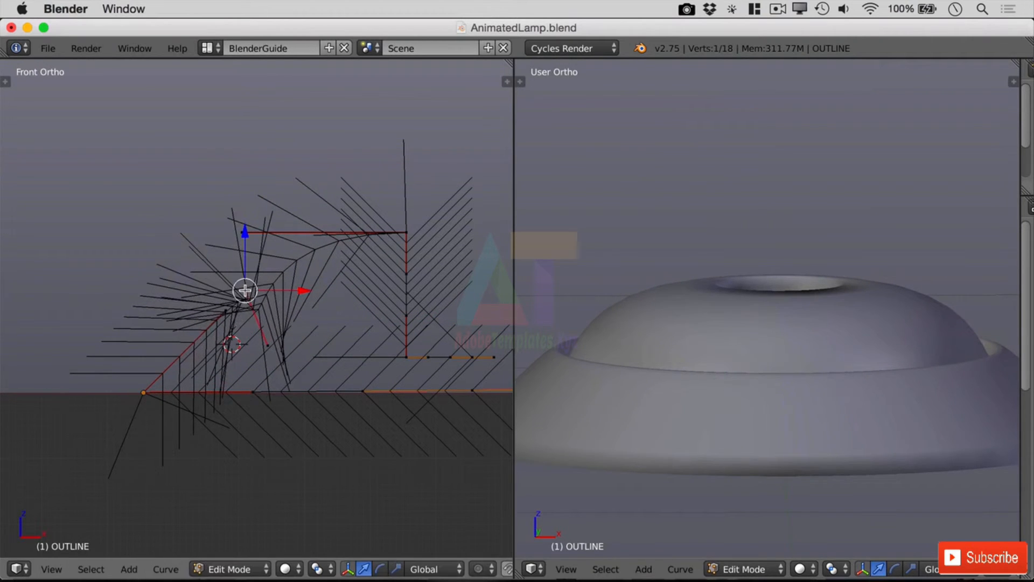
- Move the control points at the upper rim and floor corner of the opening by 0.1 units along X
scroll(796, 333, down, 3)
scroll(794, 328, up, 1)
middle_drag(794, 328, 795, 353)
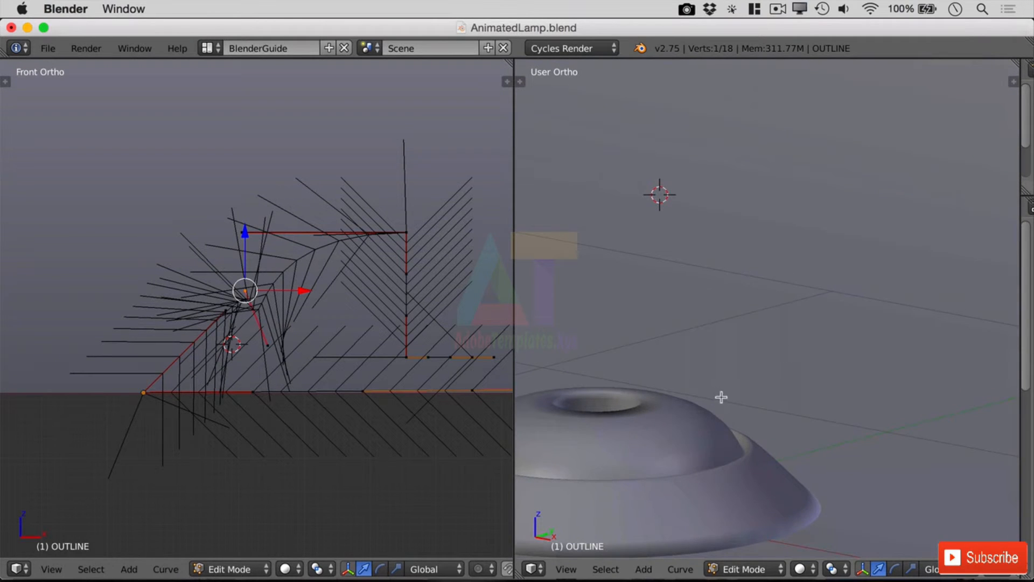
middle_drag(721, 397, 922, 318)
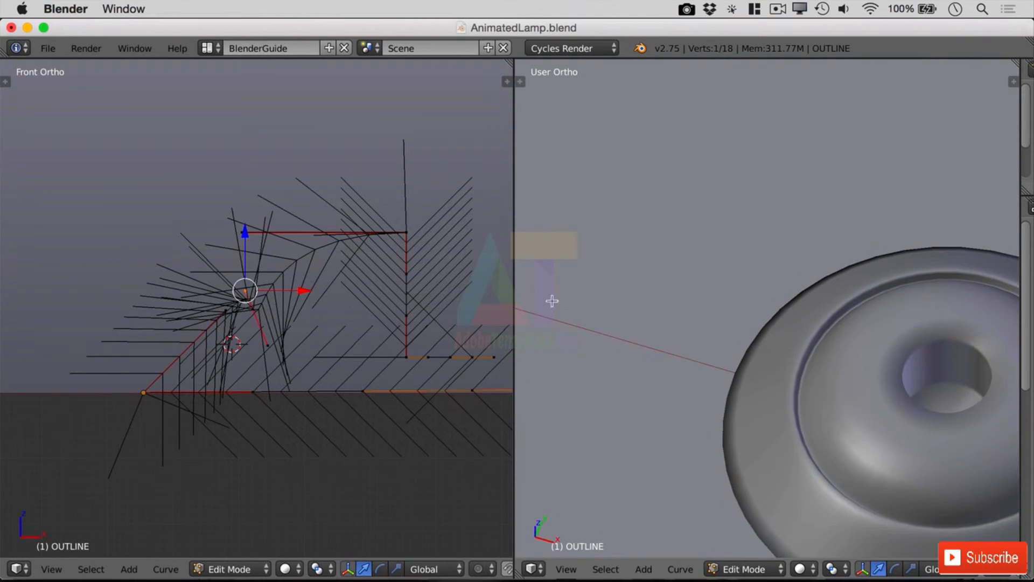
click(407, 232)
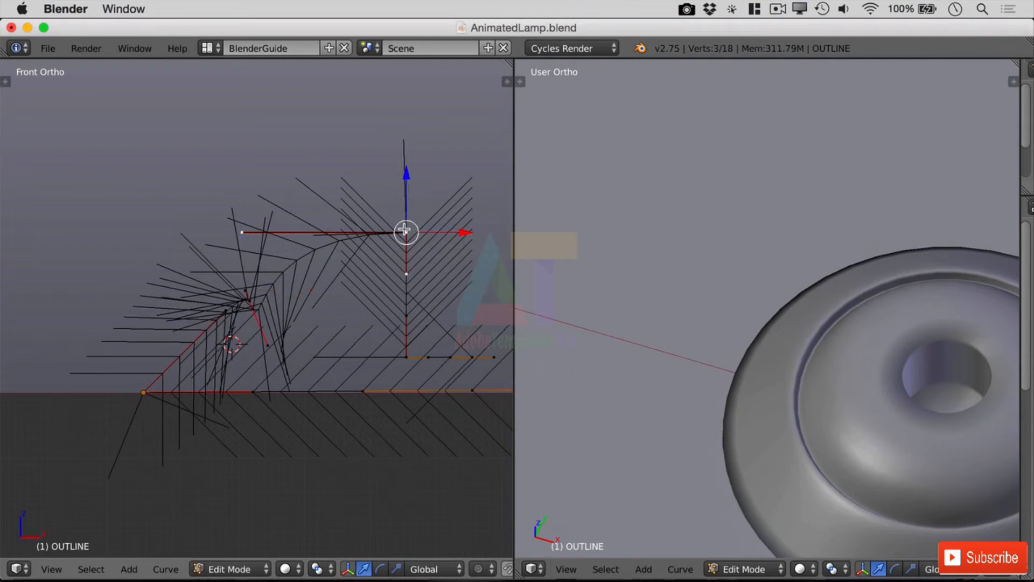
shift+click(406, 357)
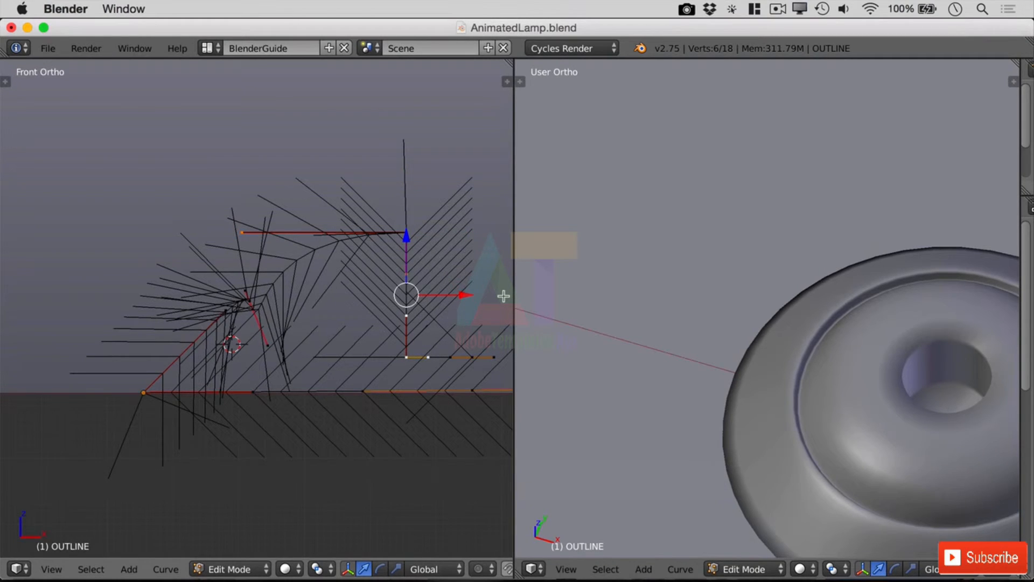
key(g)
key(x)
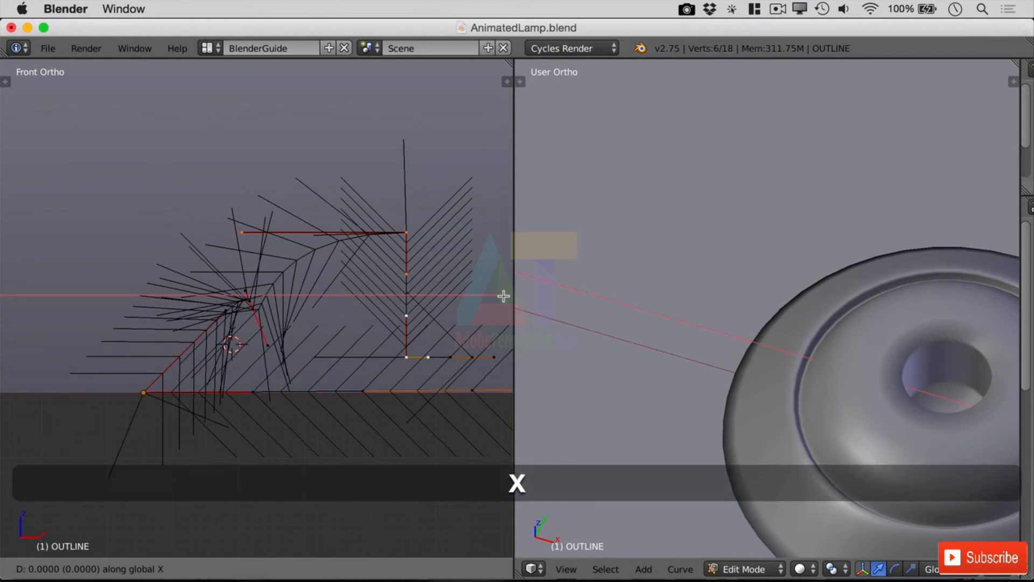
key(KP_Decimal)
key(KP_1)
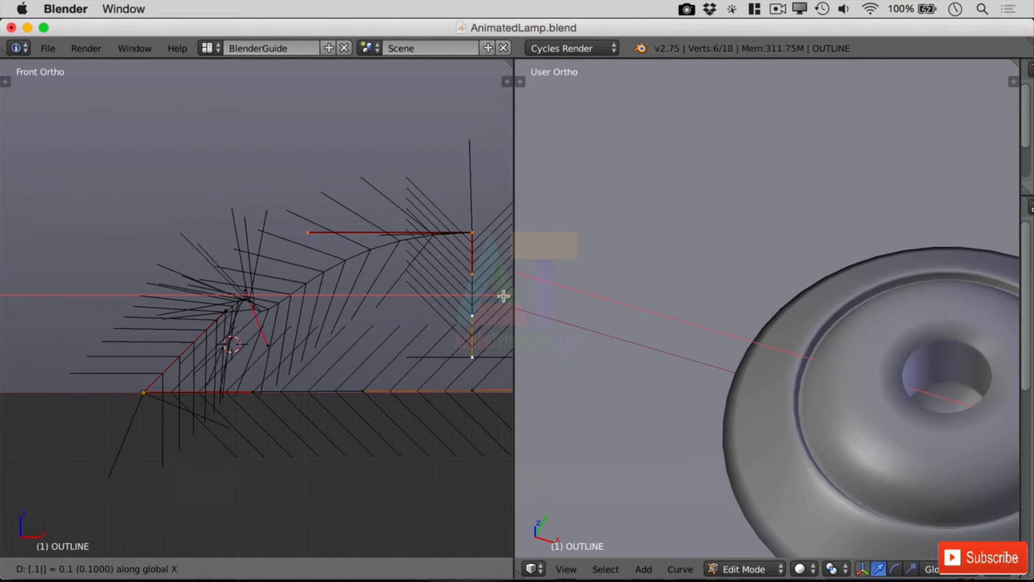
key(Return)
- Try to move the control point at the opening's upper rim by 0.05 units along X
middle_drag(832, 307, 646, 454)
key(shift)
right_click(324, 239)
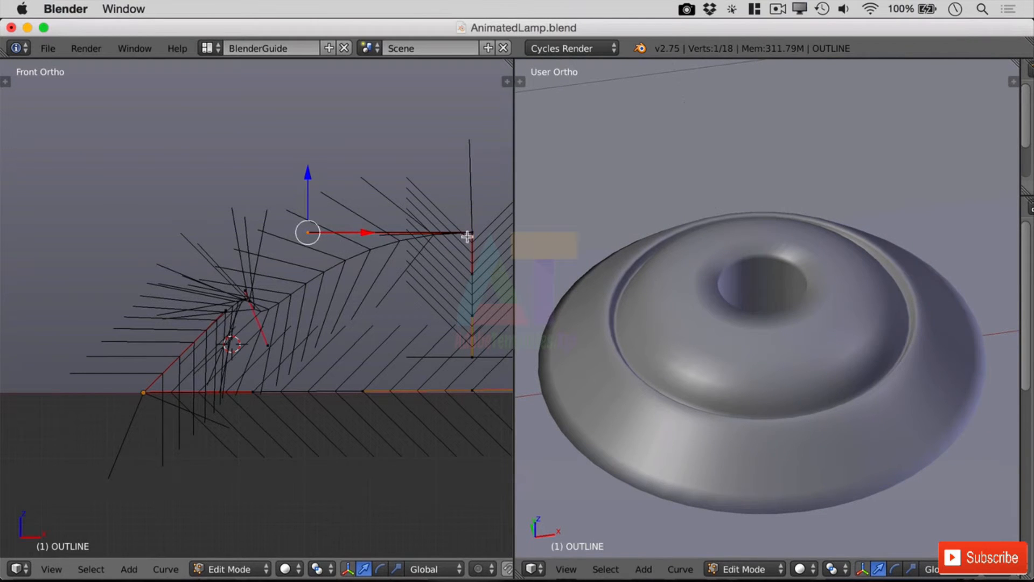
right_click(472, 230)
shift+right_click(473, 357)
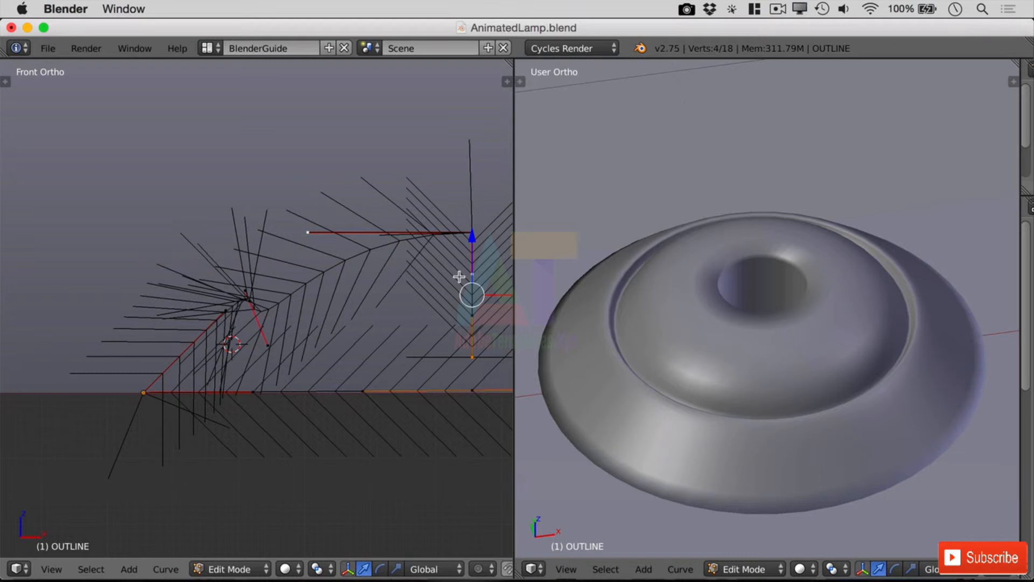
key(g)
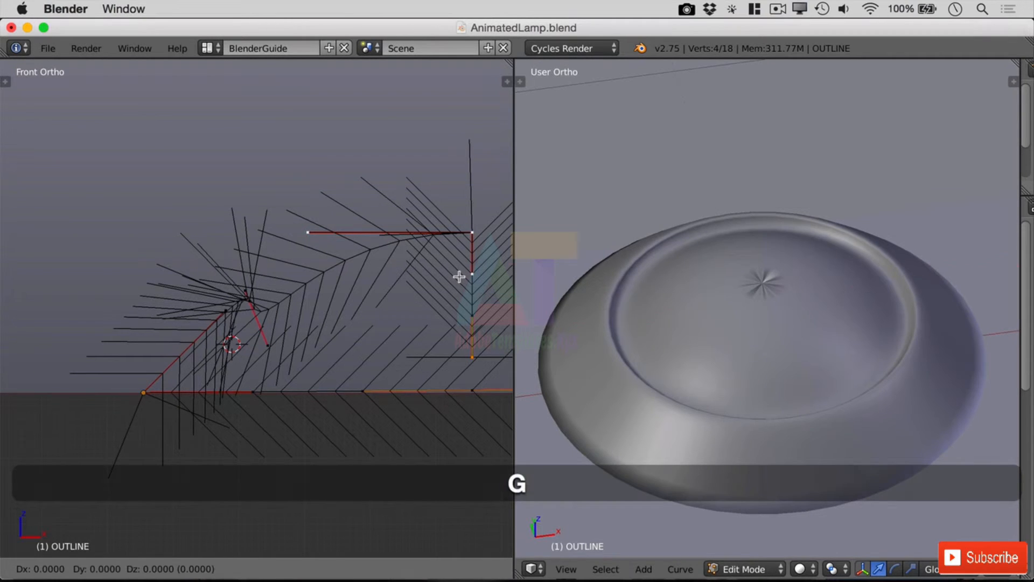
key(x)
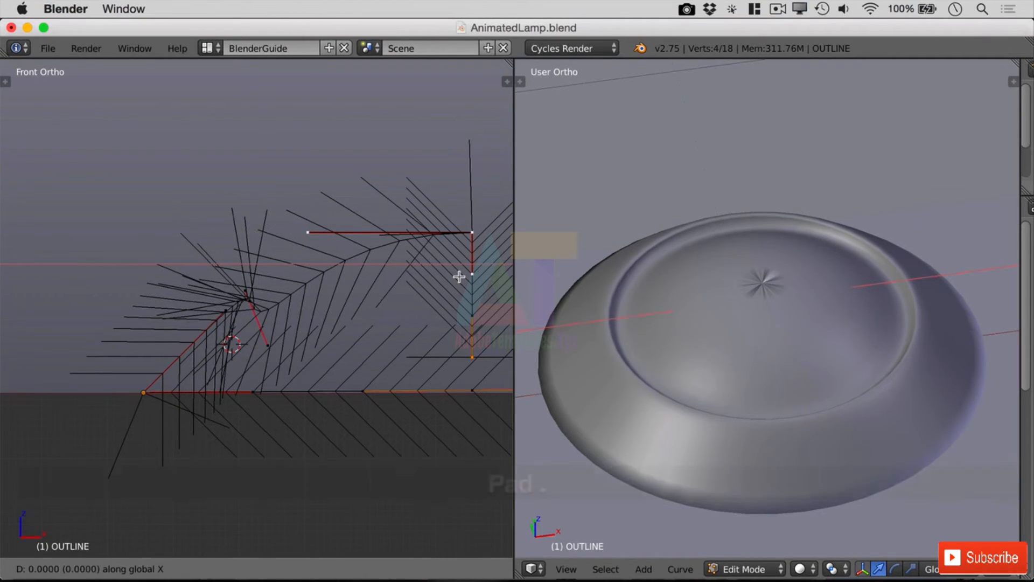
text(.05)
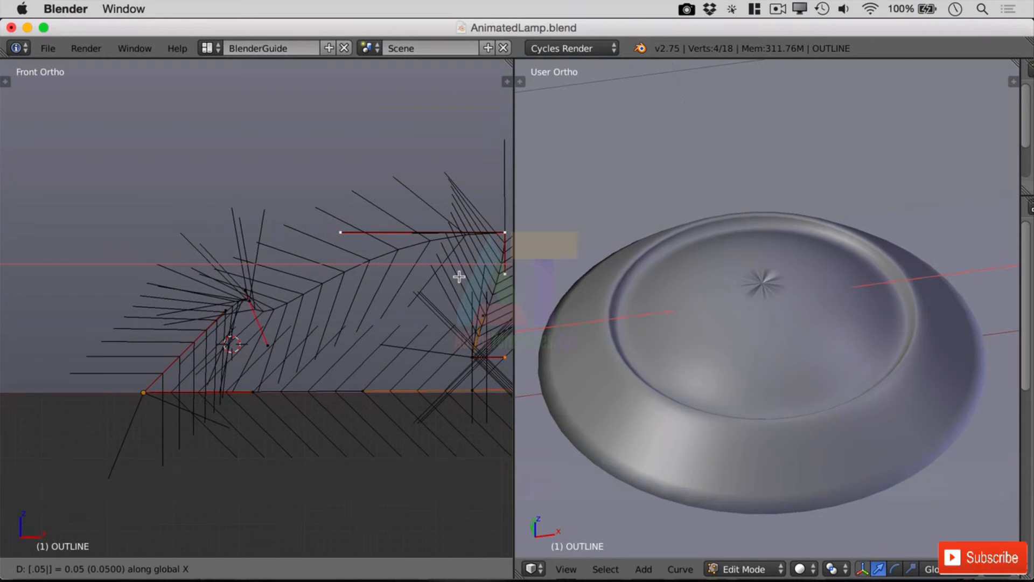
key(Return)
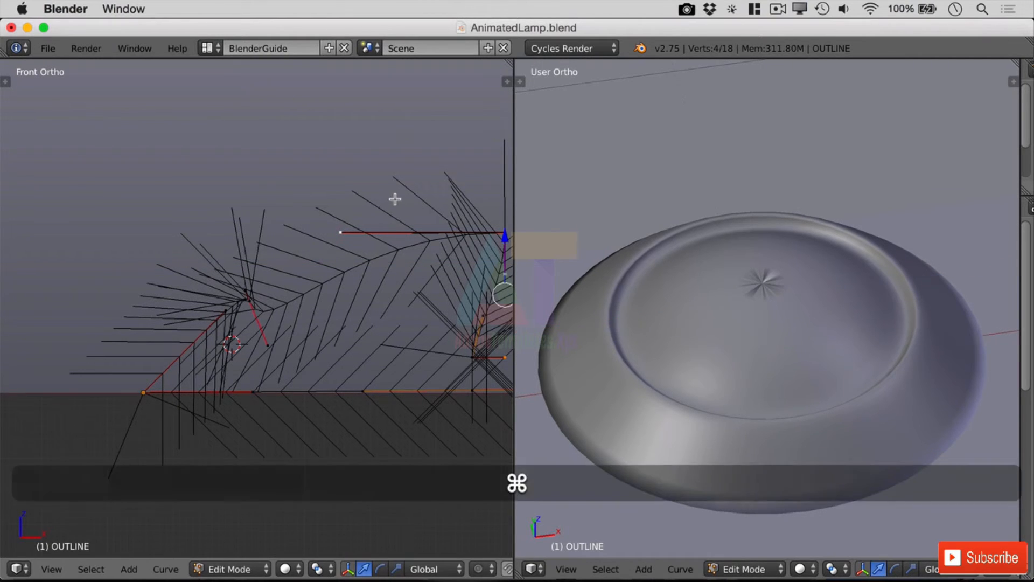
- Undo the last X shifts of the opening's control points and try shifting them inward along X freehand
key(super+z)
key(super+z)
key(super+z)
key(super+z)
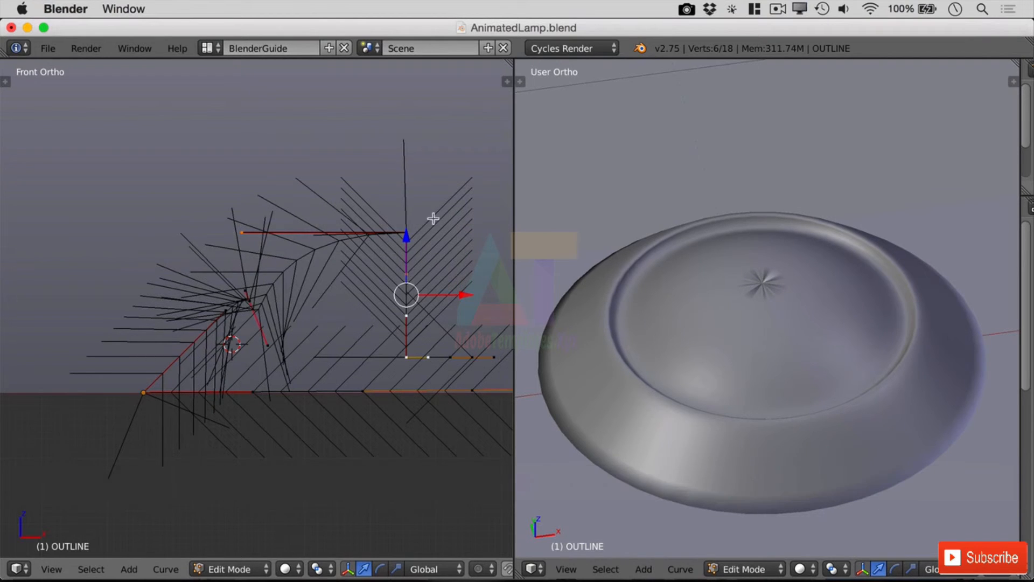
drag(461, 290, 500, 299)
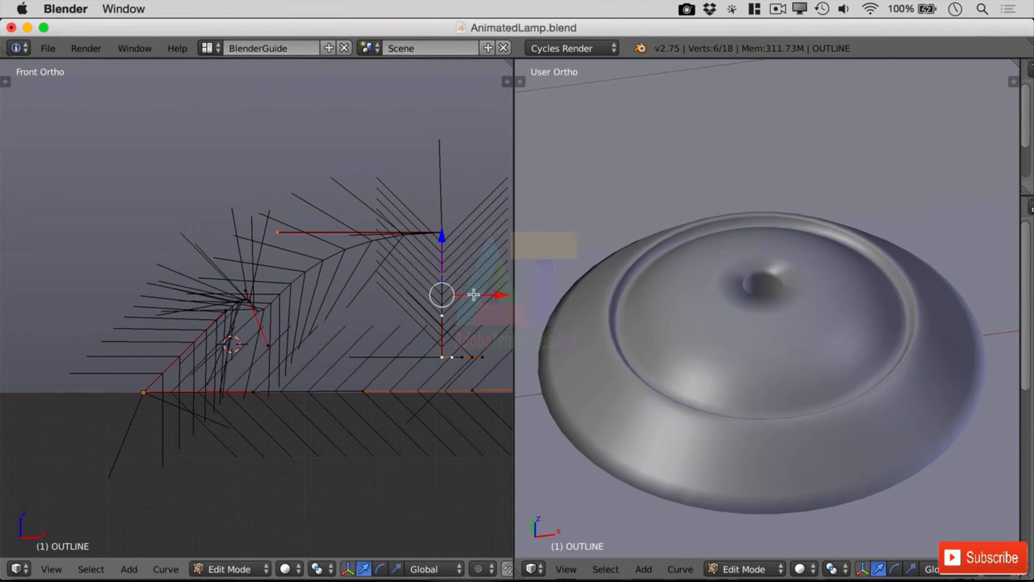
key(super+z)
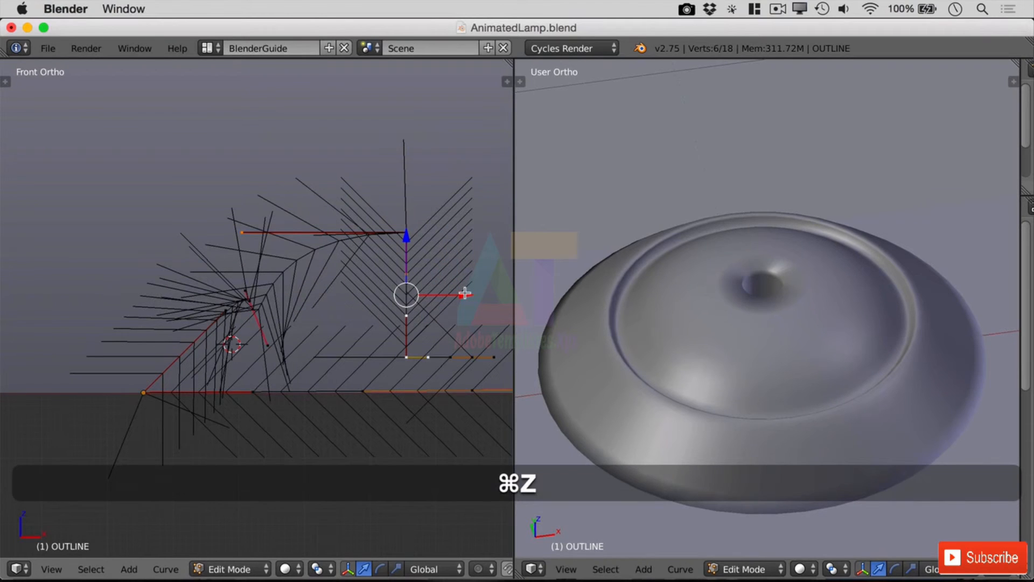
- Move the control points at the opening's upper rim and floor corner together by 0.05 units along X
key(g)
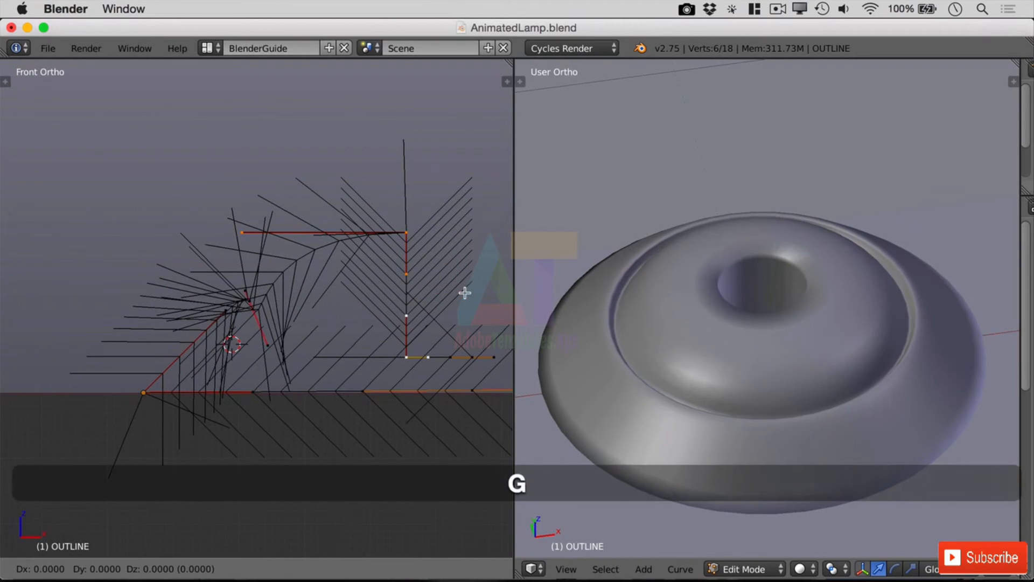
key(x)
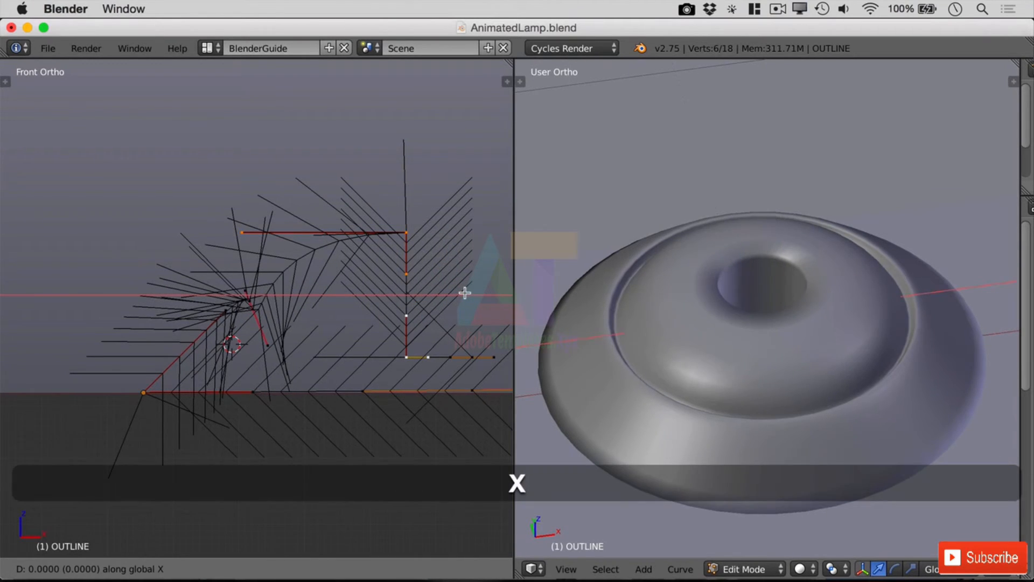
key(KP_Decimal)
key(KP_0)
key(KP_5)
key(Return)
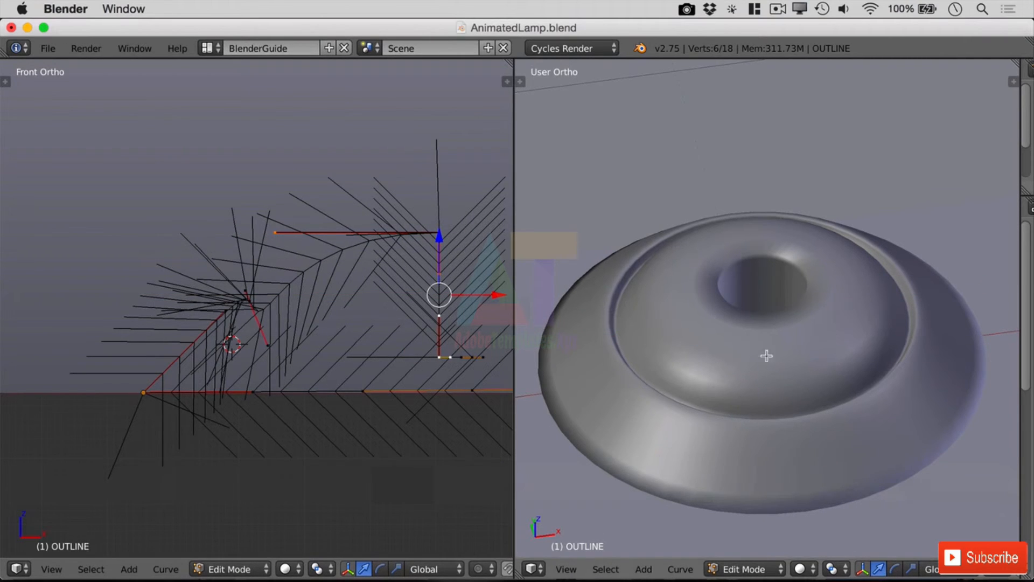
- Try to raise the profile's end point on the opening's floor slightly along Z
scroll(761, 299, down, 4)
scroll(761, 300, up, 3)
middle_drag(746, 321, 723, 367)
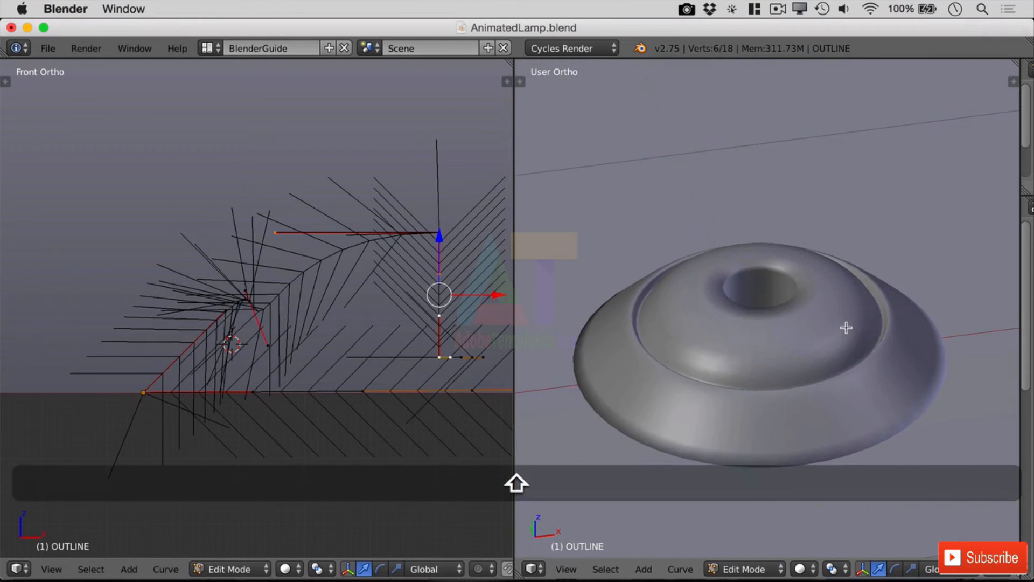
mouse_move(847, 325)
shift+middle_down()
mouse_move(844, 361)
mouse_move(879, 369)
mouse_move(865, 330)
shift+middle_up()
middle_drag(851, 264, 824, 269)
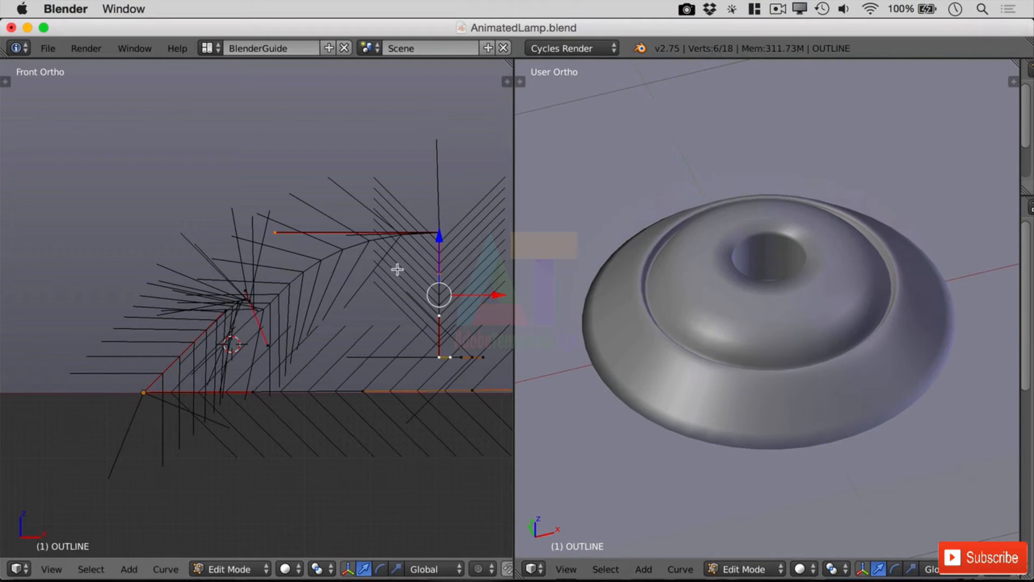
right_click(439, 314)
right_click(136, 392)
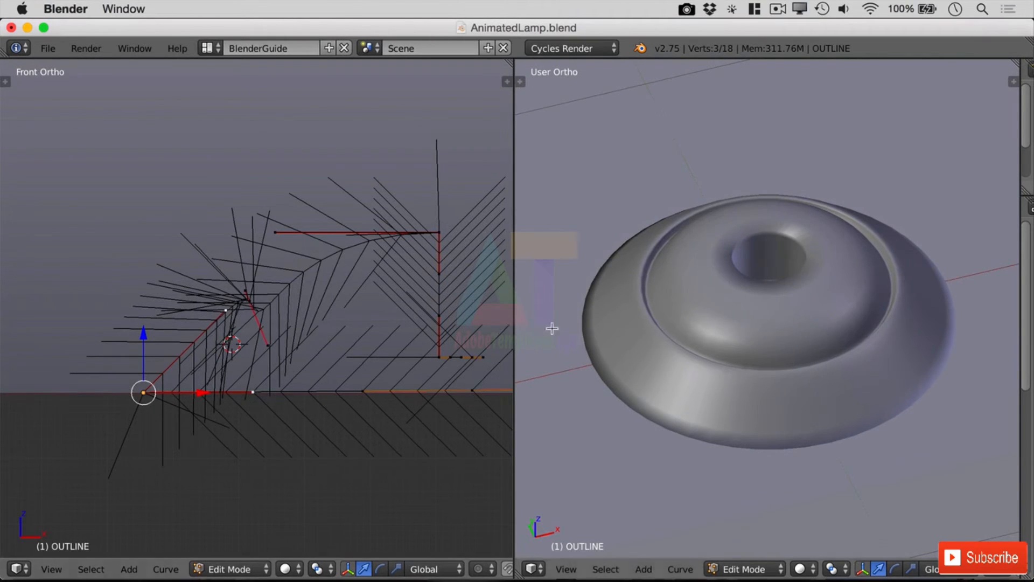
right_click(482, 359)
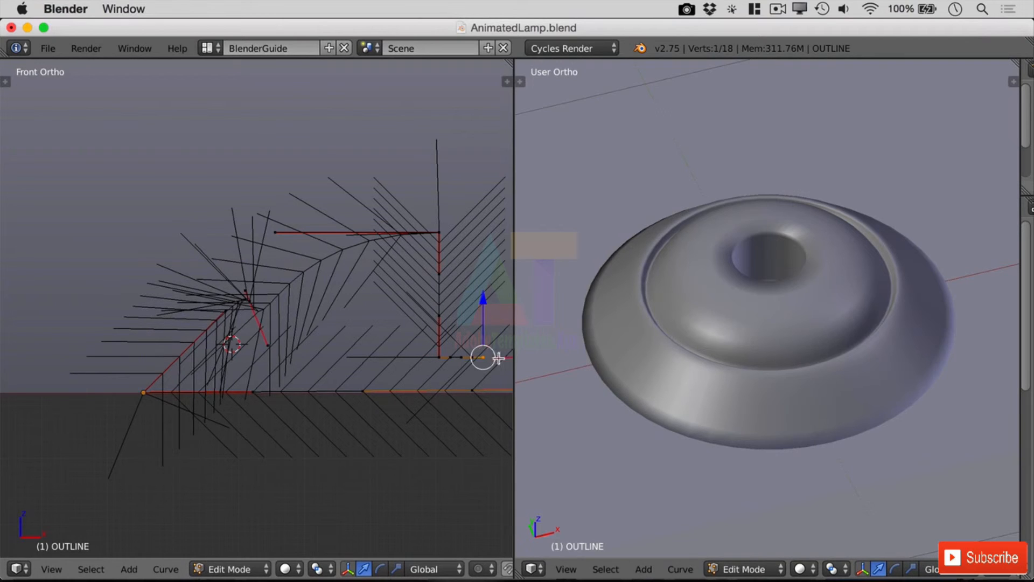
drag(480, 296, 479, 282)
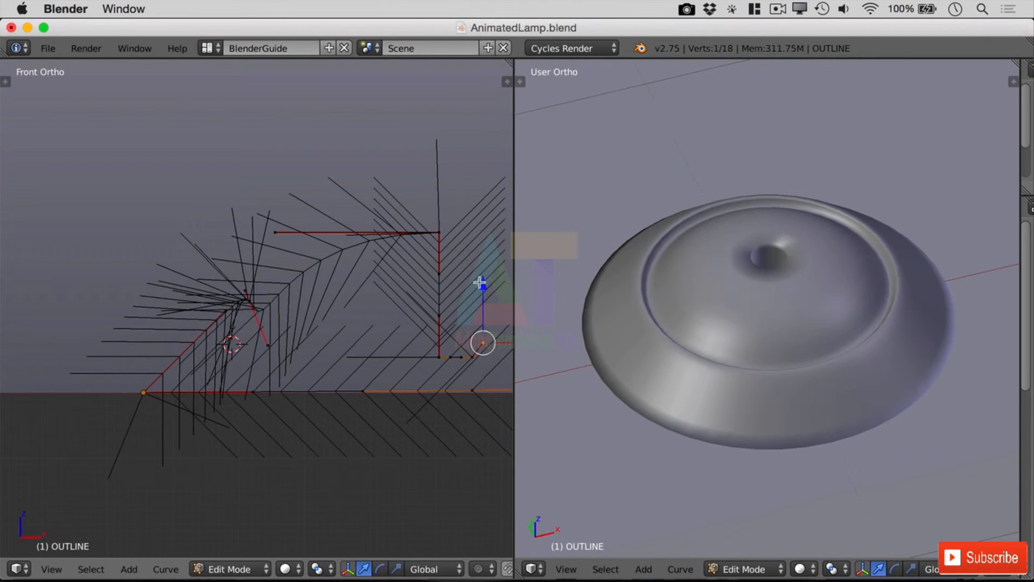
key(super+z)
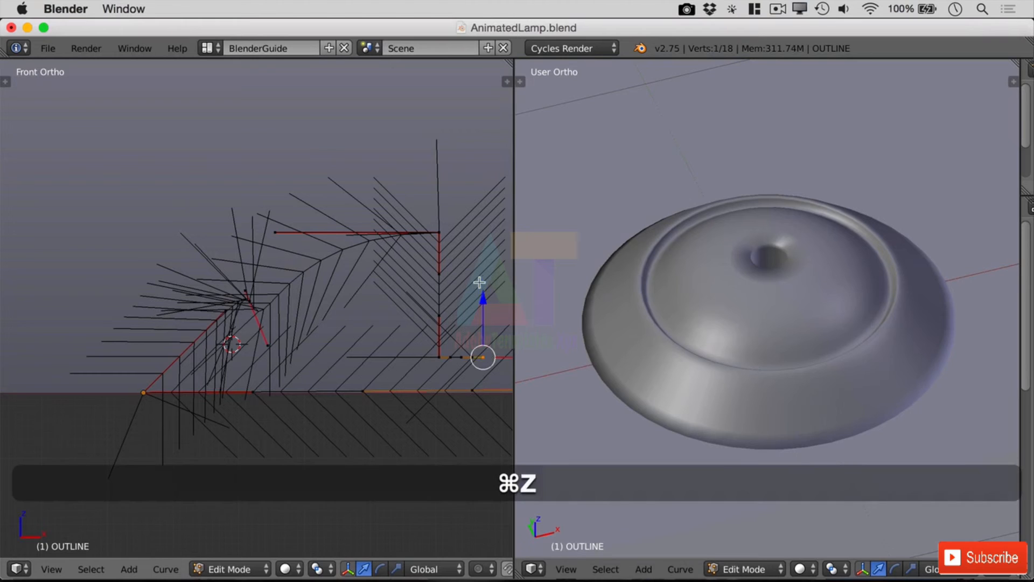
- Merge the two 3D viewports into a single large viewport
middle_drag(801, 296, 758, 273)
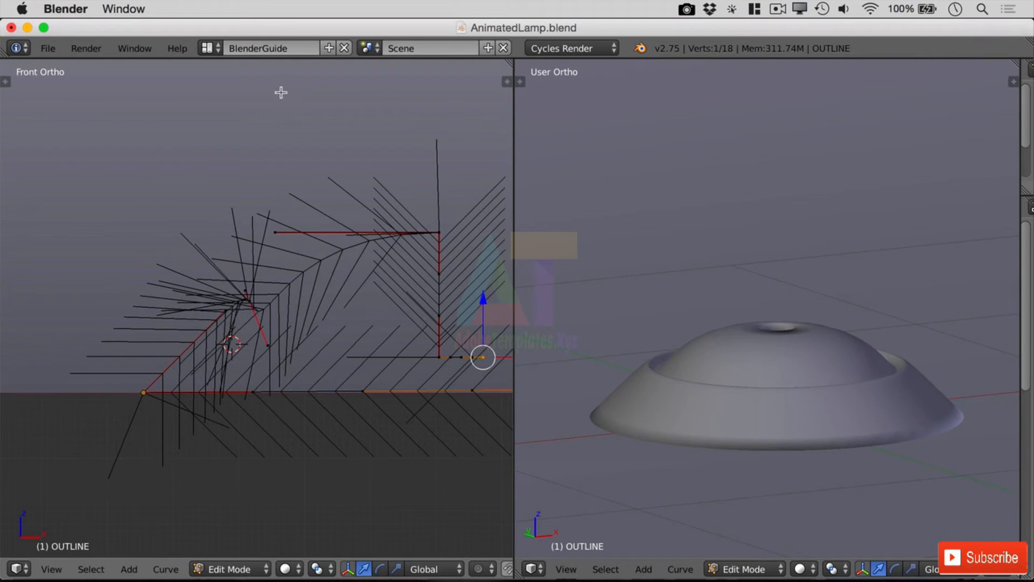
drag(509, 63, 721, 45)
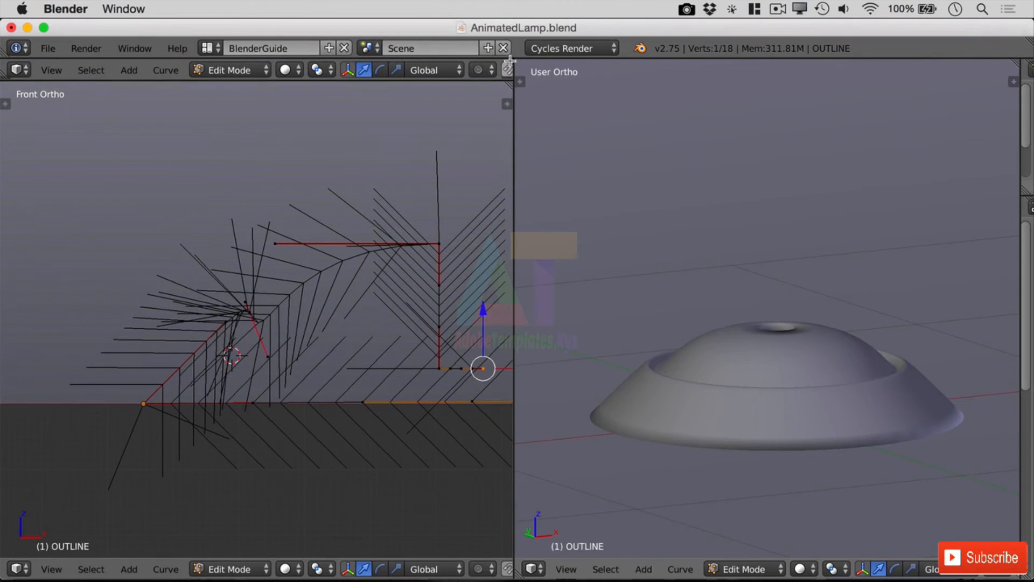
drag(512, 81, 657, 120)
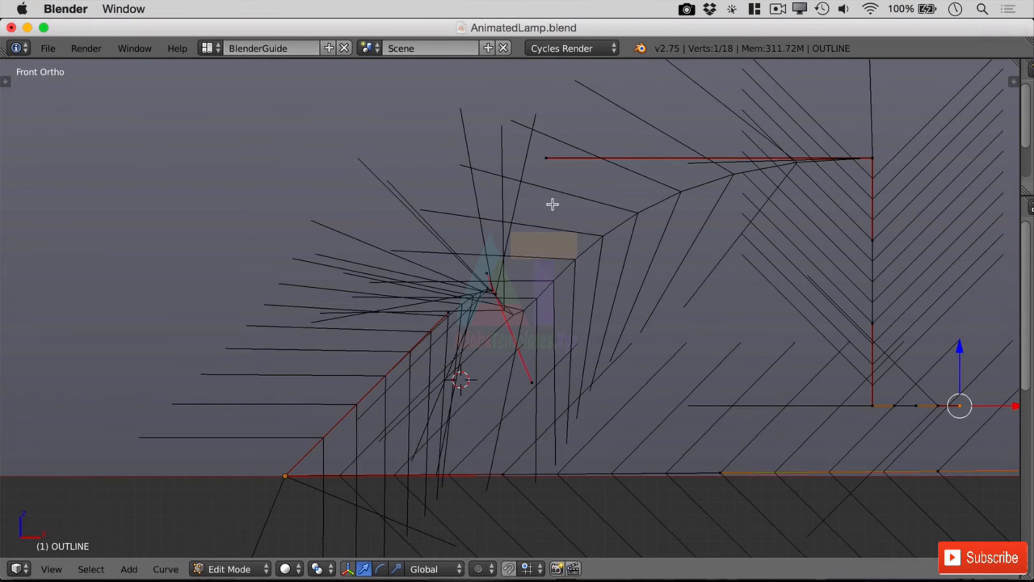
- Show the lamp base in perspective projection and widen the area holding the outliner and curve properties
scroll(492, 286, down, 12)
middle_drag(502, 223, 539, 262)
shift+middle_drag(702, 279, 473, 311)
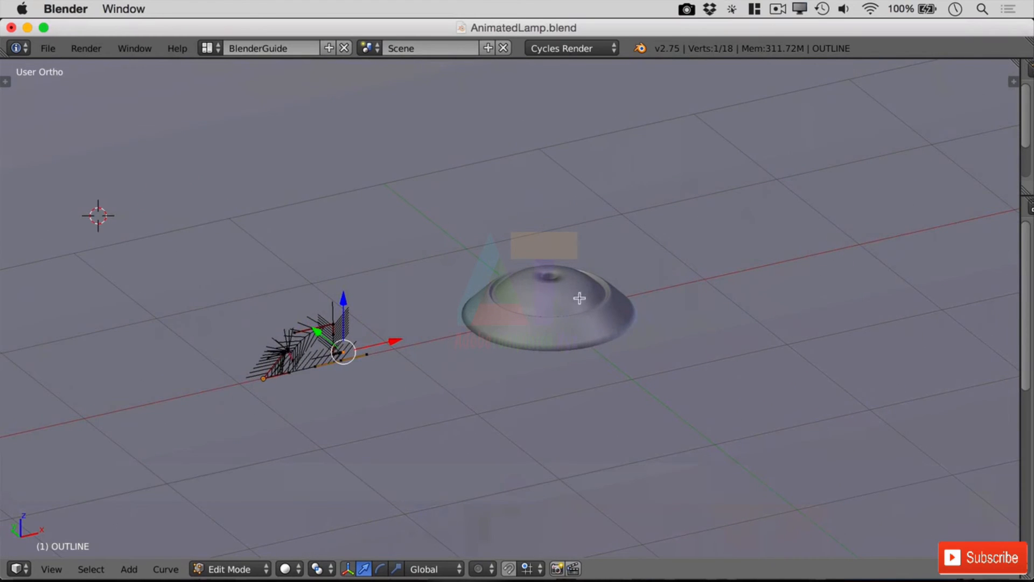
key(KP_5)
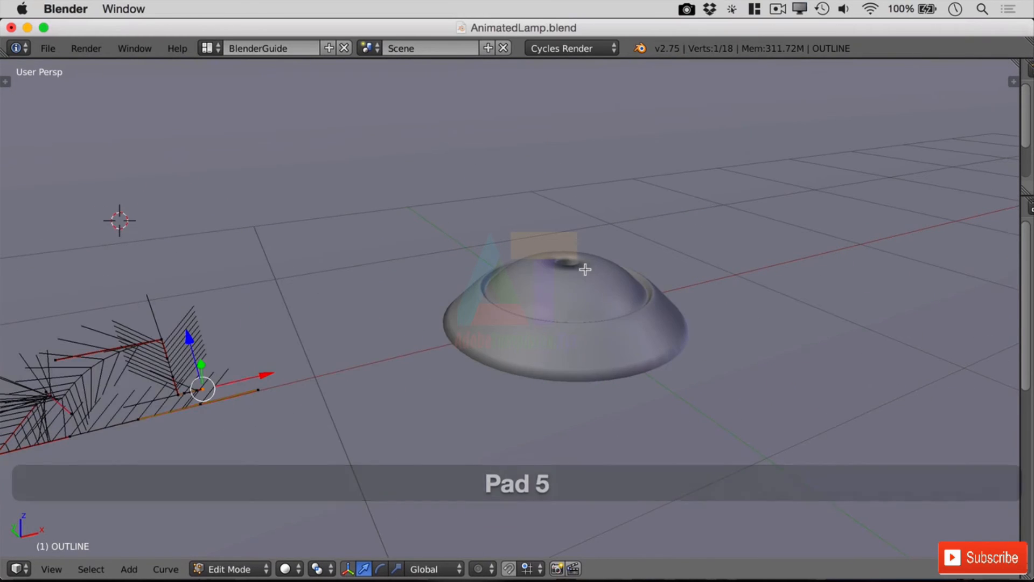
scroll(586, 270, up, 5)
scroll(586, 269, down, 4)
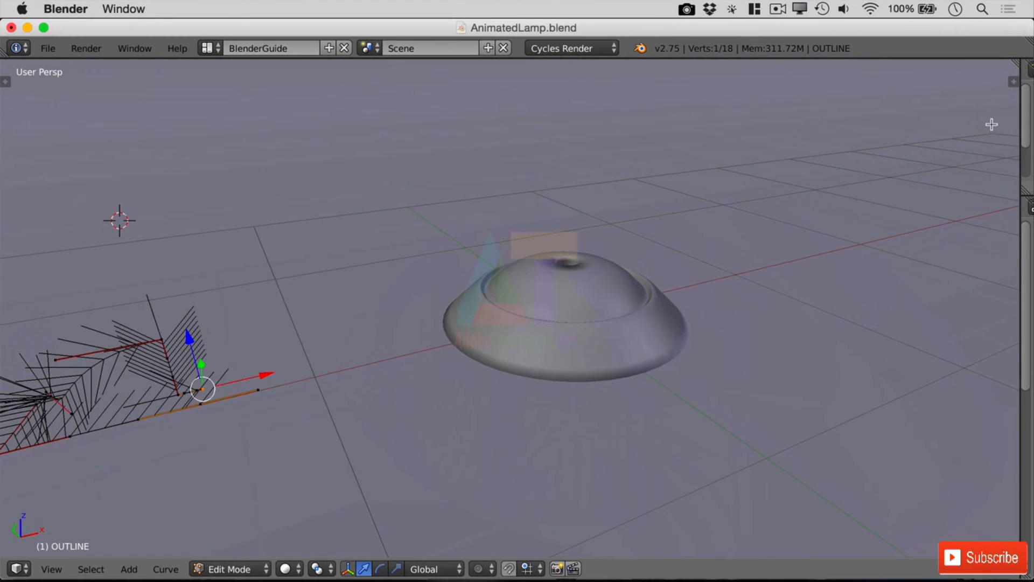
drag(1020, 135, 752, 134)
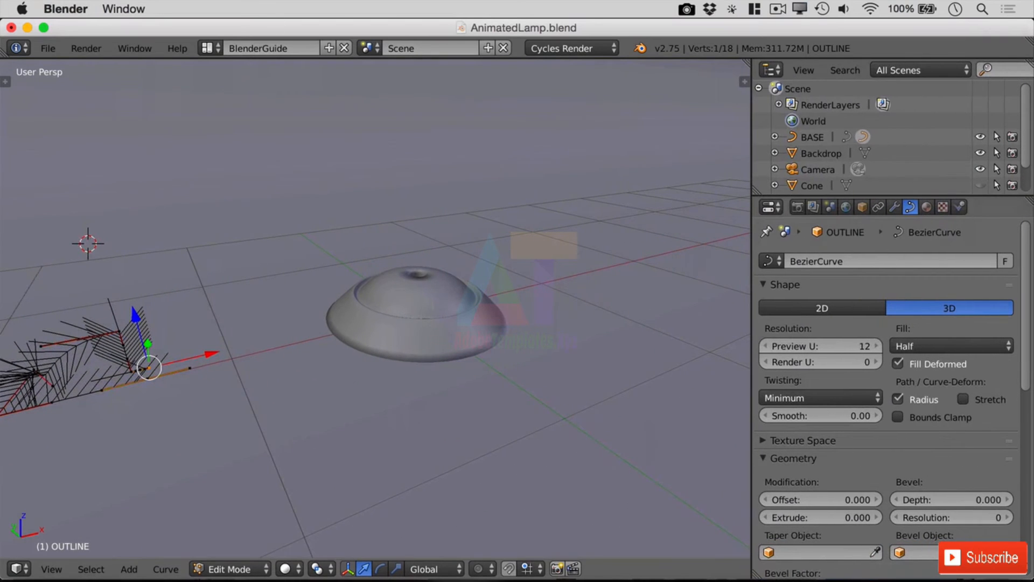
- Render the scene, and look through the camera with the viewport's render border cleared
click(88, 47)
click(119, 68)
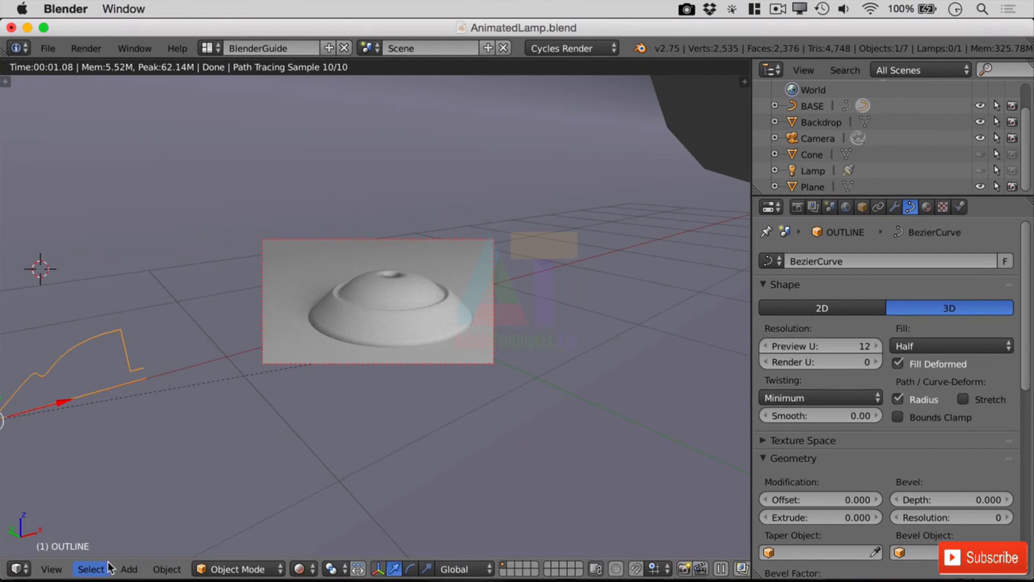
click(52, 569)
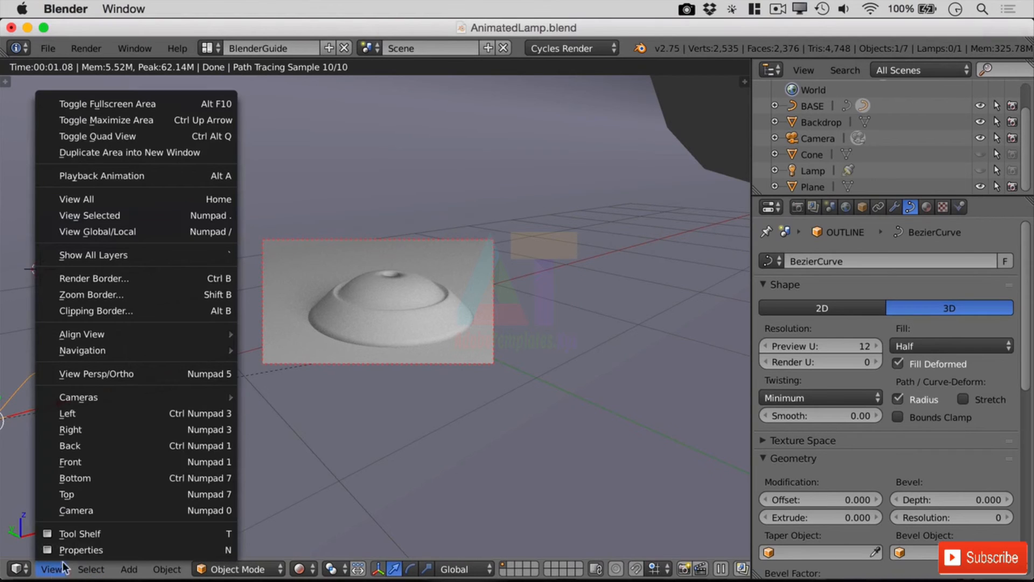
click(120, 511)
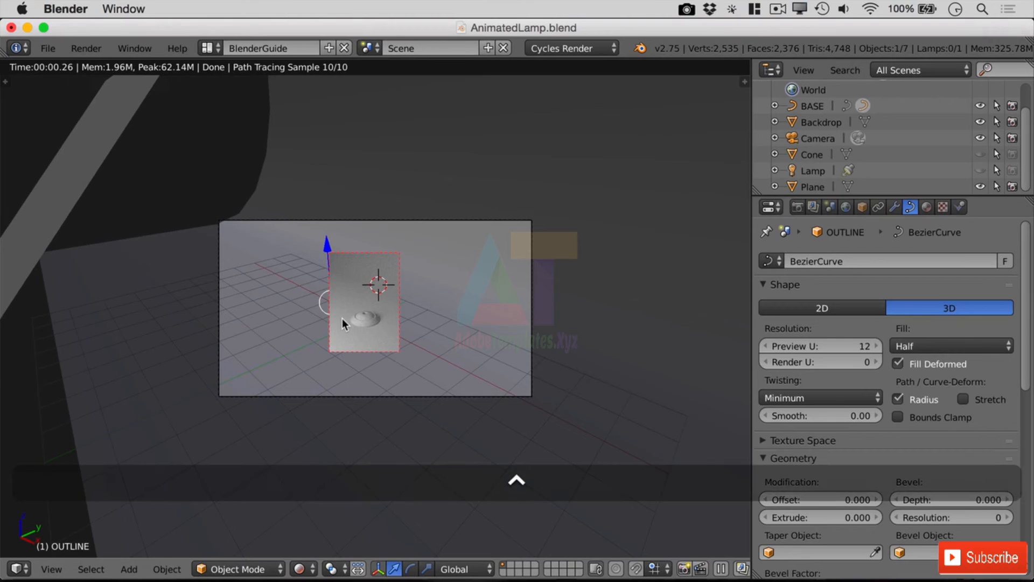
key(ctrl+alt+b)
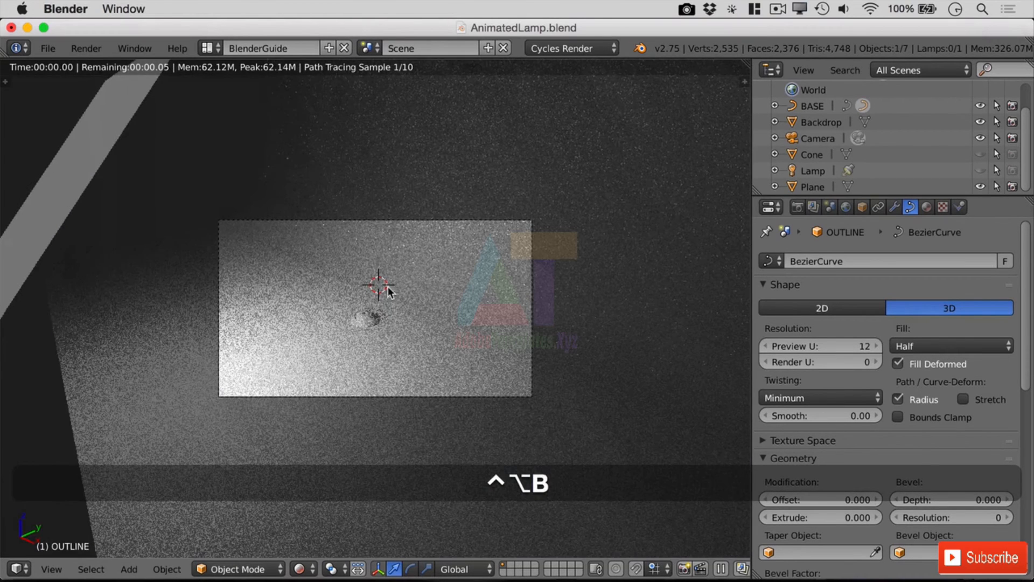
- Render the image, exclude the Cone object from rendering, and render the image again
click(81, 46)
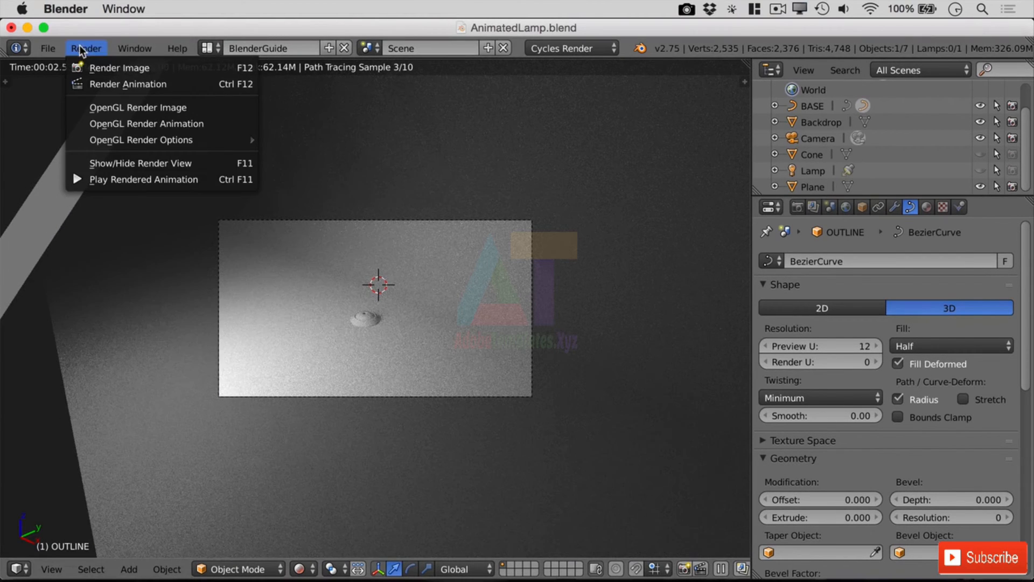
click(110, 66)
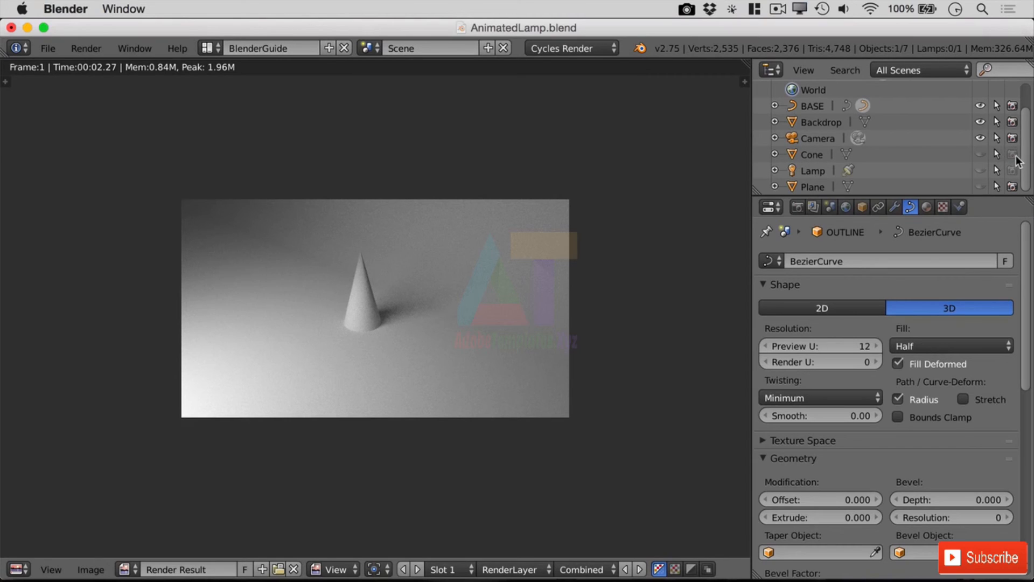
click(86, 48)
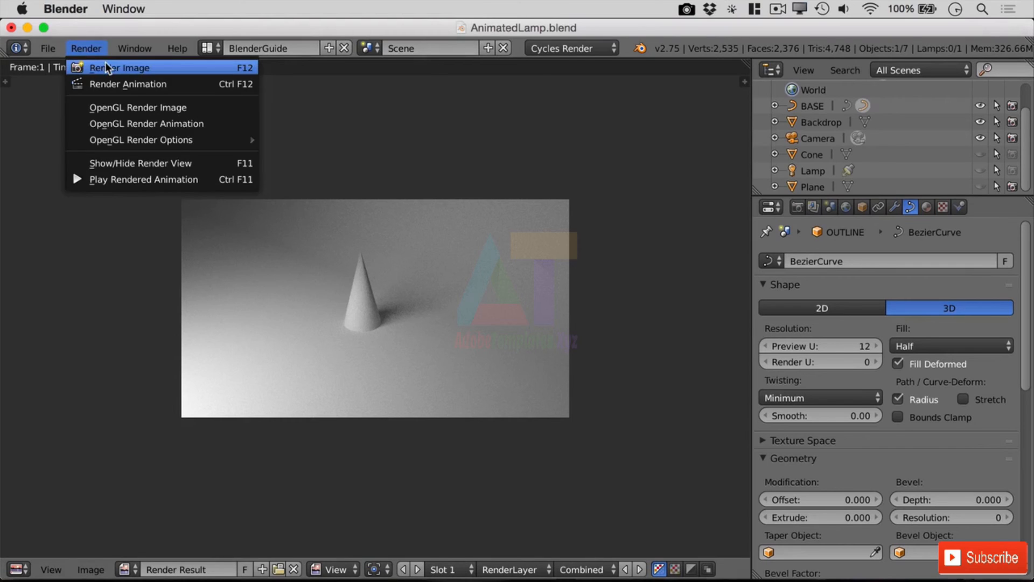
click(105, 65)
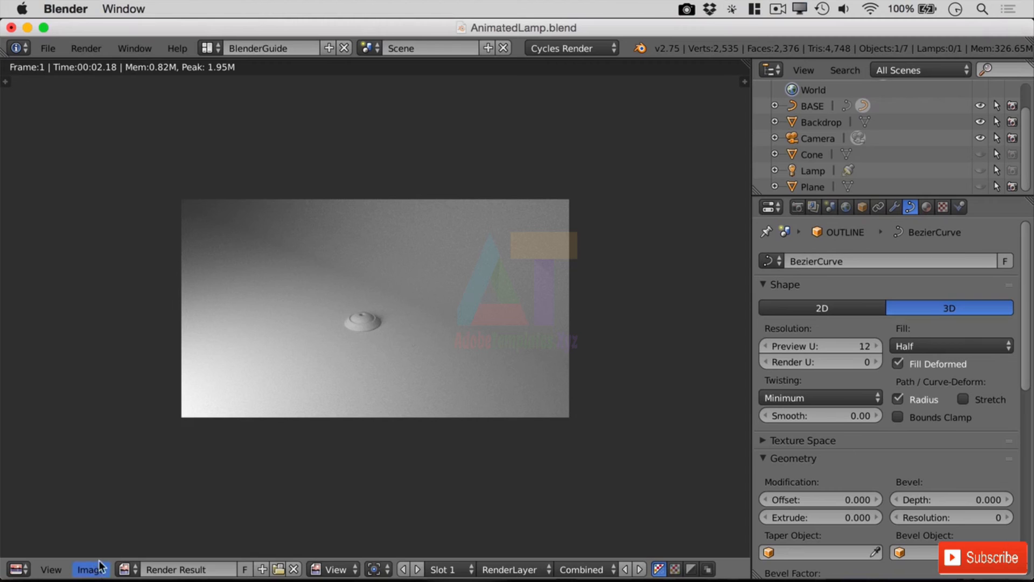
- Switch the render result area back to the 3D View and make the Plane object visible in the viewport
click(18, 569)
click(59, 548)
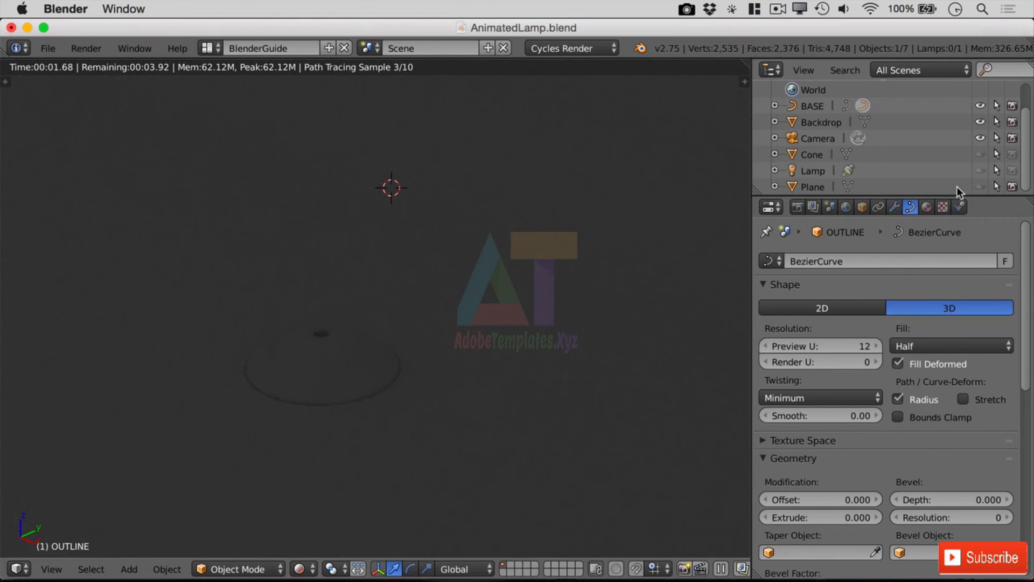
click(981, 186)
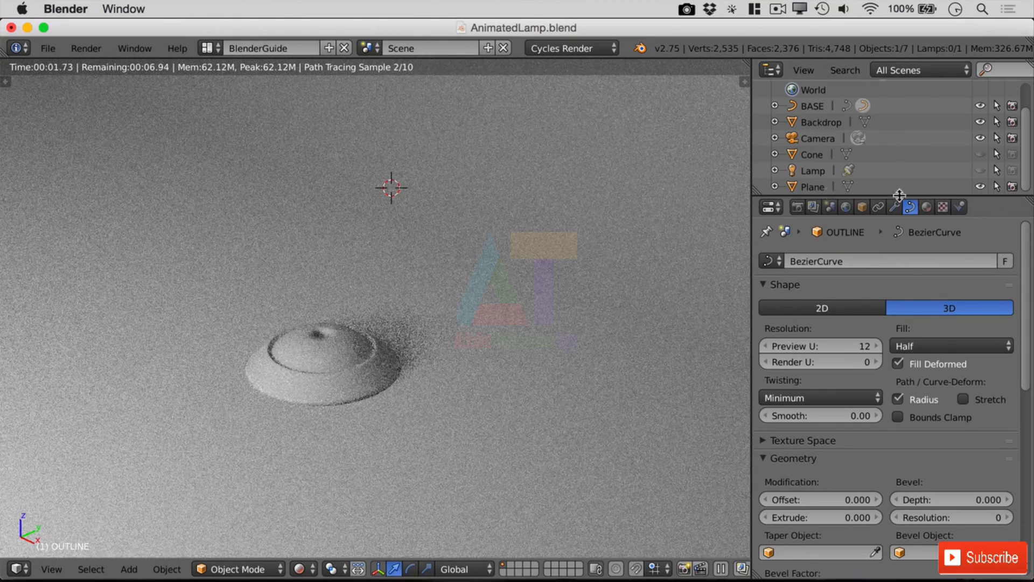
- Set a render border closely around the lamp base in the rendered viewport
scroll(350, 361, up, 3)
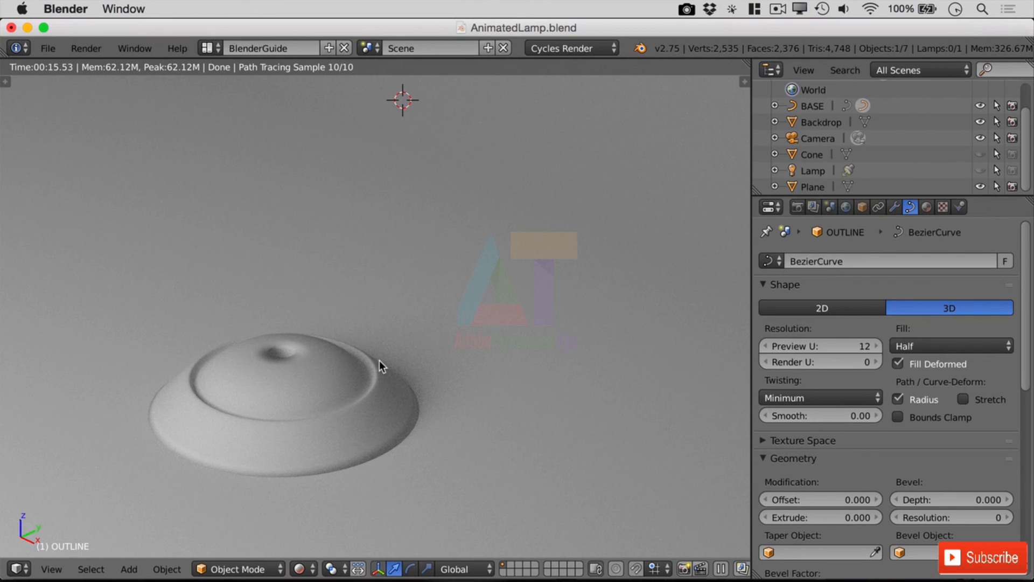
key(ctrl+b)
drag(135, 281, 481, 490)
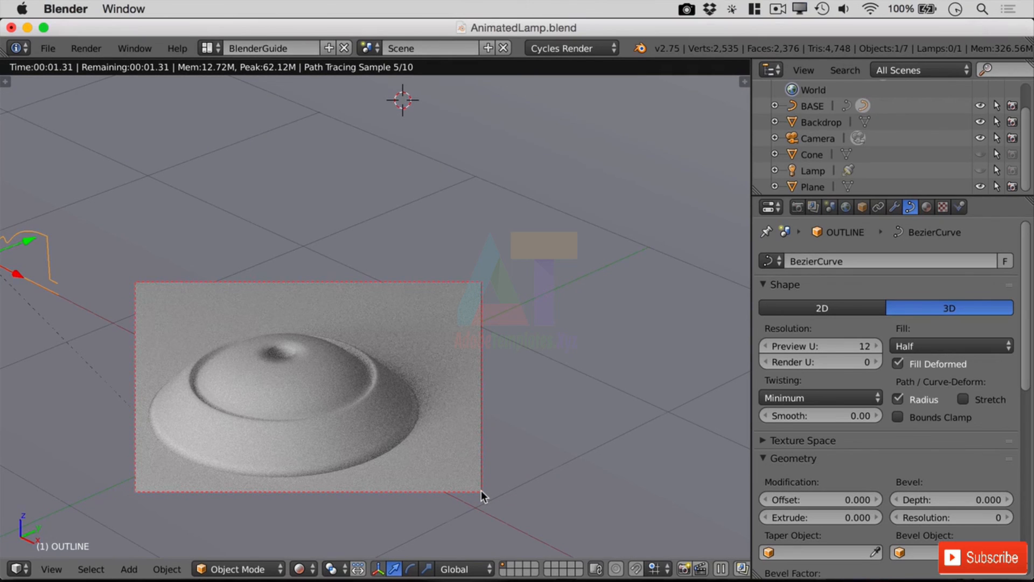